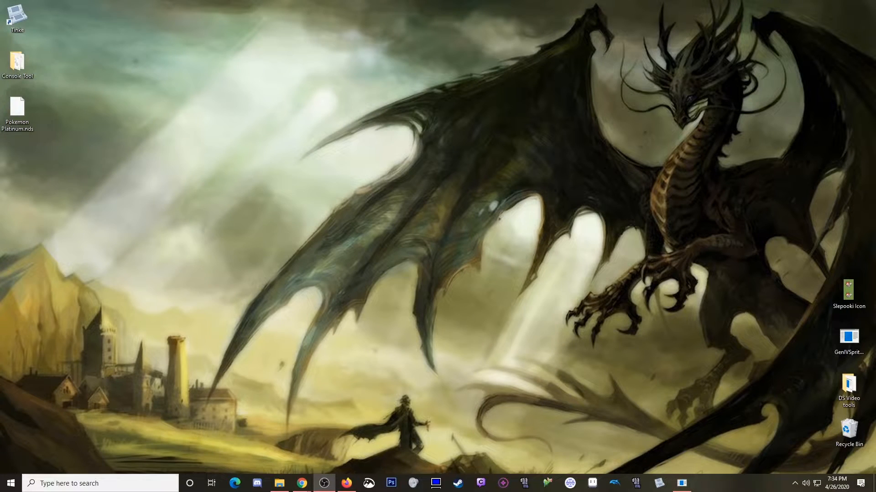
- Launch Tinke and open the Pokemon Platinum.nds ROM from the Desktop
{"action": "double_click", "coordinate": [24, 15]}
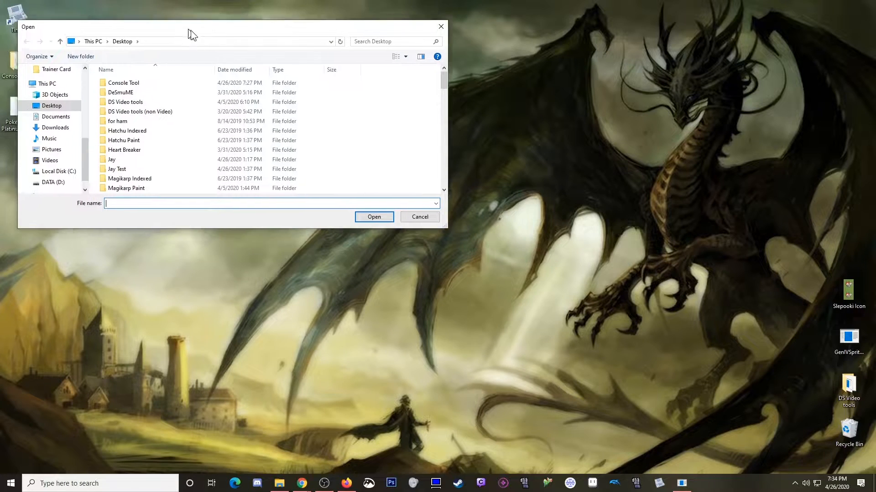
{"action": "scroll", "coordinate": [305, 187], "scroll_direction": "down", "scroll_amount": 8}
{"action": "scroll", "coordinate": [305, 188], "scroll_direction": "down", "scroll_amount": 8}
{"action": "scroll", "coordinate": [305, 187], "scroll_direction": "down", "scroll_amount": 8}
{"action": "double_click", "coordinate": [299, 175]}
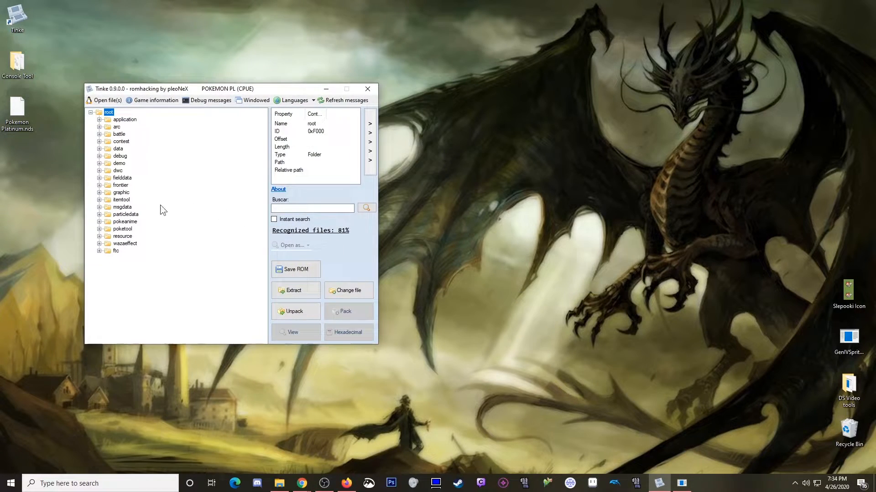
- Unpack the trfgra.narc archive in the ROM's poketool/trgra folder
{"action": "left_click", "coordinate": [99, 229]}
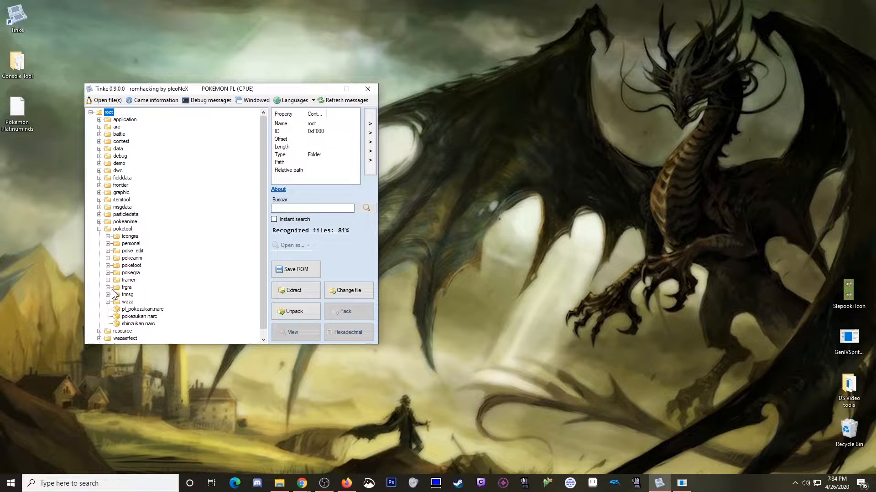
{"action": "left_click", "coordinate": [108, 287]}
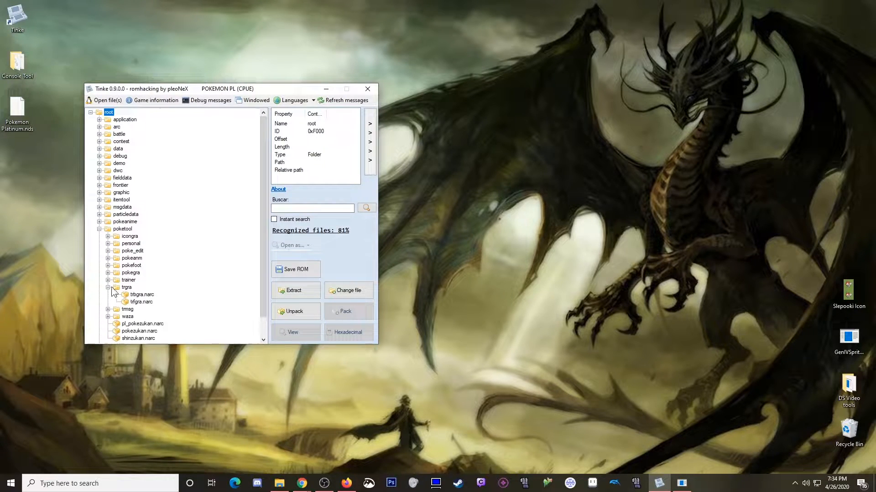
{"action": "left_click", "coordinate": [137, 301]}
{"action": "left_click", "coordinate": [292, 312]}
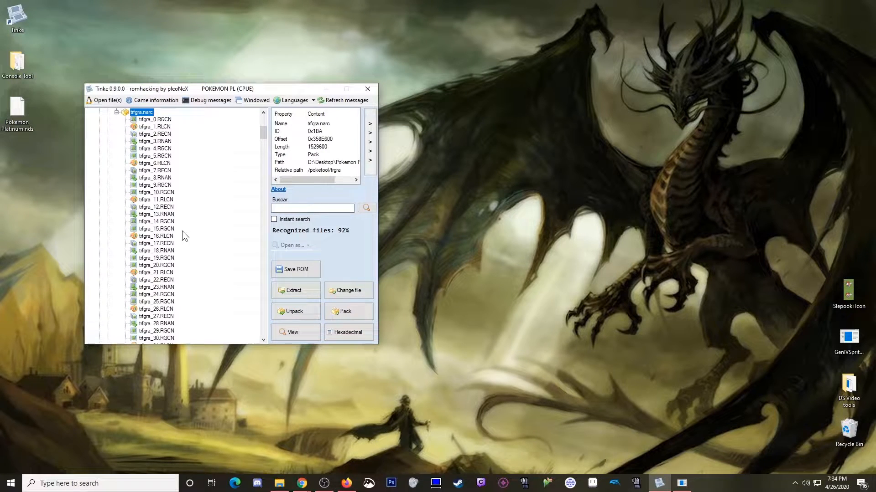
- Find the trfgra_315.RGCN tile file in the unpacked archive and display its image
{"action": "scroll", "coordinate": [182, 235], "scroll_direction": "down", "scroll_amount": 20}
{"action": "scroll", "coordinate": [180, 234], "scroll_direction": "down", "scroll_amount": 20}
{"action": "scroll", "coordinate": [179, 232], "scroll_direction": "down", "scroll_amount": 9}
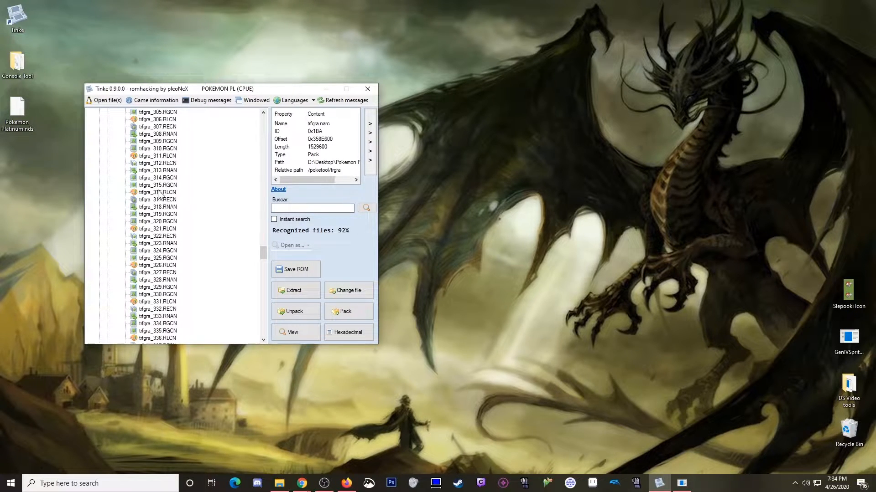
{"action": "left_click", "coordinate": [158, 194]}
{"action": "left_click", "coordinate": [171, 185]}
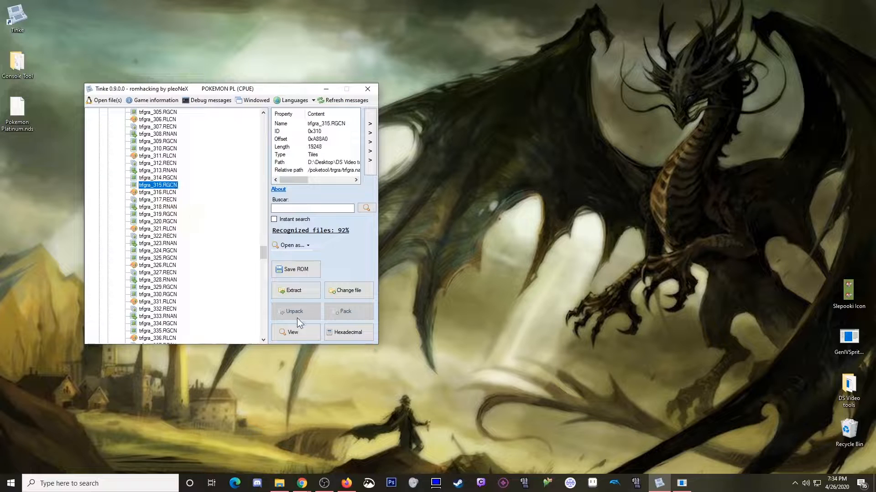
{"action": "left_click", "coordinate": [294, 332]}
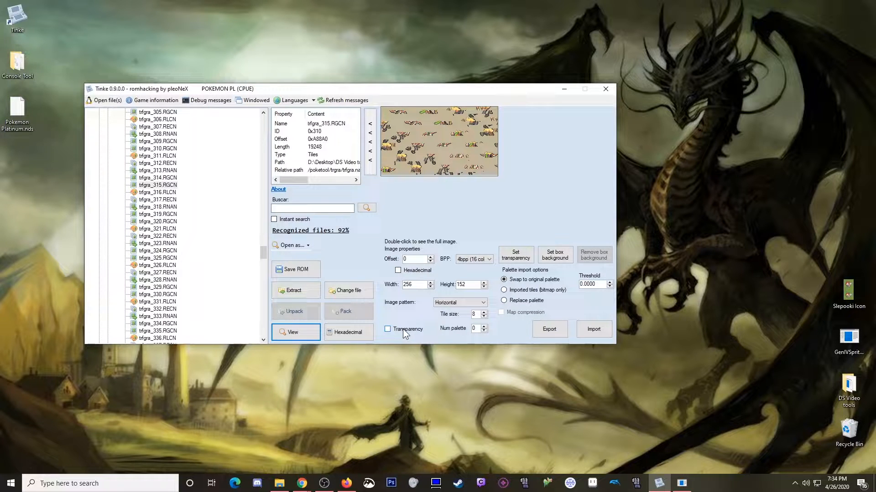
- Compare the assembled sprite in trfgra_317.RECN with the scrambled tile image in trfgra_315.RGCN
{"action": "left_click", "coordinate": [158, 200]}
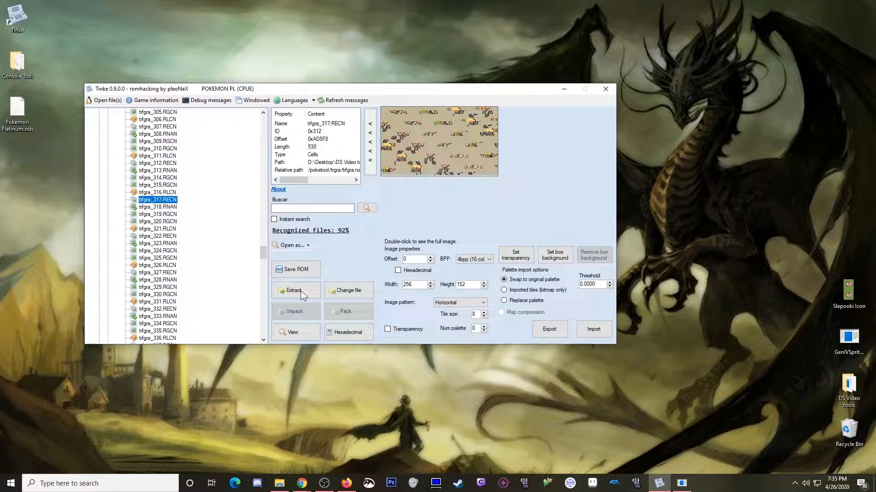
{"action": "left_click", "coordinate": [295, 332]}
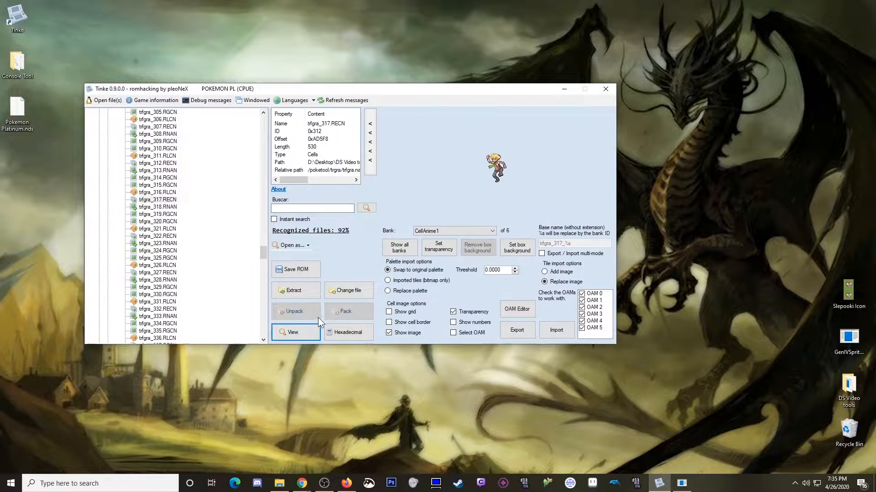
{"action": "left_click", "coordinate": [161, 185]}
{"action": "left_click", "coordinate": [163, 200]}
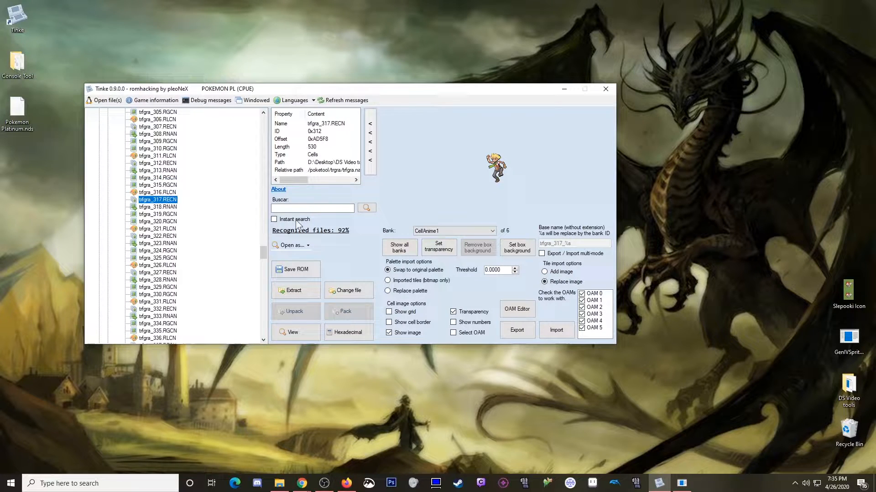
{"action": "left_click", "coordinate": [160, 185]}
{"action": "left_click", "coordinate": [286, 331]}
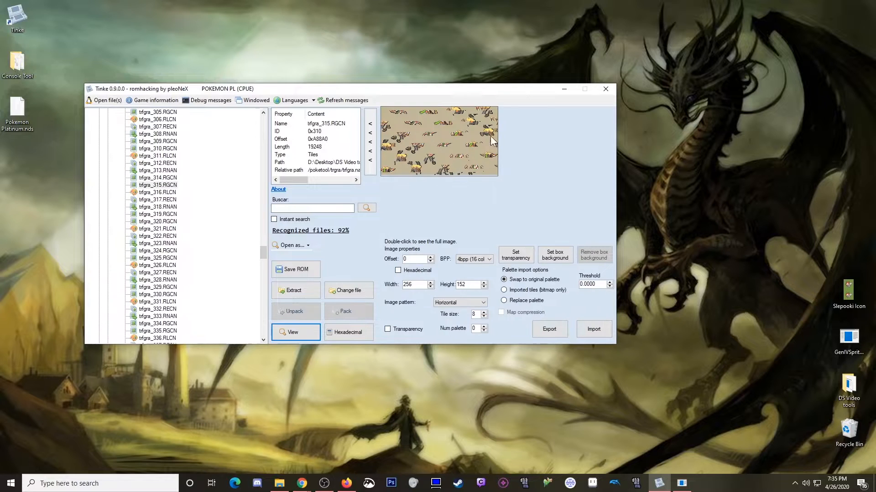
- Display the trfgra_317.RECN cell sprite and look through its banks, ending on CellAnime1
{"action": "left_click", "coordinate": [161, 200]}
{"action": "left_click", "coordinate": [289, 332]}
{"action": "scroll", "coordinate": [450, 232], "scroll_direction": "down", "scroll_amount": 3}
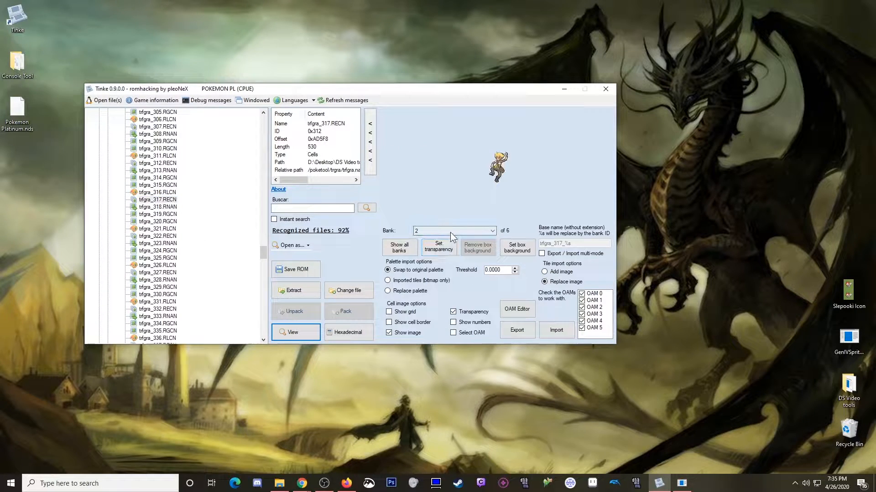
{"action": "scroll", "coordinate": [450, 232], "scroll_direction": "down", "scroll_amount": 2}
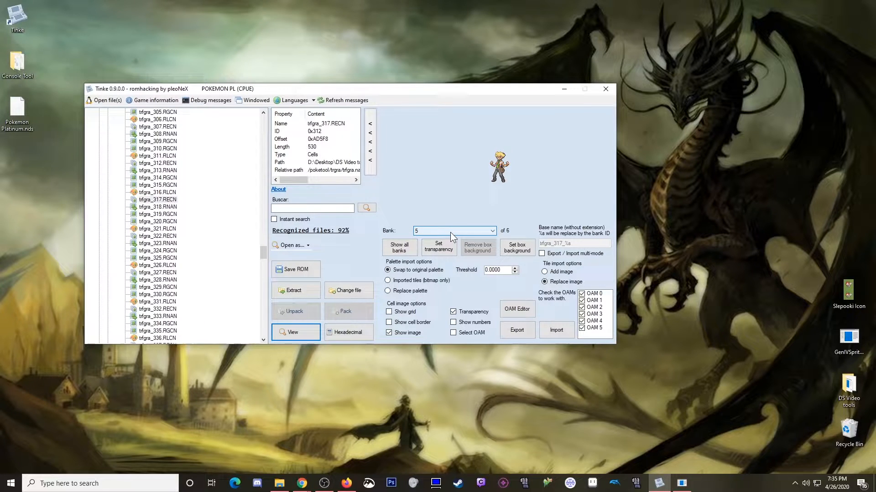
{"action": "scroll", "coordinate": [450, 232], "scroll_direction": "down", "scroll_amount": 2}
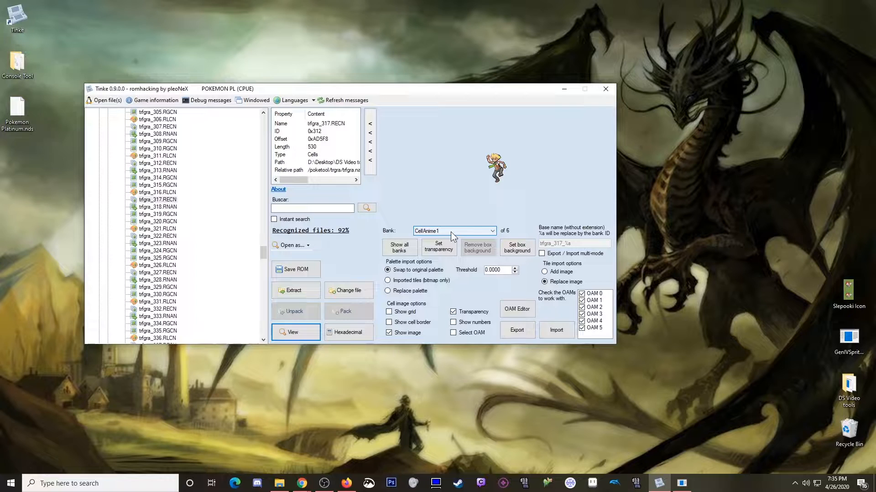
- Export the CellAnime1 sprite of trfgra_317.RECN as a PNG to the Desktop and move the window aside
{"action": "left_click", "coordinate": [518, 333]}
{"action": "left_click", "coordinate": [431, 293]}
{"action": "left_click_drag", "start_coordinate": [497, 93], "coordinate": [438, 131]}
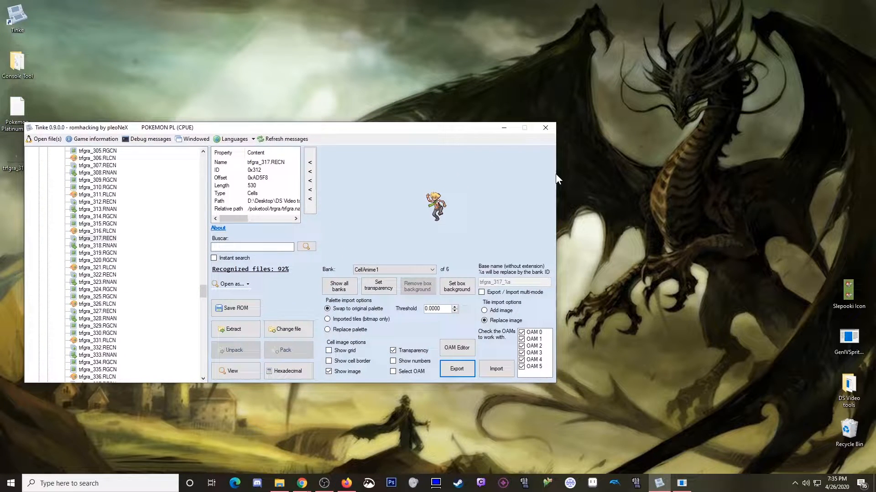
- Switch to Aseprite and open the recent file trfgra_317.RECN_0.png, magnified to 400% around the trainer sprite
{"action": "left_click", "coordinate": [591, 484]}
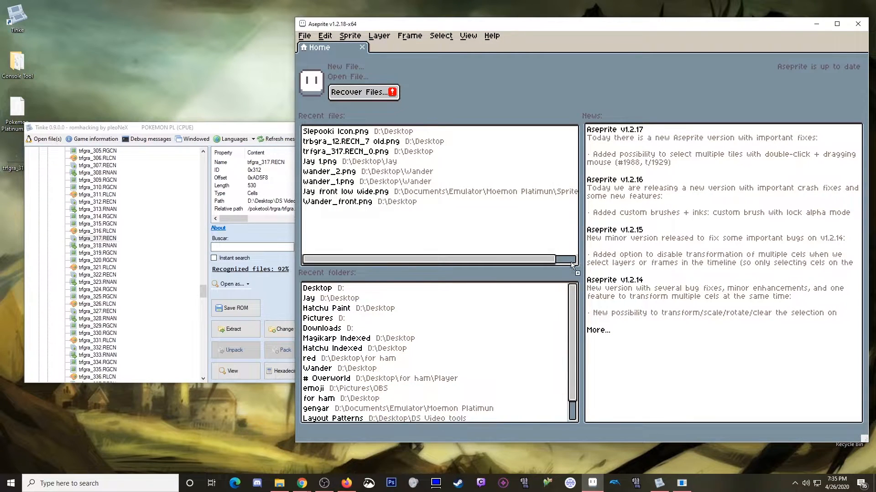
{"action": "left_click", "coordinate": [346, 152]}
{"action": "scroll", "coordinate": [675, 182], "scroll_direction": "up", "scroll_amount": 4}
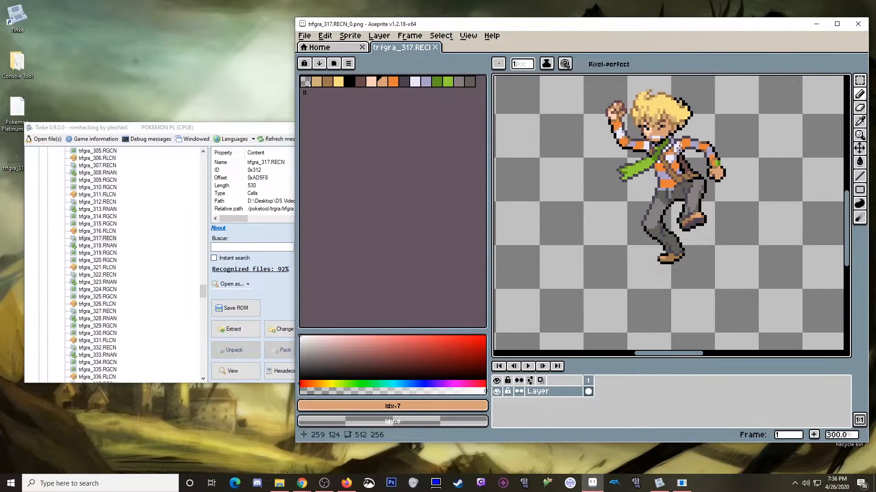
{"action": "scroll", "coordinate": [678, 146], "scroll_direction": "up", "scroll_amount": 1}
{"action": "left_click_drag", "start_coordinate": [847, 227], "coordinate": [847, 219]}
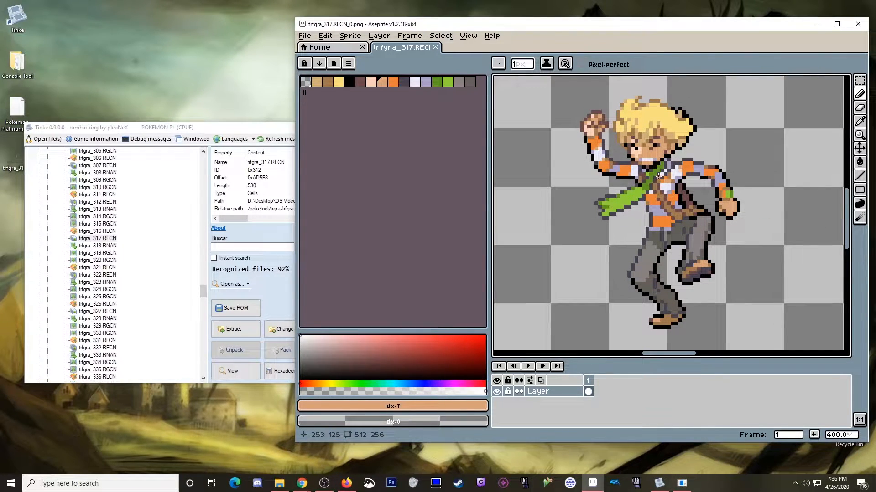
- Minimize Tinke and launch consoleTool3 from the Console Tool folder on the Desktop, placing its window beside the sprite
{"action": "left_click_drag", "start_coordinate": [232, 126], "coordinate": [533, 63]}
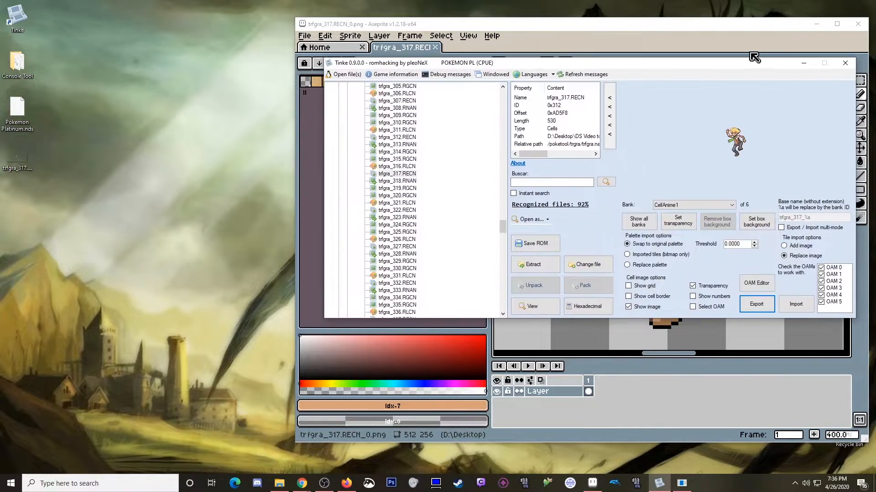
{"action": "left_click", "coordinate": [802, 63]}
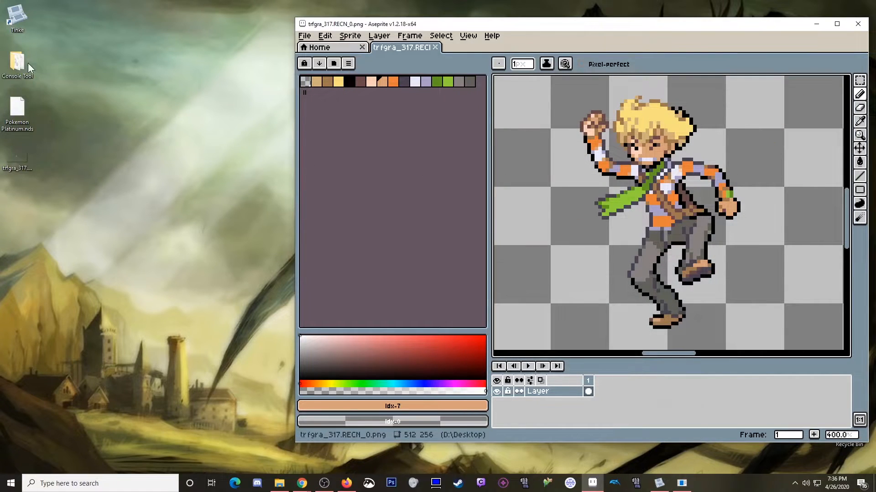
{"action": "double_click", "coordinate": [16, 64]}
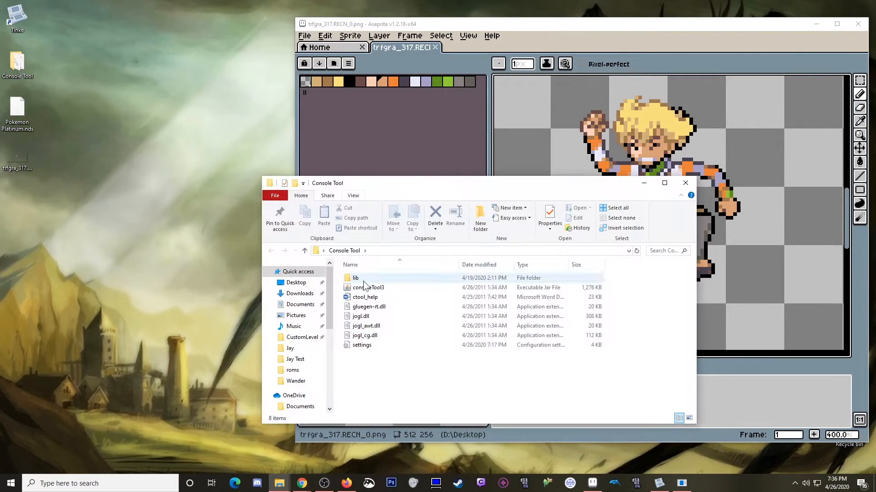
{"action": "double_click", "coordinate": [364, 288]}
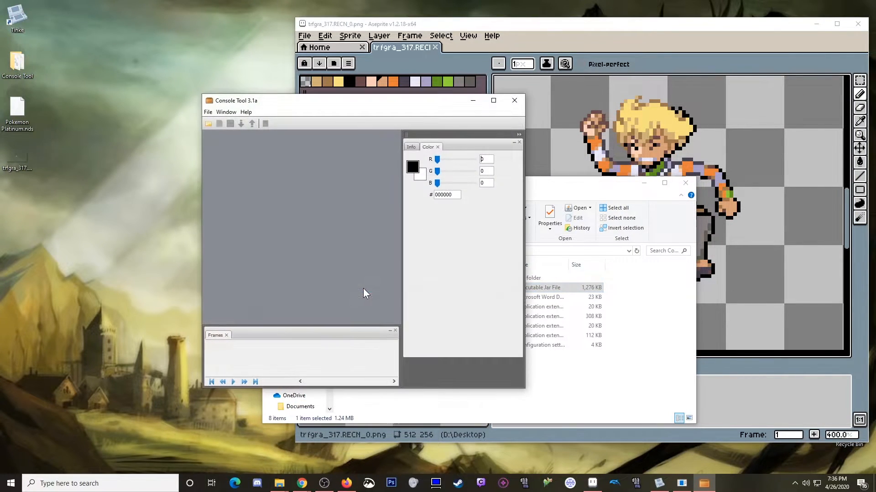
{"action": "left_click_drag", "start_coordinate": [368, 102], "coordinate": [268, 106]}
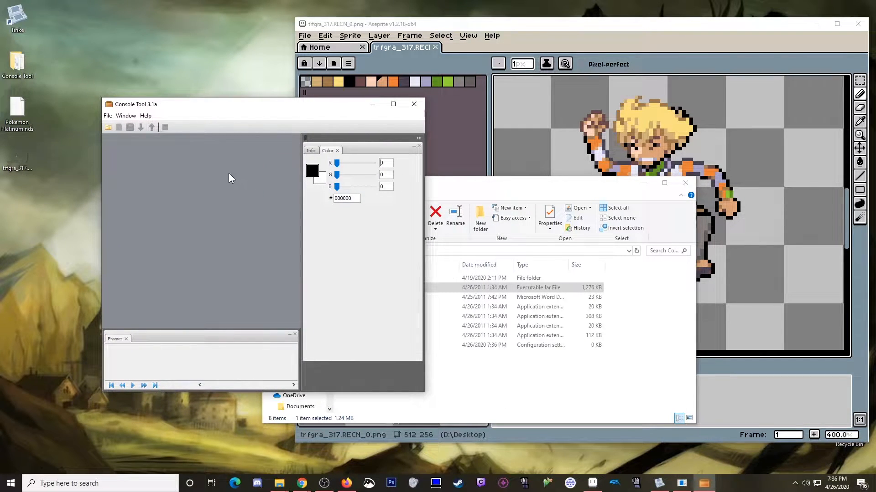
- Open Pokemon Platinum.nds from the Desktop in Console Tool
{"action": "left_click", "coordinate": [108, 117]}
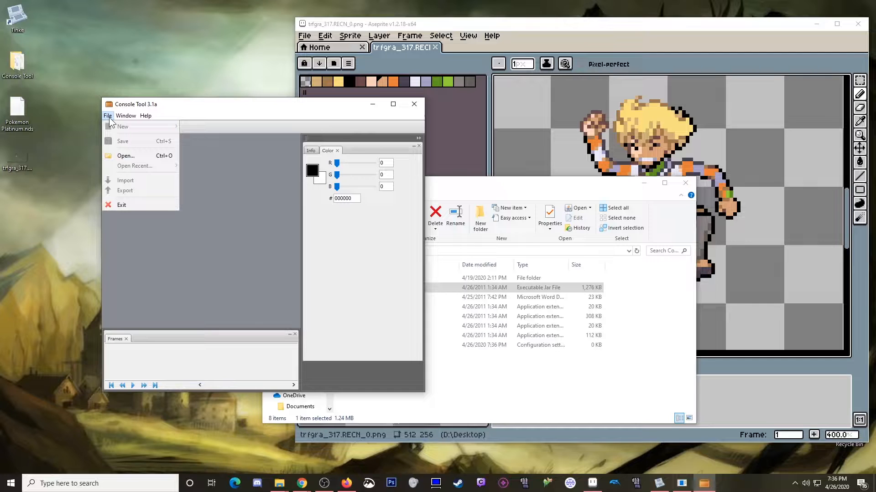
{"action": "left_click", "coordinate": [116, 156]}
{"action": "left_click", "coordinate": [335, 227]}
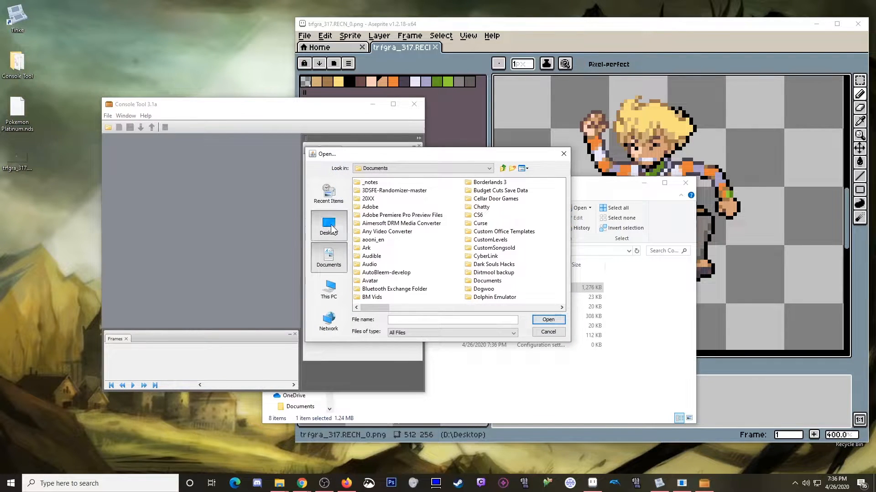
{"action": "scroll", "coordinate": [399, 218], "scroll_direction": "down", "scroll_amount": 2}
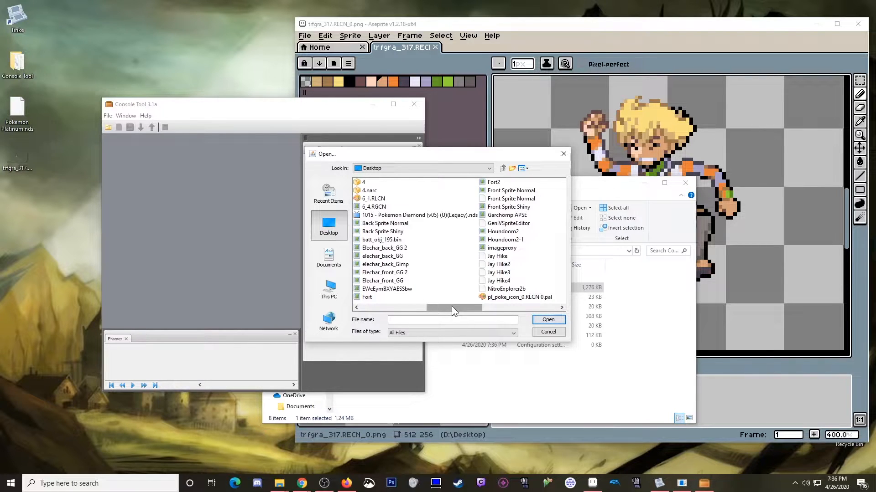
{"action": "left_click_drag", "start_coordinate": [451, 306], "coordinate": [497, 302]}
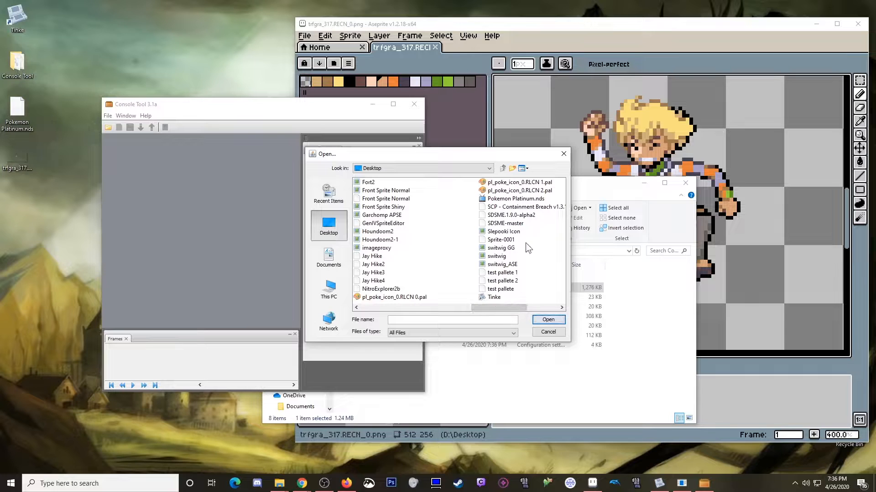
{"action": "left_click", "coordinate": [503, 199]}
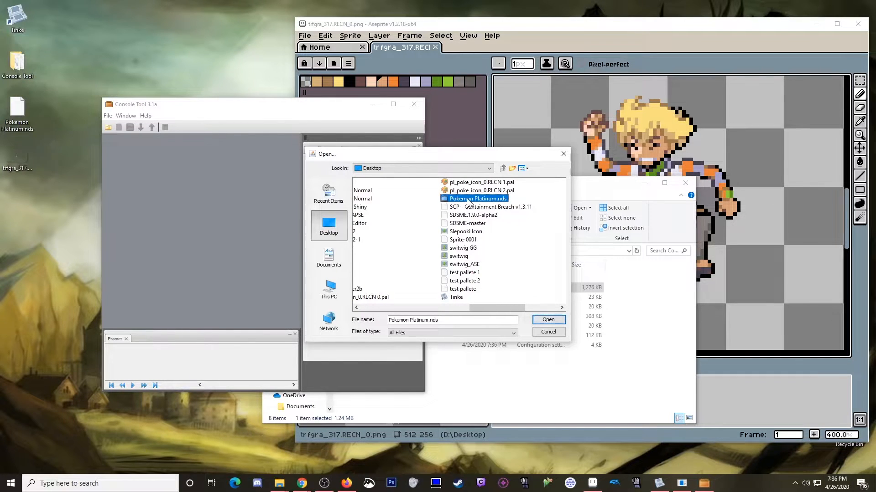
{"action": "double_click", "coordinate": [446, 199]}
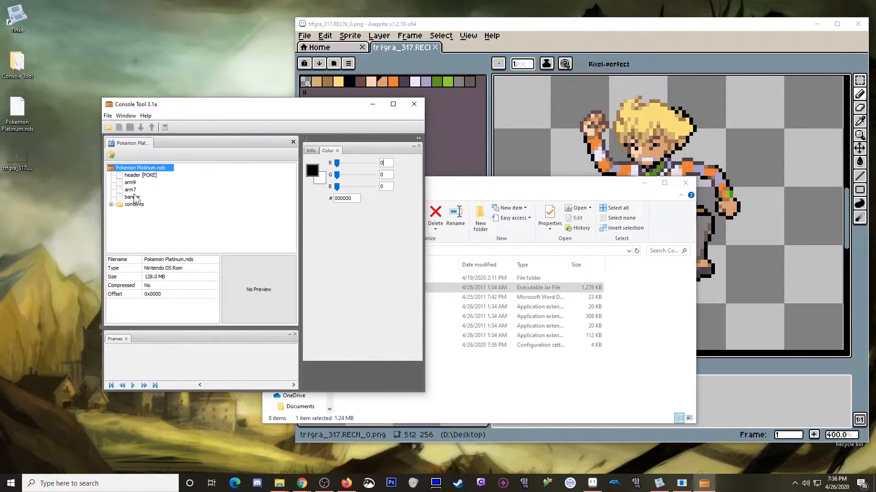
- Expand the ROM's contents/poketool/trgra folder to reach trfgra.narc
{"action": "left_click", "coordinate": [111, 204]}
{"action": "scroll", "coordinate": [145, 213], "scroll_direction": "down", "scroll_amount": 4}
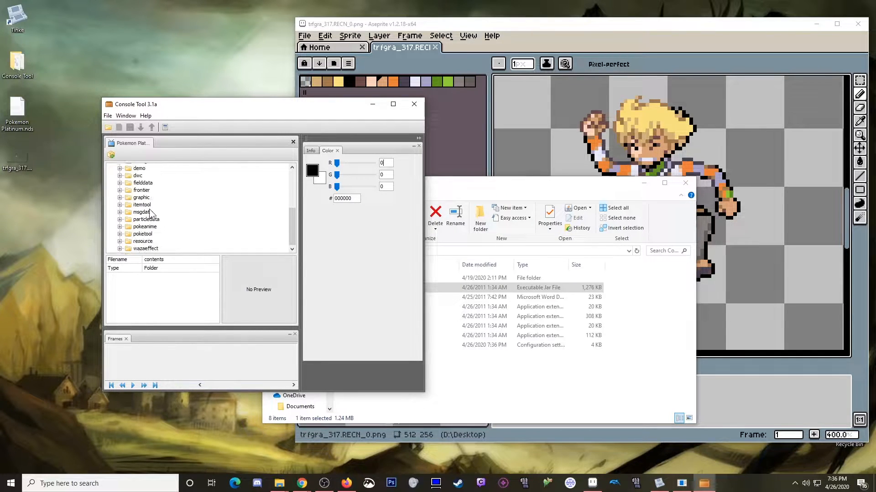
{"action": "left_click", "coordinate": [120, 234]}
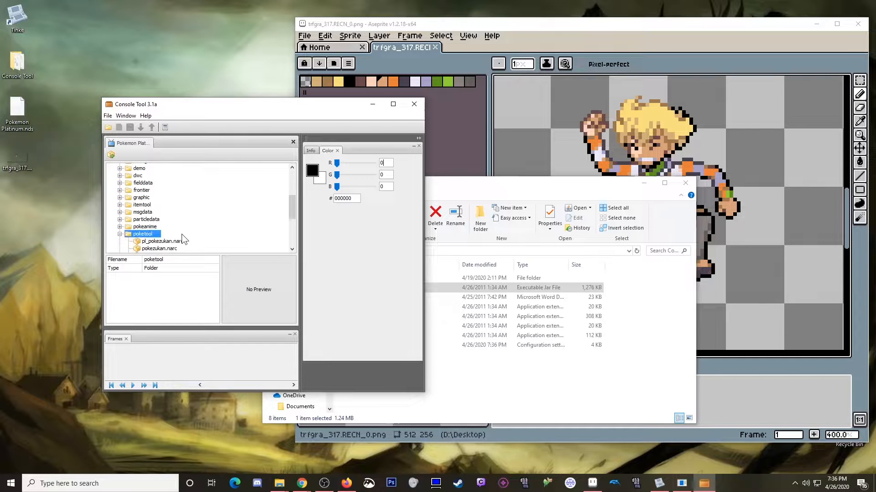
{"action": "scroll", "coordinate": [182, 228], "scroll_direction": "down", "scroll_amount": 2}
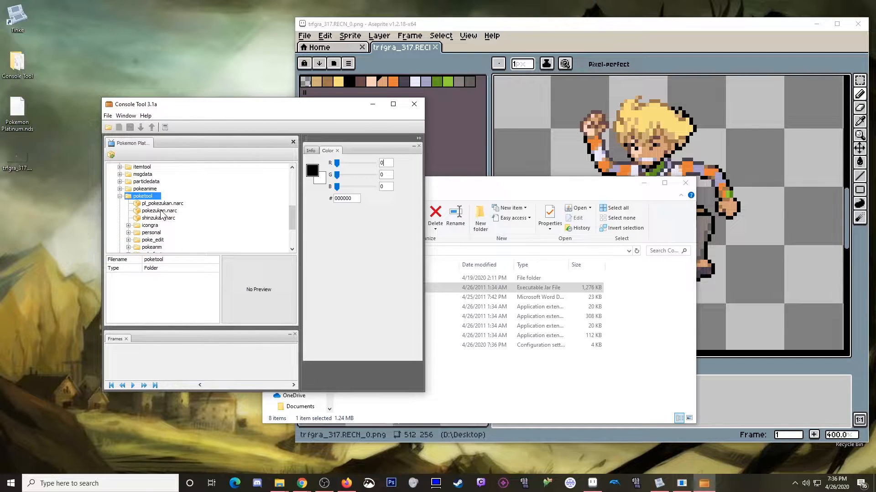
{"action": "scroll", "coordinate": [160, 215], "scroll_direction": "down", "scroll_amount": 2}
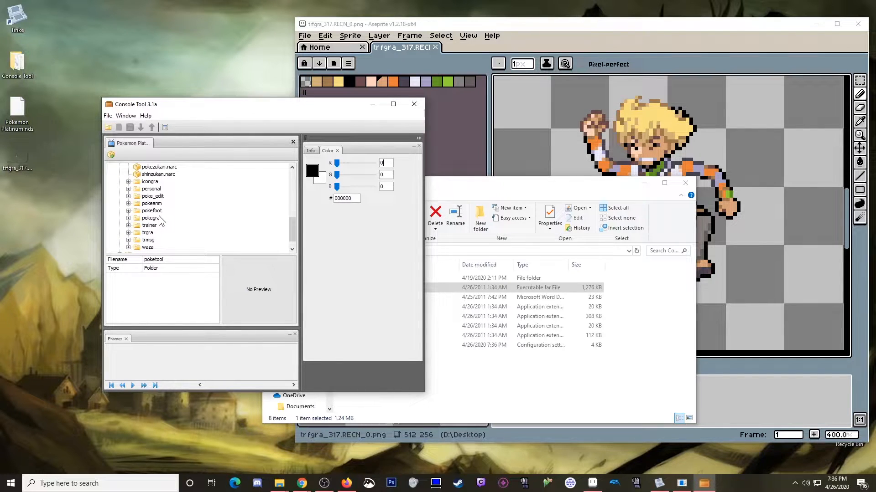
{"action": "double_click", "coordinate": [134, 233]}
{"action": "scroll", "coordinate": [175, 232], "scroll_direction": "down", "scroll_amount": 1}
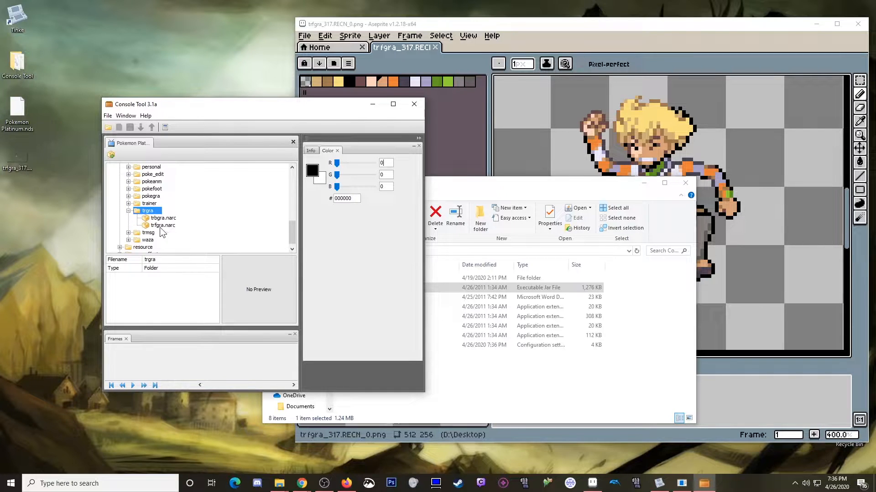
- Open trfgra.narc in Console Tool and open its colour resource 316
{"action": "double_click", "coordinate": [160, 225]}
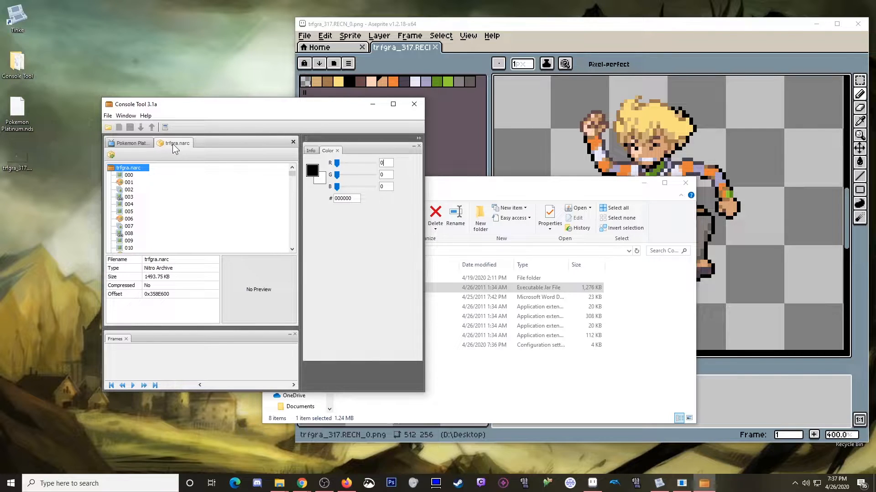
{"action": "scroll", "coordinate": [176, 187], "scroll_direction": "down", "scroll_amount": 20}
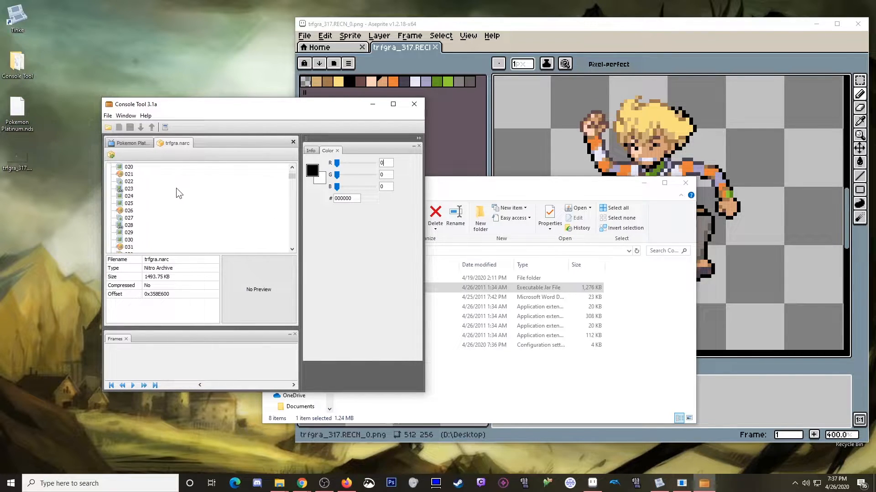
{"action": "scroll", "coordinate": [178, 196], "scroll_direction": "down", "scroll_amount": 20}
{"action": "scroll", "coordinate": [182, 201], "scroll_direction": "down", "scroll_amount": 20}
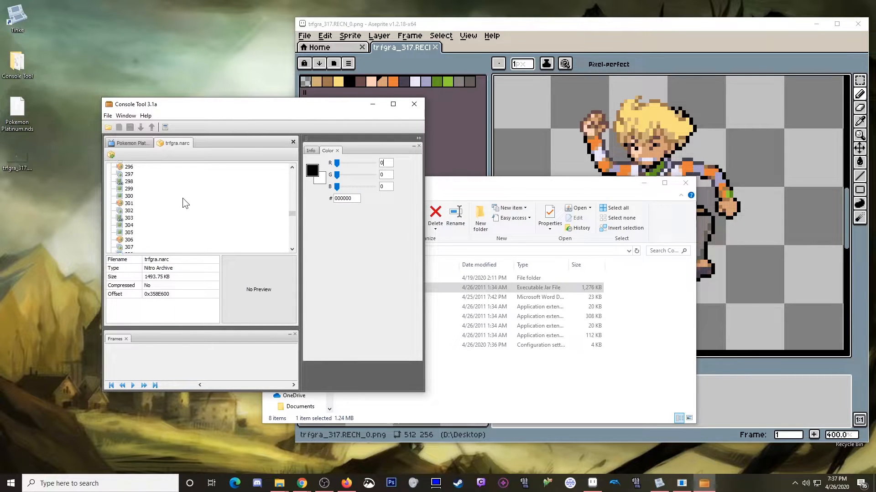
{"action": "left_click", "coordinate": [126, 204]}
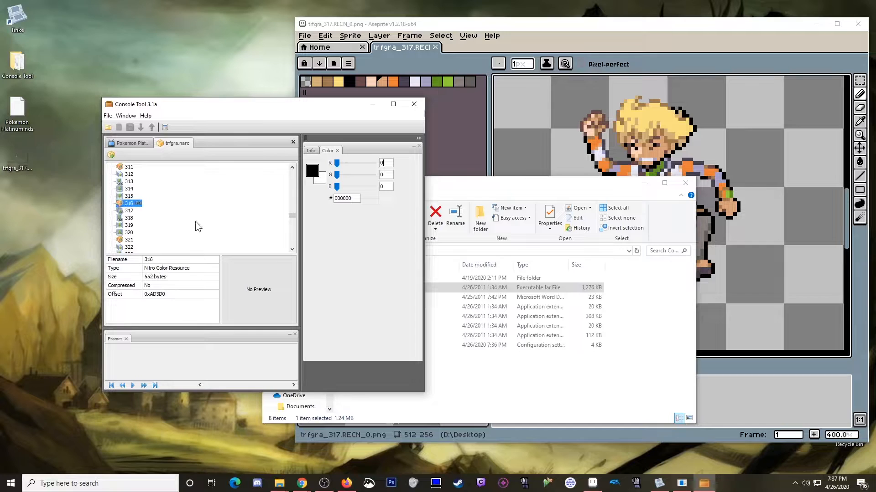
{"action": "double_click", "coordinate": [126, 203]}
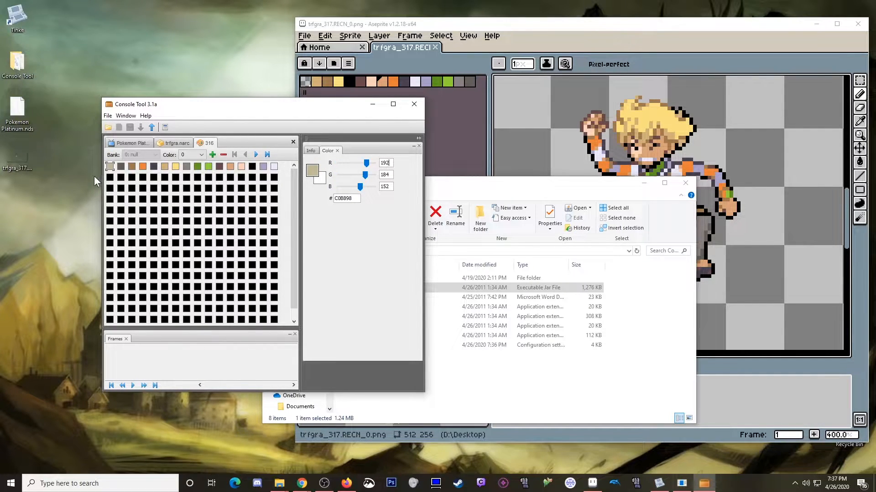
- Arrange the Console Tool palette beside the Aseprite window and examine the green scarf pixels on the trainer sprite up close
{"action": "left_click_drag", "start_coordinate": [260, 110], "coordinate": [443, 104]}
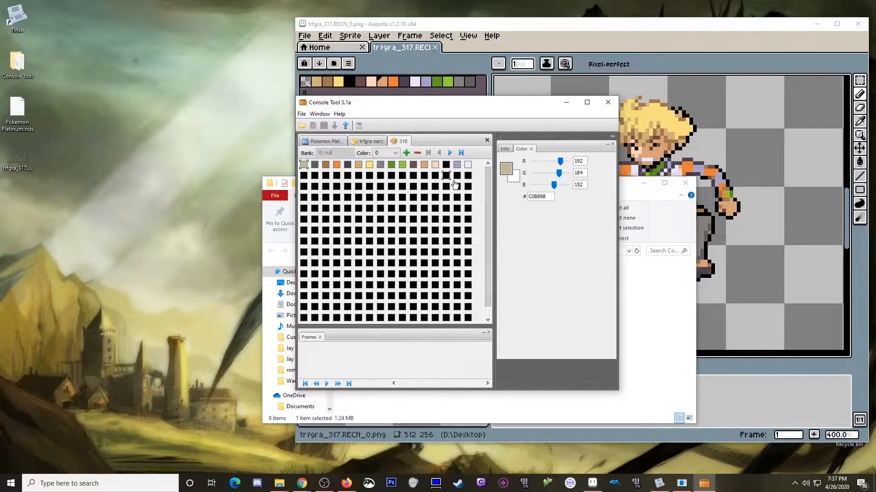
{"action": "left_click_drag", "start_coordinate": [480, 105], "coordinate": [240, 159]}
{"action": "left_click", "coordinate": [610, 85]}
{"action": "scroll", "coordinate": [618, 190], "scroll_direction": "up", "scroll_amount": 6}
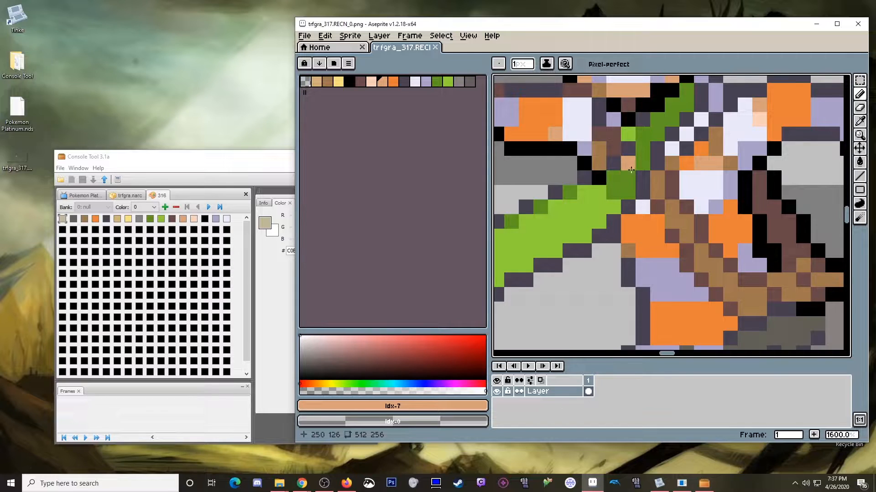
{"action": "scroll", "coordinate": [613, 172], "scroll_direction": "down", "scroll_amount": 4}
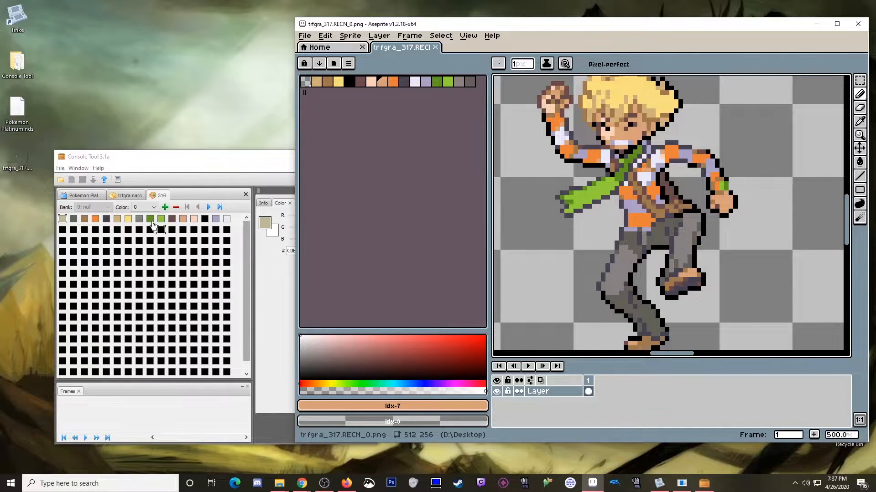
- Recolour the scarf's dark green, colour 8 of palette 316 in Console Tool, to pure blue
{"action": "left_click", "coordinate": [178, 155]}
{"action": "left_click", "coordinate": [150, 218]}
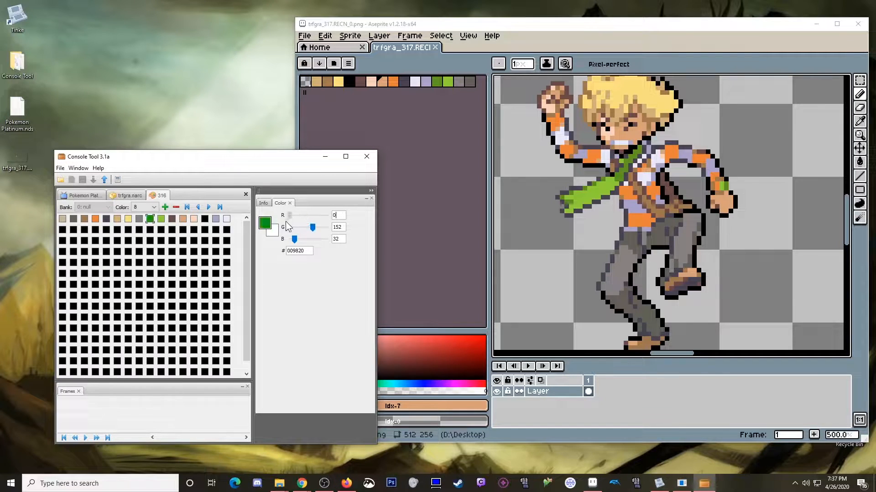
{"action": "left_click_drag", "start_coordinate": [310, 227], "coordinate": [321, 244]}
- Change the scarf's light green, colour 9, to light blue with R 0, G 168, B 248
{"action": "left_click", "coordinate": [165, 223]}
{"action": "left_click_drag", "start_coordinate": [311, 217], "coordinate": [329, 242]}
{"action": "left_click", "coordinate": [324, 228]}
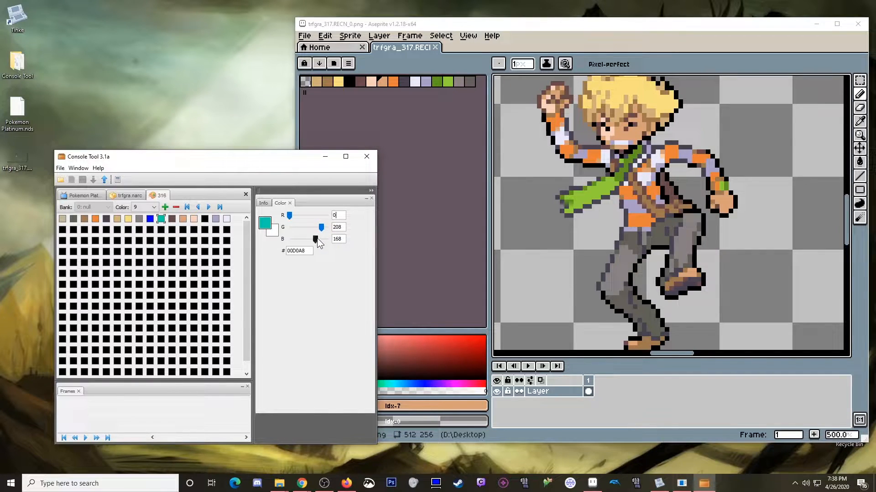
{"action": "left_click", "coordinate": [324, 227]}
{"action": "mouse_move", "coordinate": [307, 239]}
{"action": "left_mouse_down"}
{"action": "mouse_move", "coordinate": [341, 243]}
{"action": "mouse_move", "coordinate": [317, 229]}
{"action": "left_mouse_up"}
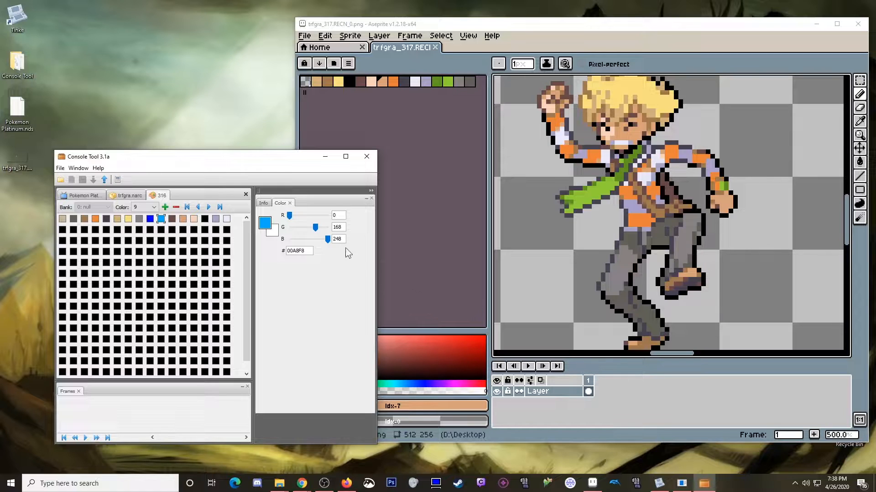
- Export the edited palette to the Desktop as a Nitro Color Resource named 316, checking the matching file number in Tinke
{"action": "left_click", "coordinate": [60, 168]}
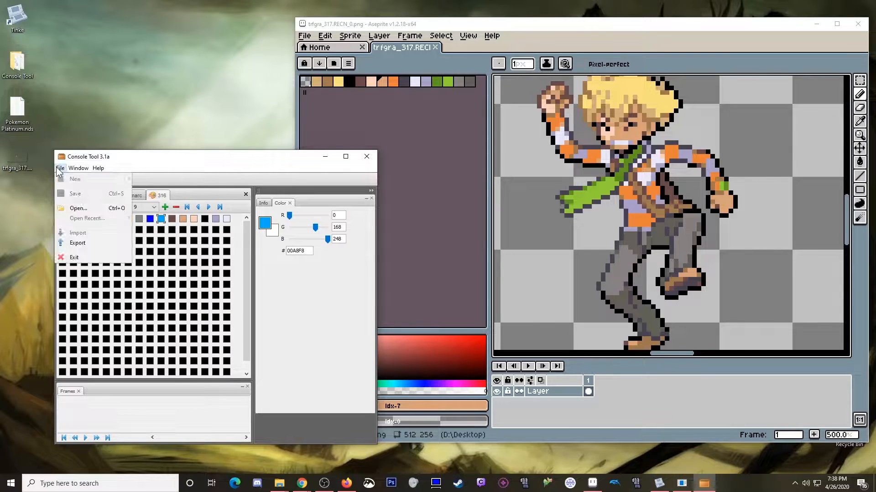
{"action": "left_click", "coordinate": [81, 242]}
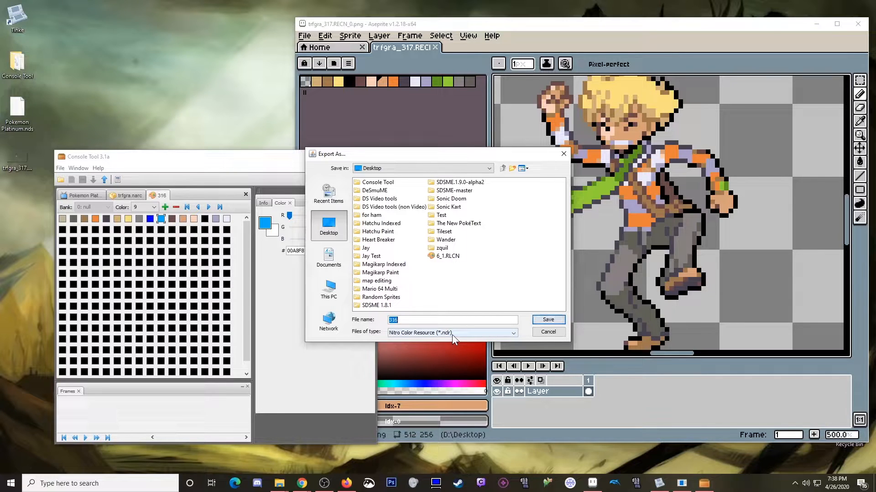
{"action": "left_click", "coordinate": [659, 483]}
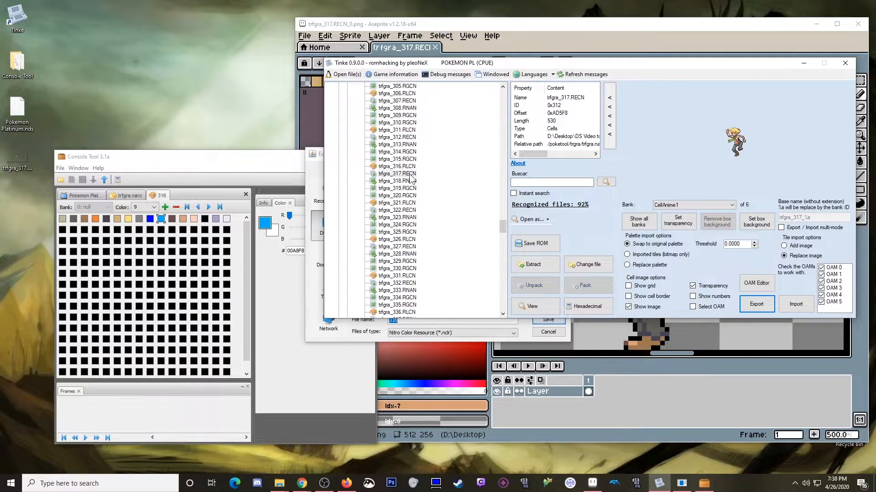
{"action": "left_click", "coordinate": [797, 67]}
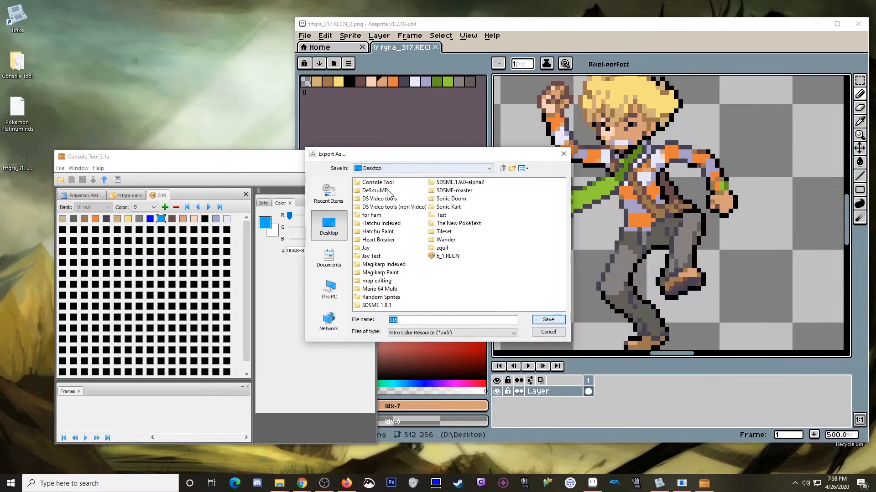
{"action": "left_click", "coordinate": [548, 320]}
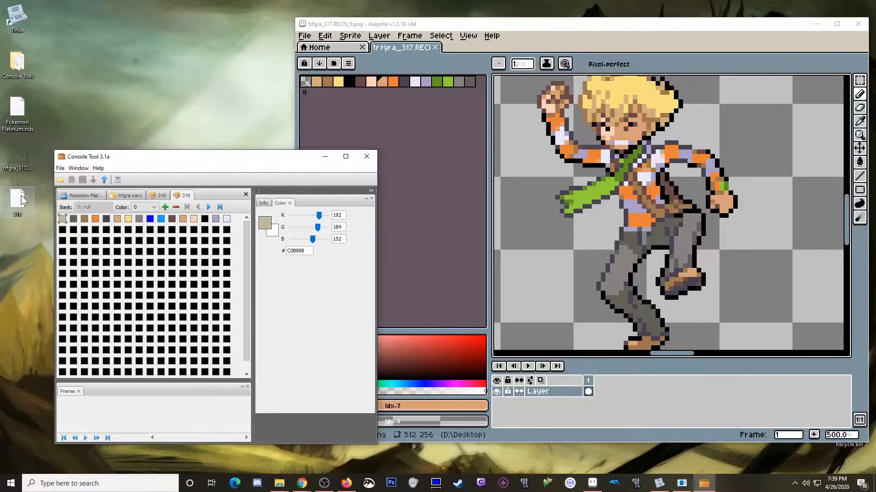
- Switch to Tinke and replace trfgra_316.RLCN with the exported 316 file from the Desktop
{"action": "left_click", "coordinate": [318, 158]}
{"action": "left_click", "coordinate": [659, 484]}
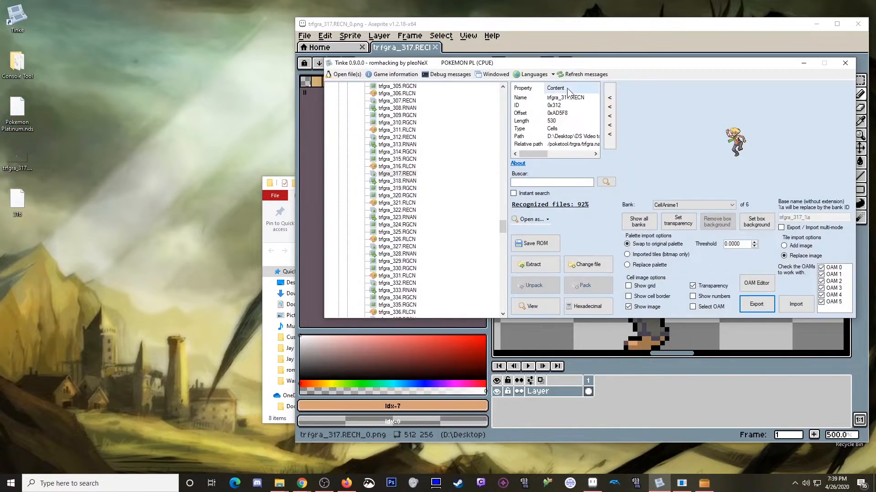
{"action": "left_click_drag", "start_coordinate": [554, 66], "coordinate": [396, 110]}
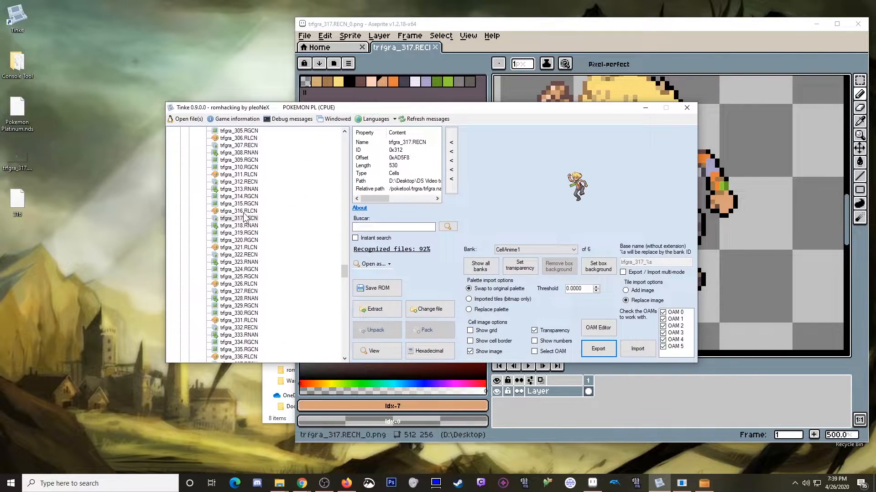
{"action": "left_click", "coordinate": [243, 213]}
{"action": "left_click", "coordinate": [424, 310]}
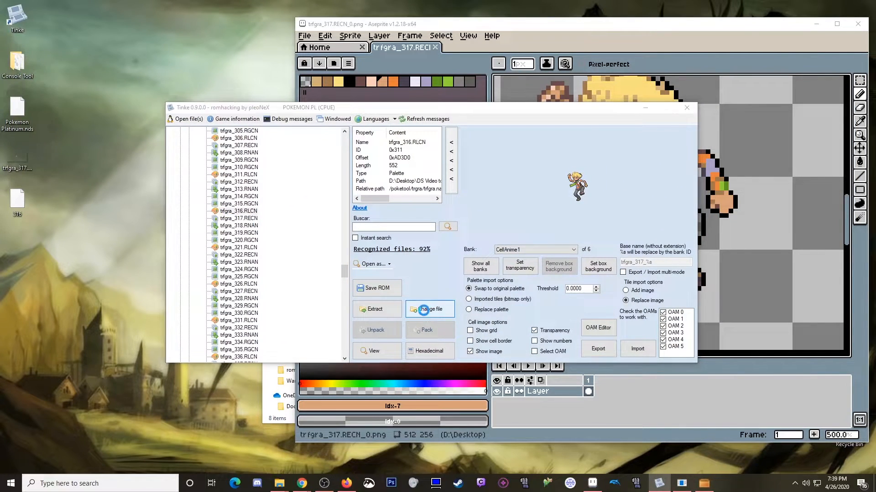
{"action": "scroll", "coordinate": [315, 236], "scroll_direction": "down", "scroll_amount": 10}
{"action": "scroll", "coordinate": [315, 236], "scroll_direction": "up", "scroll_amount": 3}
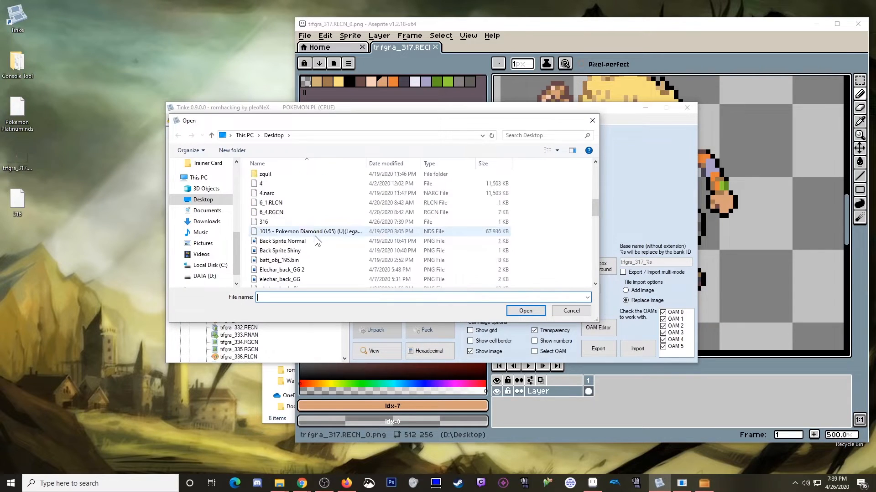
{"action": "left_click", "coordinate": [267, 252]}
{"action": "double_click", "coordinate": [267, 250]}
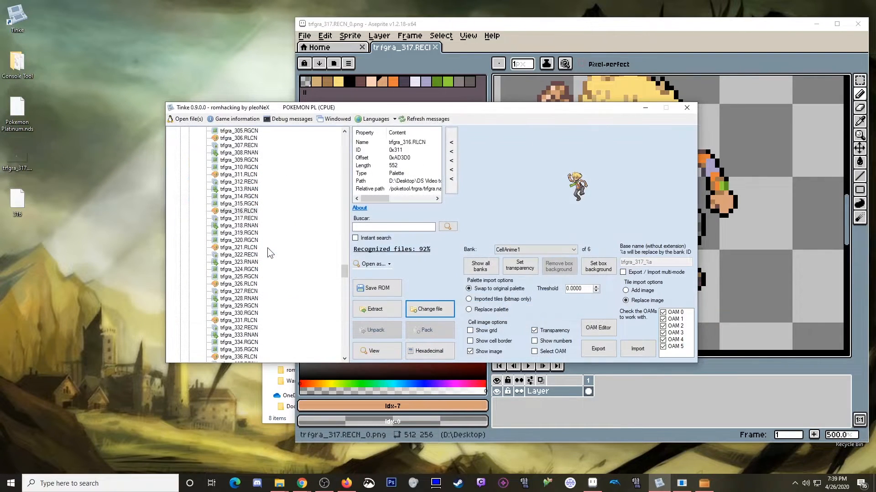
- Reload the trainer sprite with the replaced palette by viewing trfgra_316.RLCN, trfgra_315.RGCN and trfgra_317.RECN in turn
{"action": "left_click", "coordinate": [375, 351]}
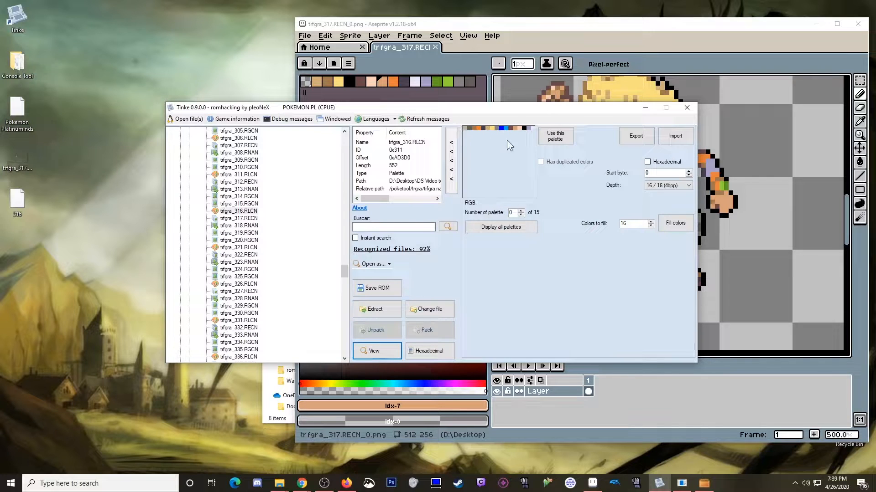
{"action": "left_click", "coordinate": [250, 204]}
{"action": "left_click", "coordinate": [376, 354]}
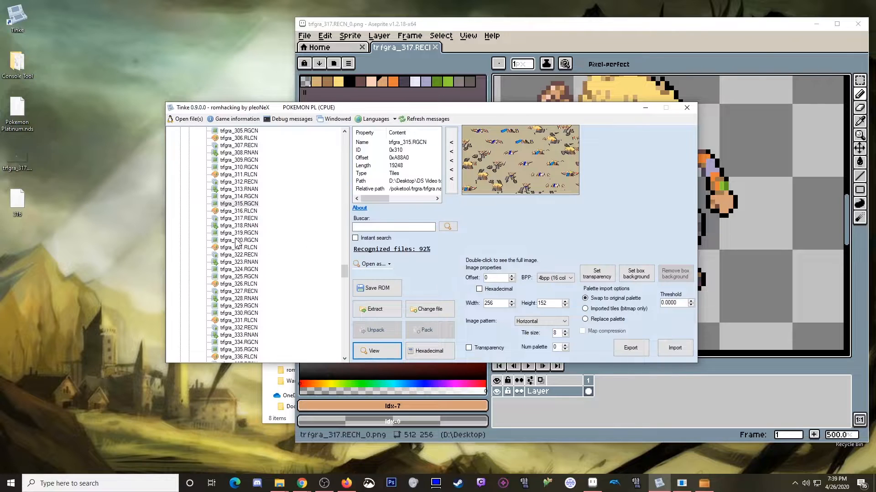
{"action": "left_click", "coordinate": [245, 219]}
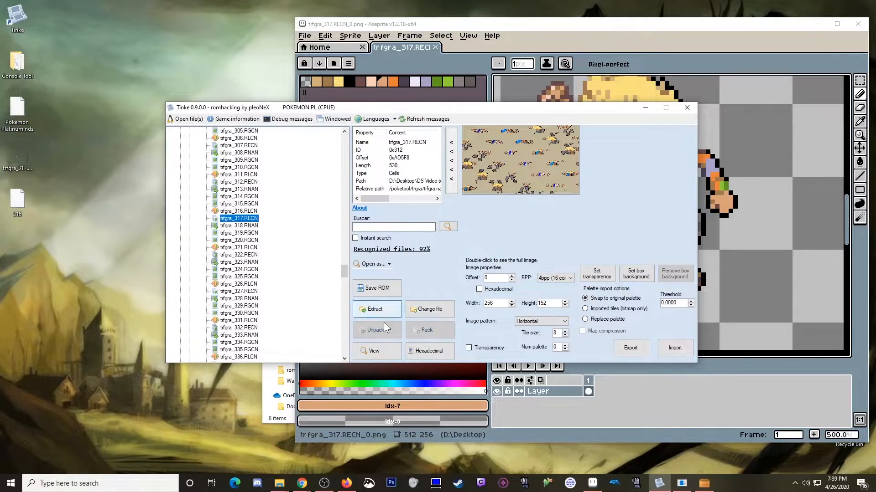
{"action": "left_click", "coordinate": [377, 354]}
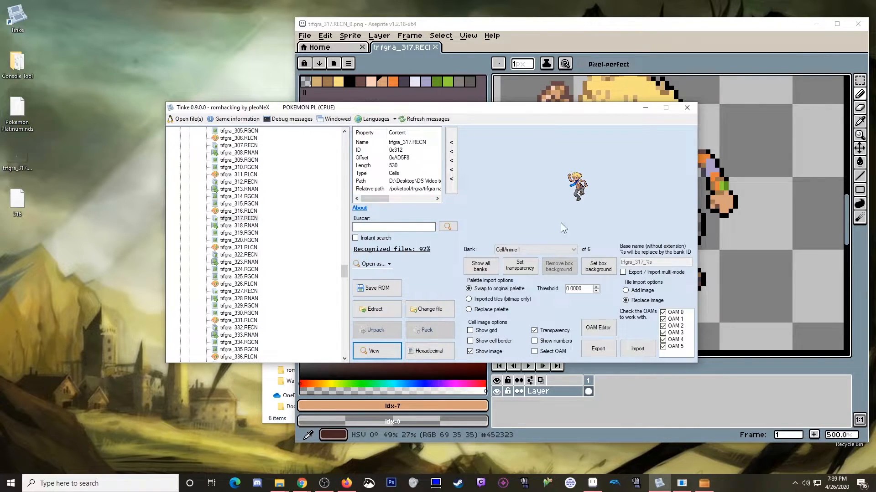
- Look through the recoloured sprite's banks from CellAnime1 to 5 and return to CellAnime1
{"action": "scroll", "coordinate": [535, 249], "scroll_direction": "down", "scroll_amount": 5}
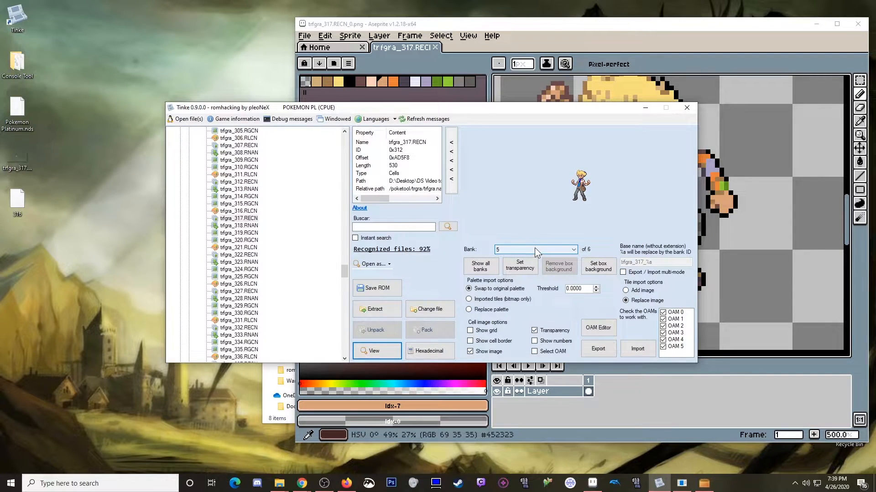
{"action": "scroll", "coordinate": [534, 249], "scroll_direction": "up", "scroll_amount": 5}
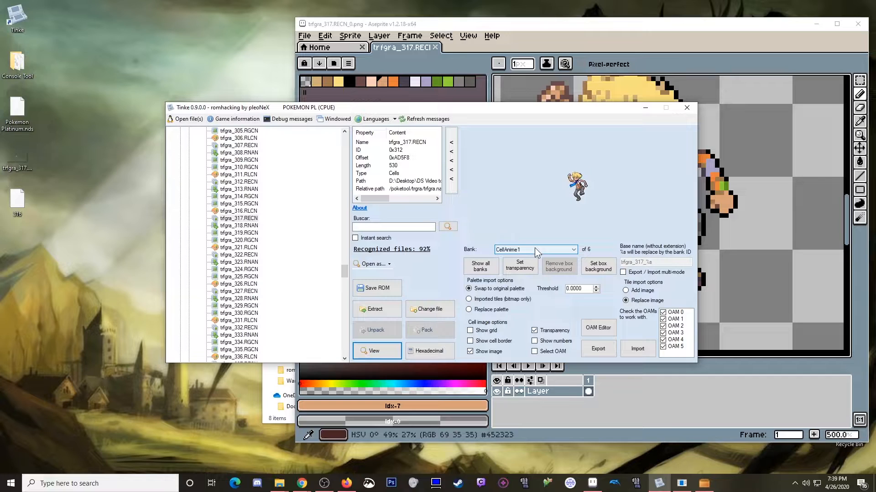
{"action": "scroll", "coordinate": [535, 248], "scroll_direction": "down", "scroll_amount": 5}
{"action": "scroll", "coordinate": [535, 248], "scroll_direction": "up", "scroll_amount": 5}
- Export the recoloured CellAnime1 sprite to the Desktop as the PNG "trfgra_317.RECN_0 blue"
{"action": "left_click", "coordinate": [598, 349]}
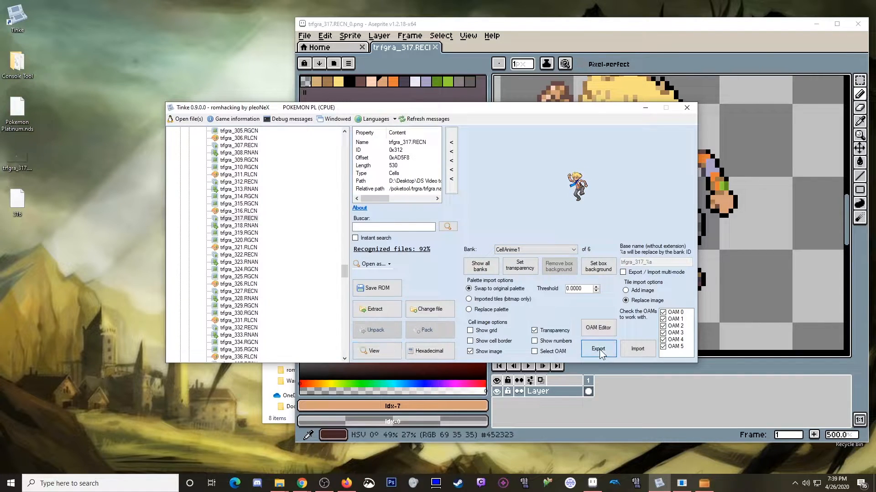
{"action": "left_click", "coordinate": [308, 277]}
{"action": "type", "text": "blue"}
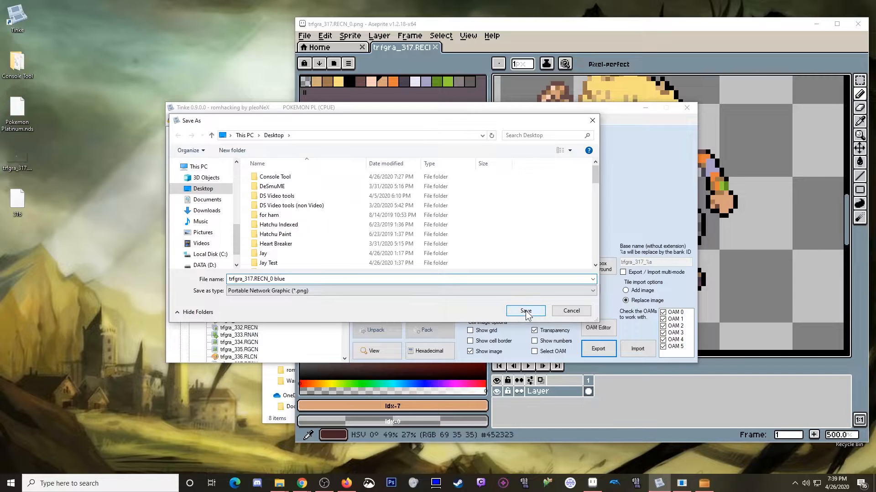
{"action": "left_click", "coordinate": [526, 311]}
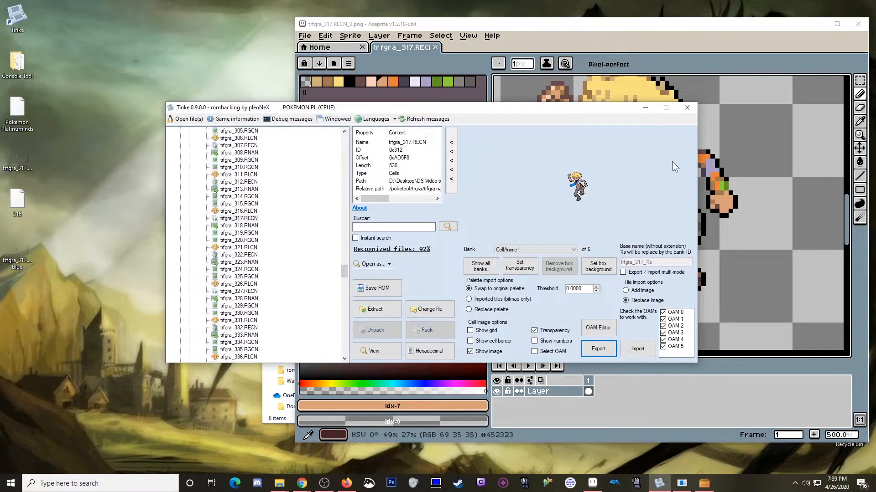
- Minimize Tinke and open "trfgra_317.RECN_0 blue.png" from the Desktop in Aseprite, magnified around the trainer's arm
{"action": "left_click", "coordinate": [644, 109]}
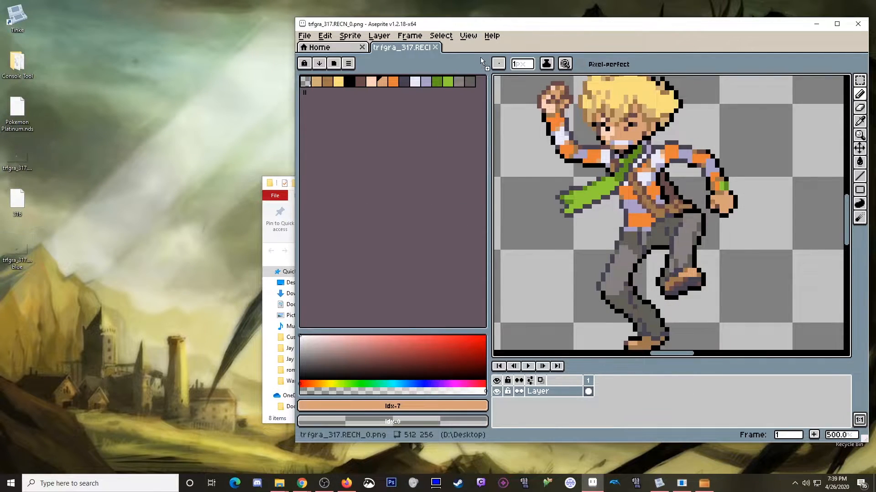
{"action": "scroll", "coordinate": [694, 217], "scroll_direction": "up", "scroll_amount": 5}
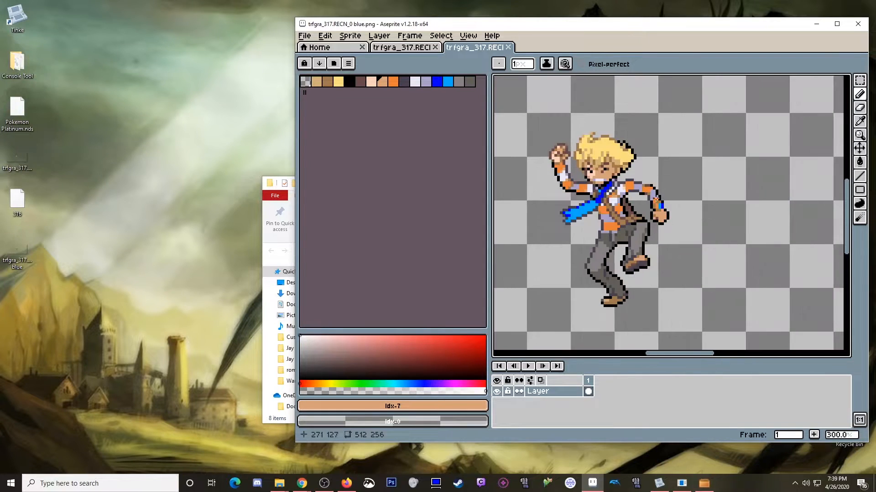
{"action": "scroll", "coordinate": [671, 210], "scroll_direction": "up", "scroll_amount": 2}
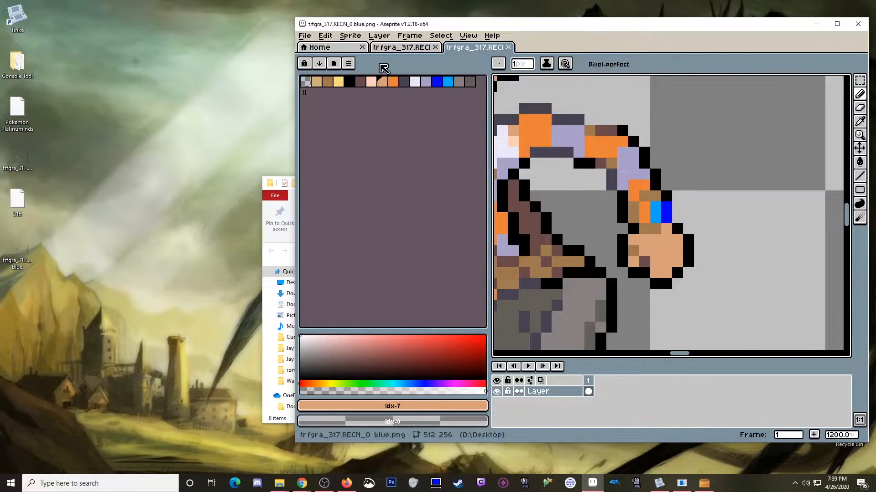
- Compare the original trfgra_317.RECN_0.png with the blue version, ending on the blue sprite at 400%
{"action": "left_click", "coordinate": [396, 50]}
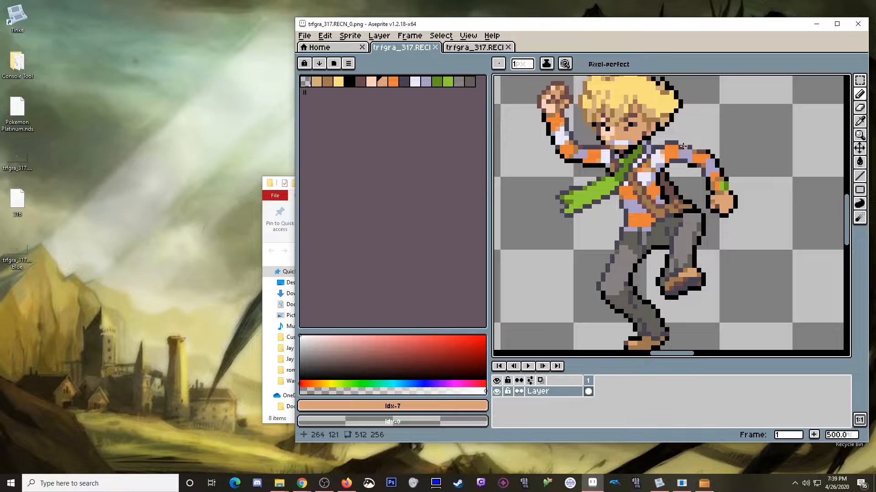
{"action": "left_click", "coordinate": [465, 48]}
{"action": "scroll", "coordinate": [639, 170], "scroll_direction": "down", "scroll_amount": 4}
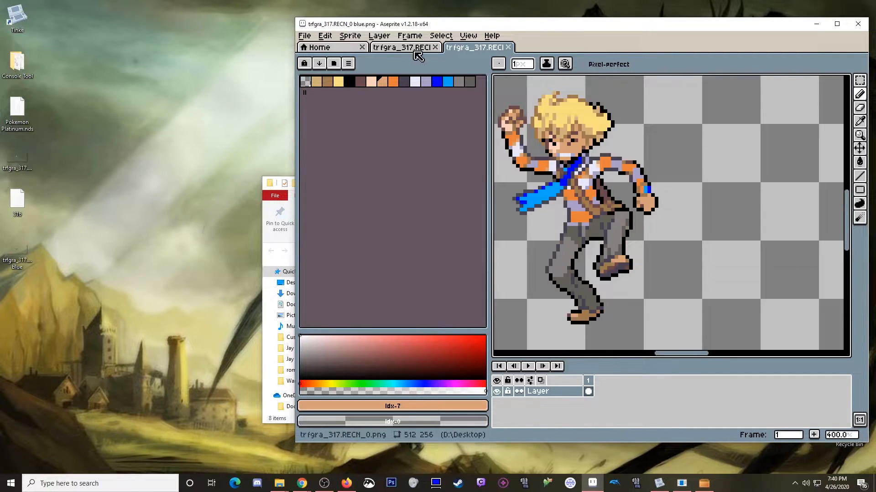
- Look at the original trfgra_317.RECN_0.png sprite with the green scarf, ending at 400%
{"action": "left_click", "coordinate": [403, 47]}
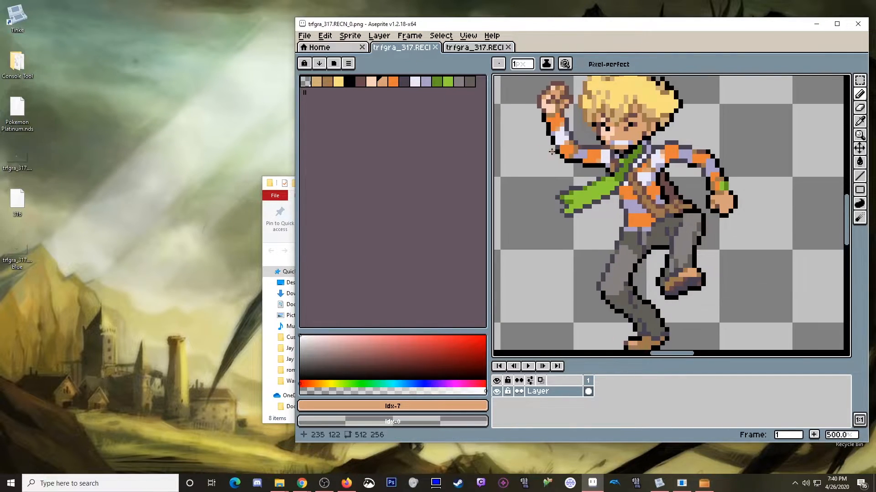
{"action": "scroll", "coordinate": [632, 146], "scroll_direction": "down", "scroll_amount": 1}
{"action": "scroll", "coordinate": [634, 149], "scroll_direction": "up", "scroll_amount": 1}
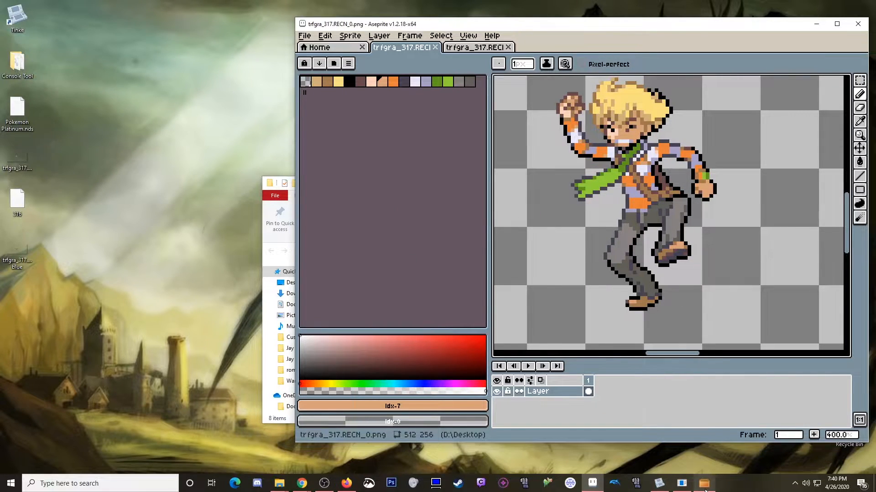
{"action": "left_click", "coordinate": [704, 483]}
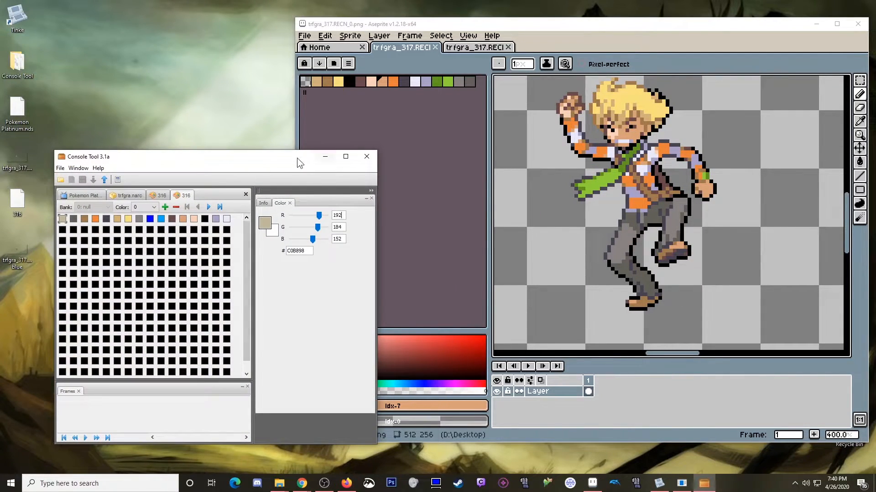
{"action": "left_click_drag", "start_coordinate": [286, 160], "coordinate": [278, 148]}
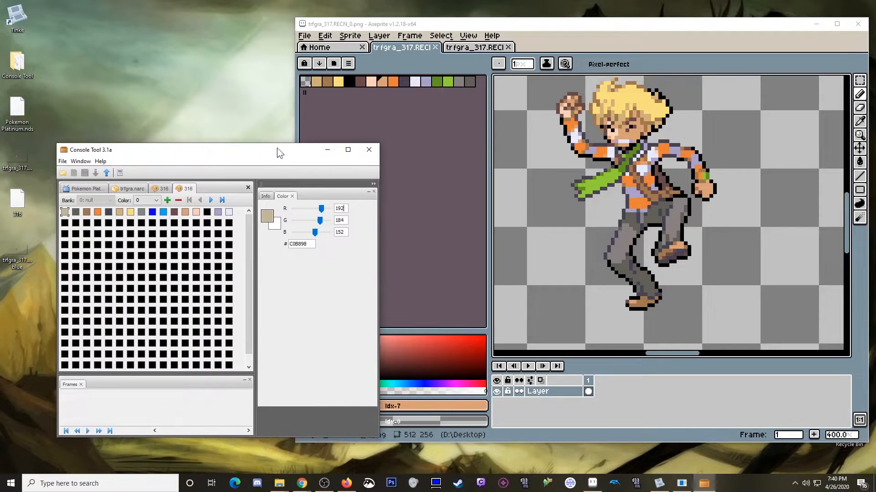
{"action": "left_click", "coordinate": [324, 150]}
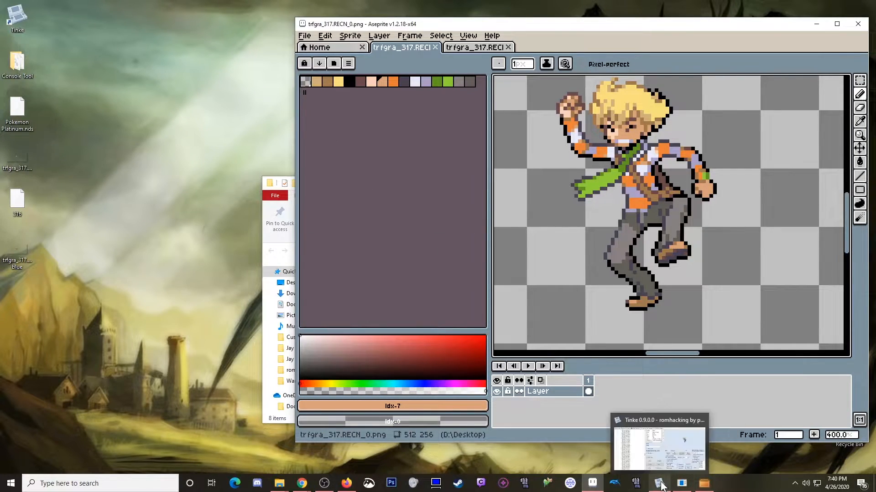
- Switch to Tinke, pack the trfgra.narc archive in the trgra folder, and collapse its file list
{"action": "left_click", "coordinate": [659, 483]}
{"action": "scroll", "coordinate": [273, 235], "scroll_direction": "up", "scroll_amount": 1}
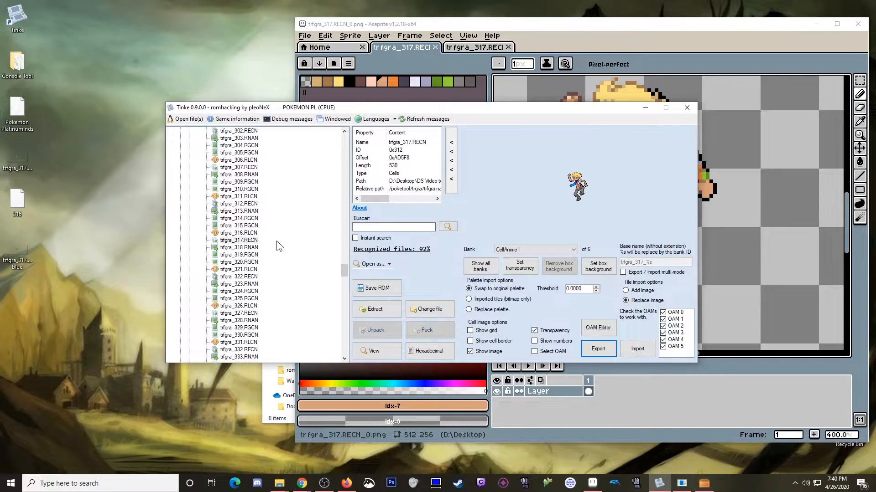
{"action": "scroll", "coordinate": [278, 239], "scroll_direction": "up", "scroll_amount": 20}
{"action": "scroll", "coordinate": [287, 232], "scroll_direction": "up", "scroll_amount": 20}
{"action": "scroll", "coordinate": [291, 217], "scroll_direction": "up", "scroll_amount": 20}
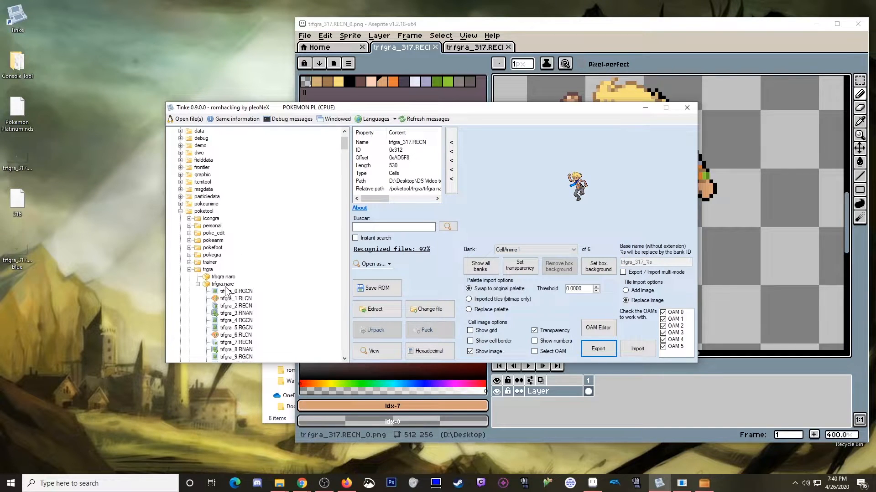
{"action": "left_click", "coordinate": [223, 284]}
{"action": "left_click", "coordinate": [428, 332]}
{"action": "left_click", "coordinate": [197, 284]}
- Unpack trbgra.narc in the trgra folder and look through its files
{"action": "left_click", "coordinate": [223, 292]}
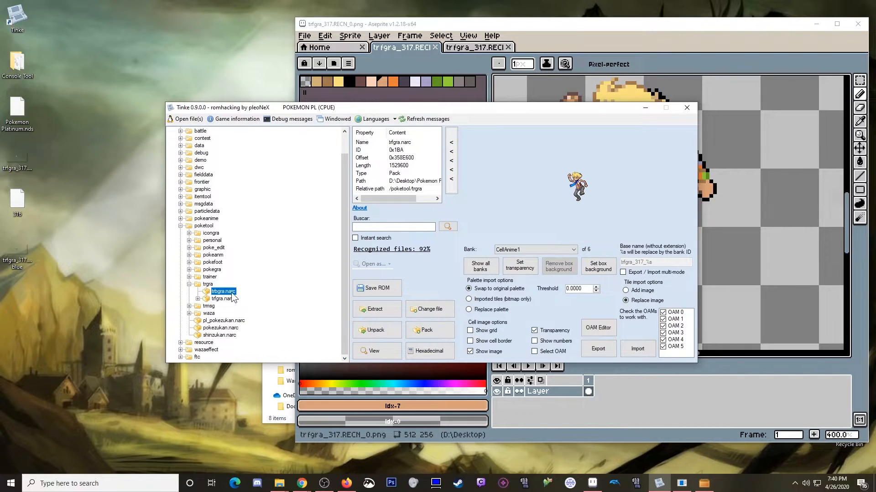
{"action": "left_click", "coordinate": [380, 335]}
{"action": "scroll", "coordinate": [267, 240], "scroll_direction": "down", "scroll_amount": 11}
{"action": "scroll", "coordinate": [268, 240], "scroll_direction": "up", "scroll_amount": 12}
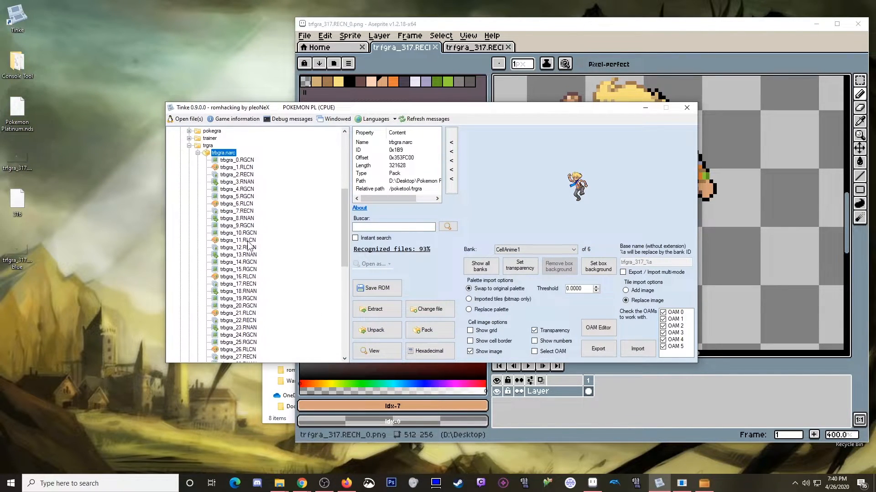
- View the trbgra_10.RGCN tiles and the assembled trbgra_12.RECN cell image
{"action": "left_click", "coordinate": [238, 233]}
{"action": "left_click", "coordinate": [376, 351]}
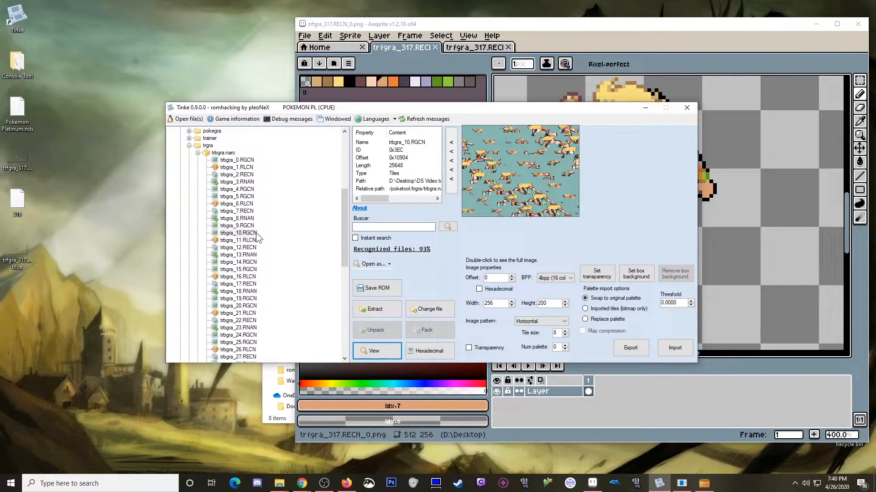
{"action": "left_click", "coordinate": [247, 248]}
{"action": "left_click", "coordinate": [372, 351]}
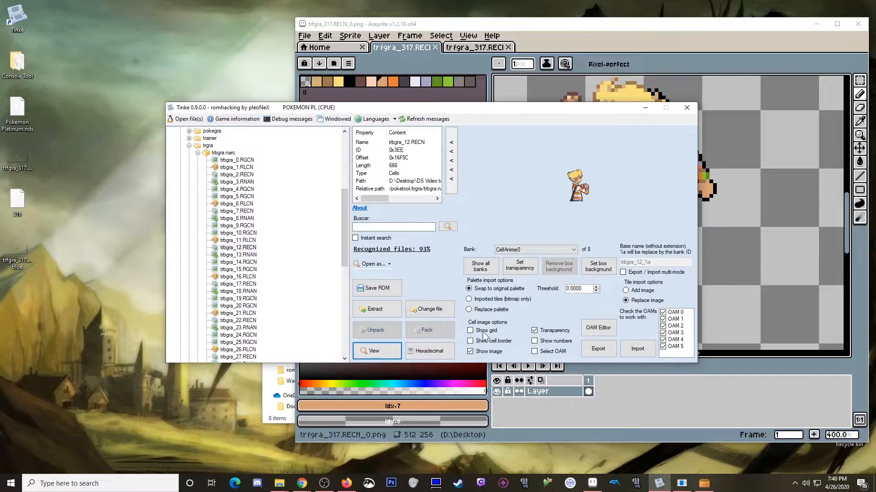
- Show bank 3 of trbgra_12.RECN and export it to the Desktop as the PNG "trbgra_12.RECN_3"
{"action": "scroll", "coordinate": [532, 252], "scroll_direction": "down", "scroll_amount": 3}
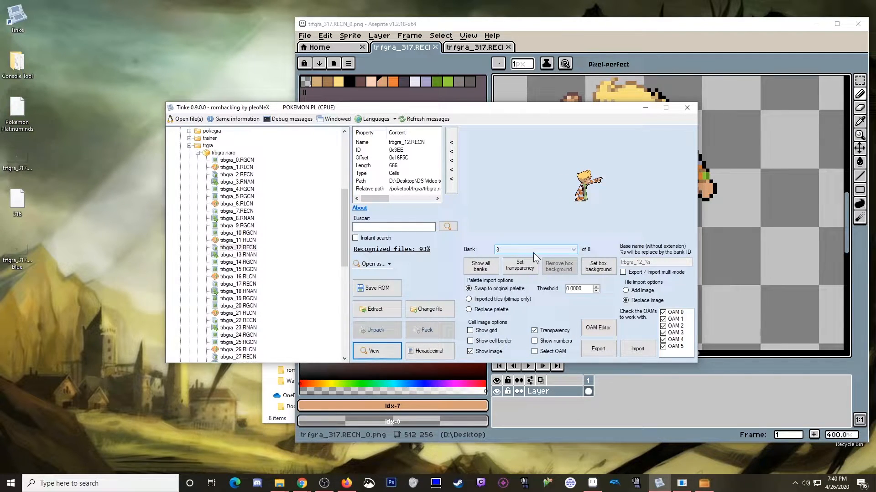
{"action": "left_click", "coordinate": [599, 348]}
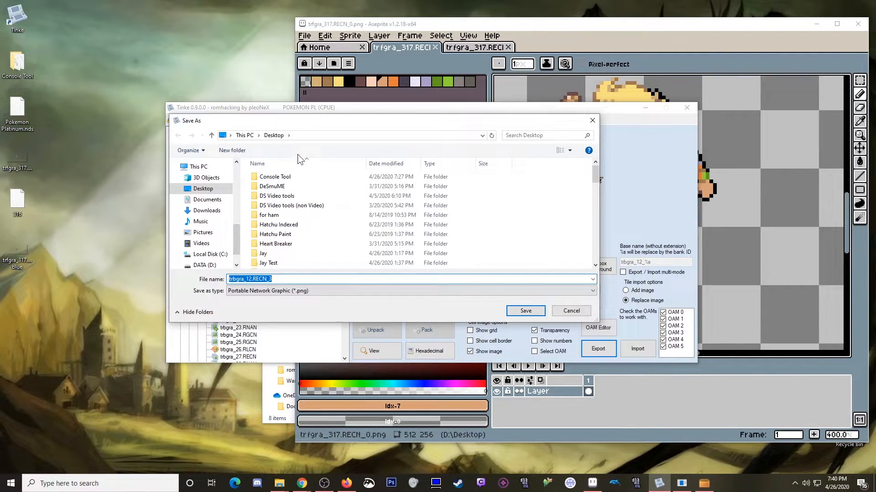
{"action": "left_click", "coordinate": [525, 312]}
- Open trbgra_12.RECN_3.png from the Desktop in Aseprite, minimize Tinke, and magnify the pointing trainer to 400%
{"action": "left_click_drag", "start_coordinate": [22, 301], "coordinate": [548, 41]}
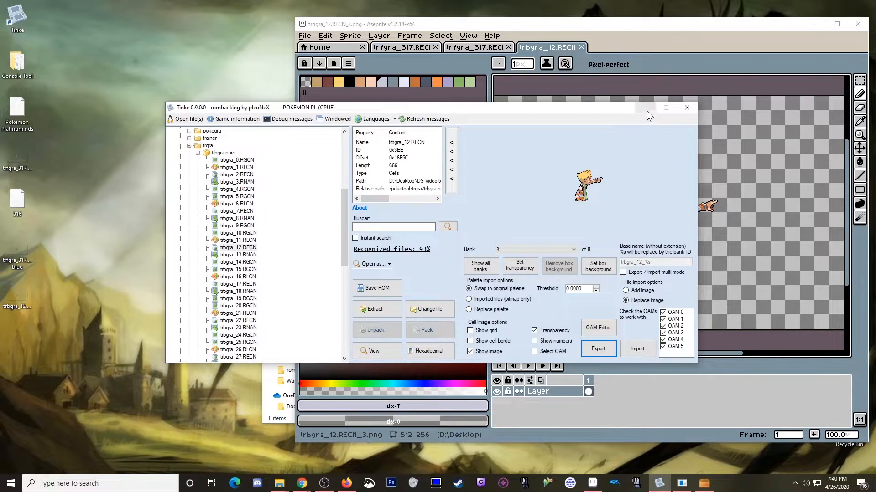
{"action": "left_click", "coordinate": [646, 107]}
{"action": "scroll", "coordinate": [640, 258], "scroll_direction": "up", "scroll_amount": 4}
{"action": "scroll", "coordinate": [640, 259], "scroll_direction": "down", "scroll_amount": 1}
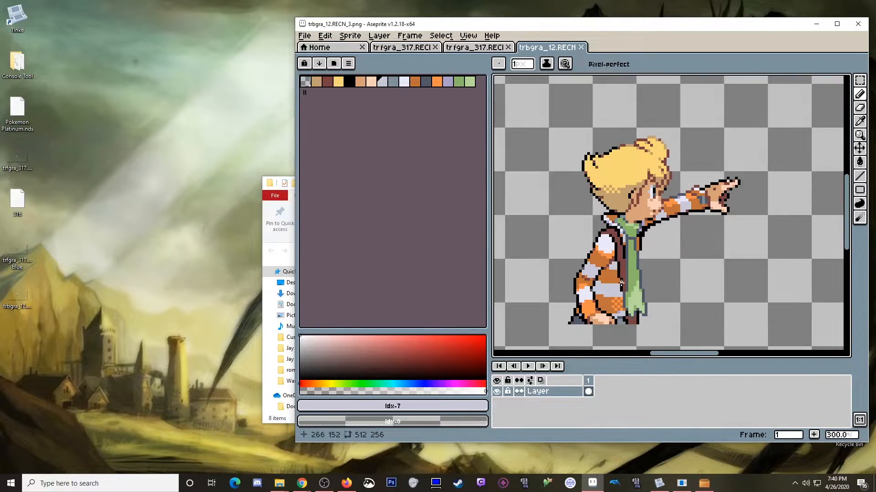
{"action": "scroll", "coordinate": [615, 286], "scroll_direction": "up", "scroll_amount": 1}
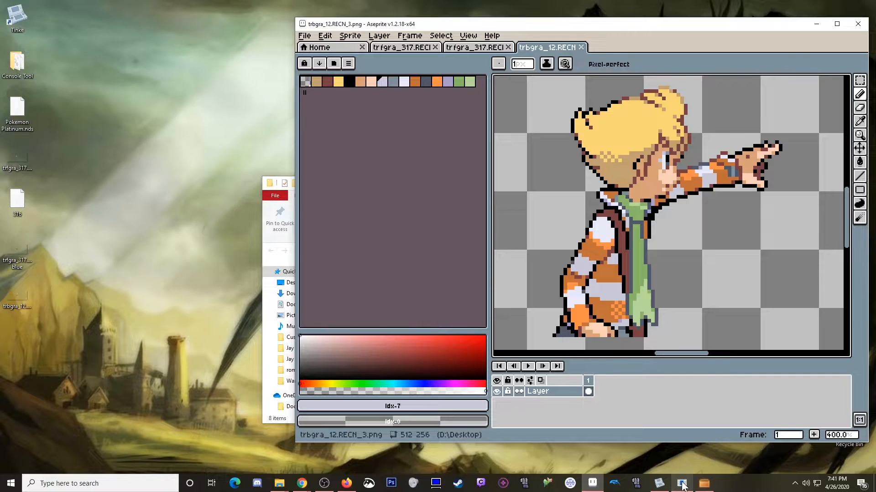
- Close the Gen IV Sprite window and bring Console Tool to the front
{"action": "mouse_move", "coordinate": [682, 486]}
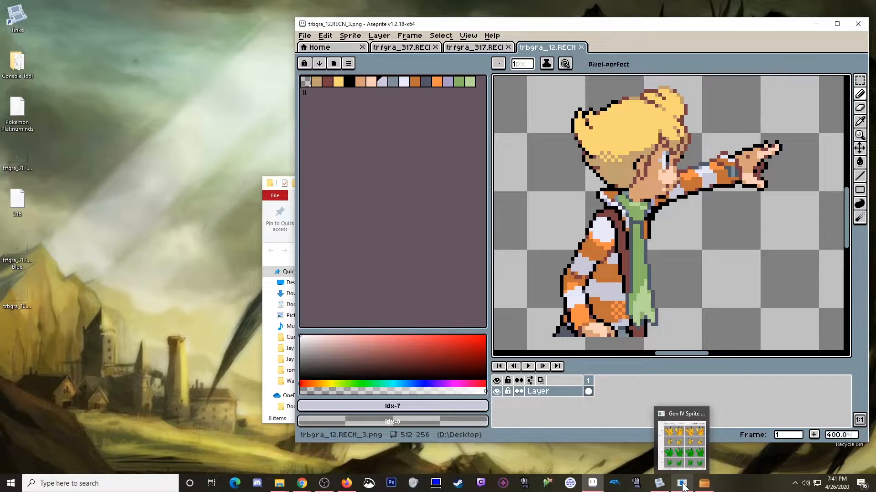
{"action": "left_click", "coordinate": [703, 414]}
{"action": "left_click", "coordinate": [682, 485]}
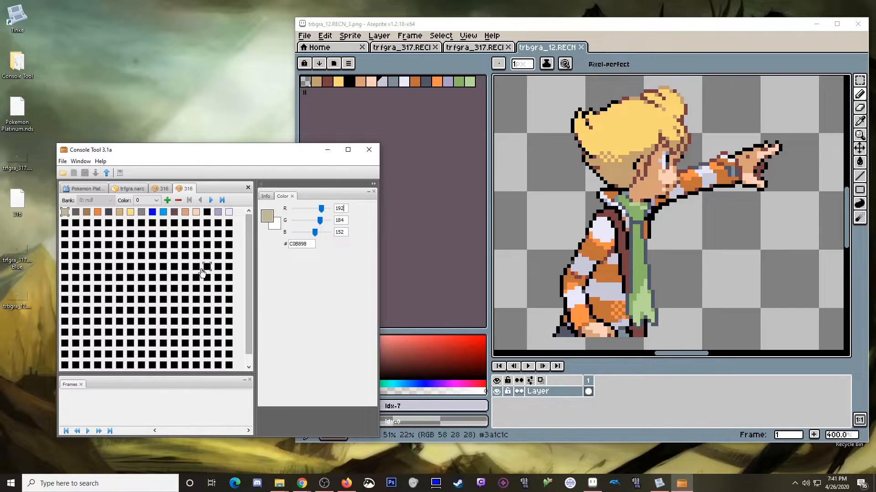
- Close both open 316 palettes and the trfgra.narc archive, leaving only the Pokemon Platinum ROM open
{"action": "left_click", "coordinate": [183, 190]}
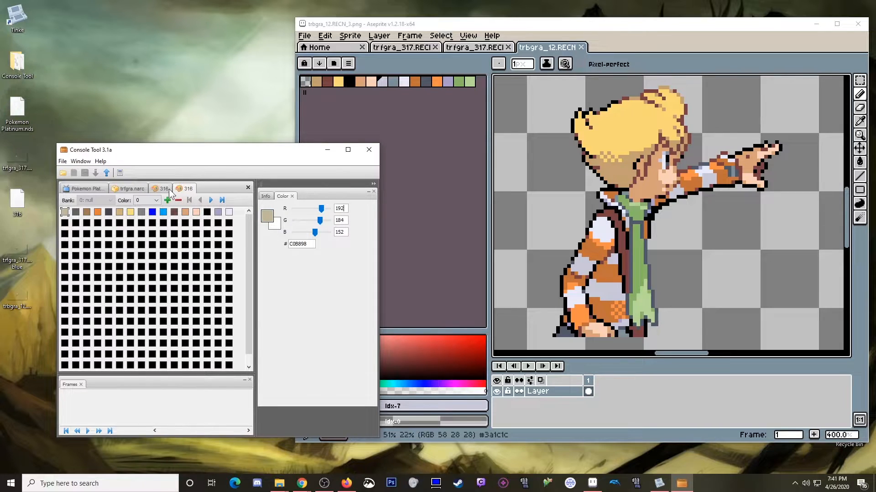
{"action": "left_click", "coordinate": [248, 188]}
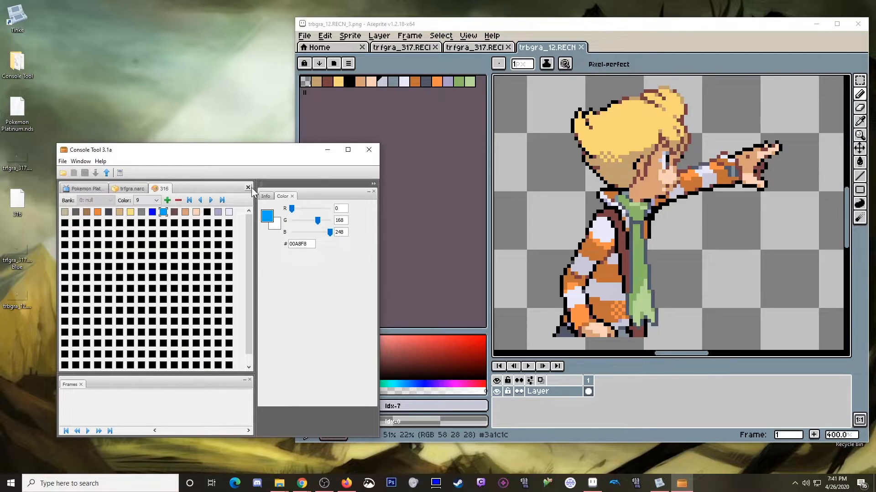
{"action": "left_click", "coordinate": [248, 188]}
{"action": "scroll", "coordinate": [137, 228], "scroll_direction": "up", "scroll_amount": 8}
{"action": "scroll", "coordinate": [146, 242], "scroll_direction": "up", "scroll_amount": 6}
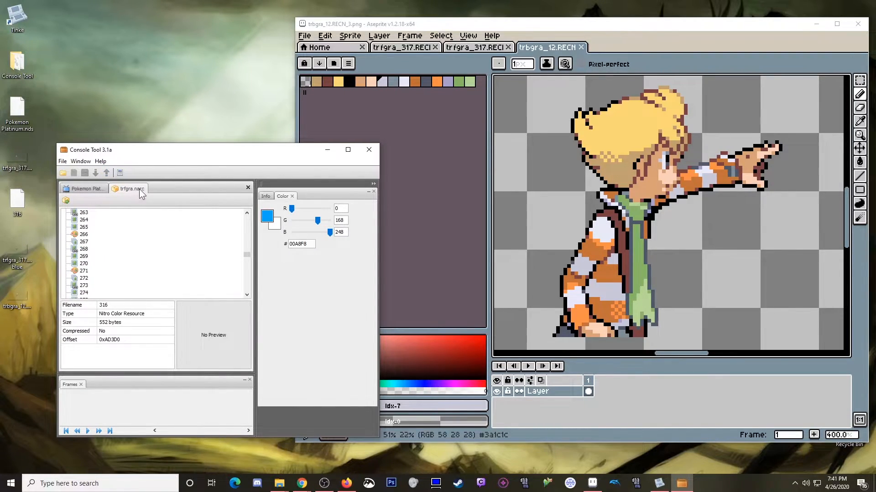
{"action": "left_click", "coordinate": [247, 187]}
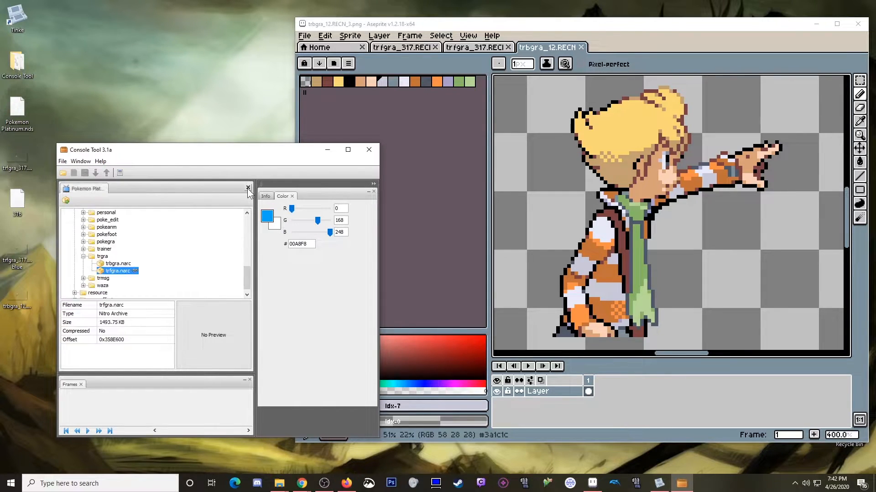
- Open the trbgra.narc archive from the ROM's trgra folder and open its palette file 11
{"action": "left_click", "coordinate": [118, 264]}
{"action": "double_click", "coordinate": [119, 265]}
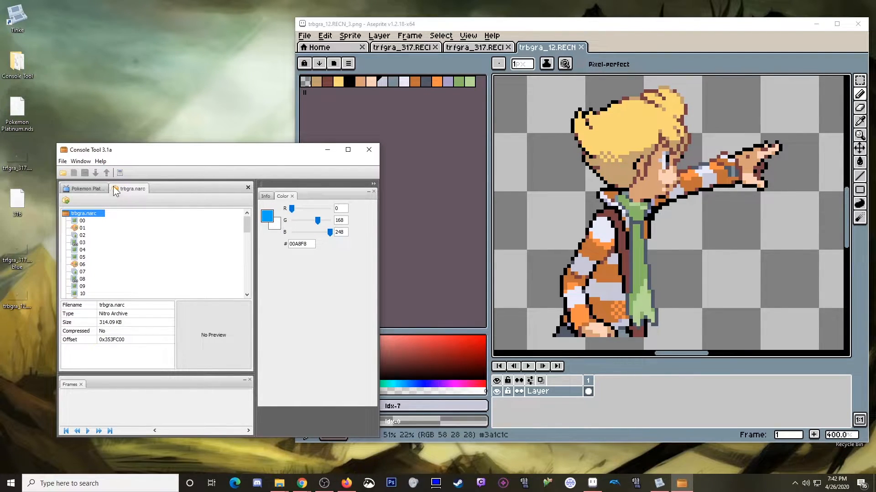
{"action": "scroll", "coordinate": [87, 259], "scroll_direction": "down", "scroll_amount": 1}
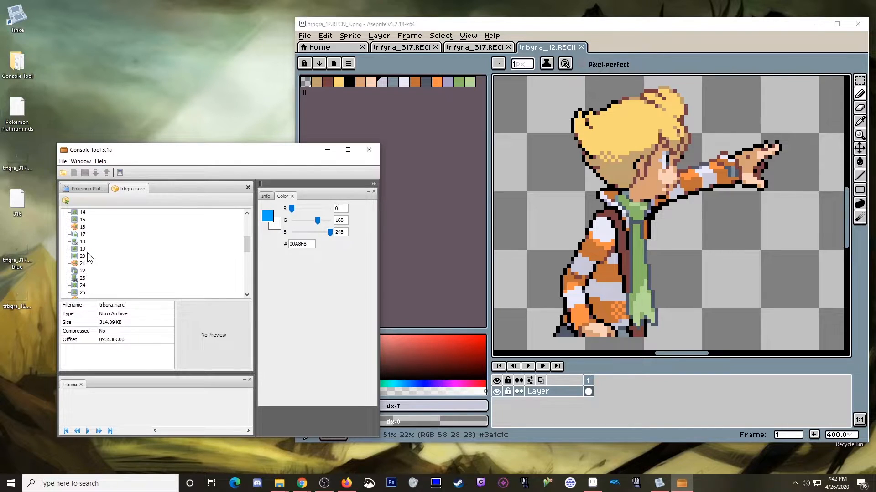
{"action": "double_click", "coordinate": [79, 278]}
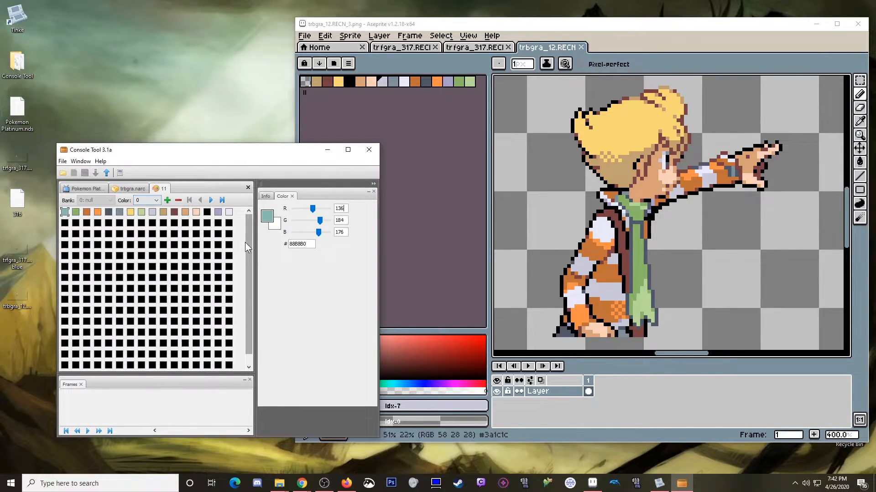
- Check the trbgra_11.RLCN palette in Tinke against palette 11, and minimize Tinke again
{"action": "left_click", "coordinate": [659, 483]}
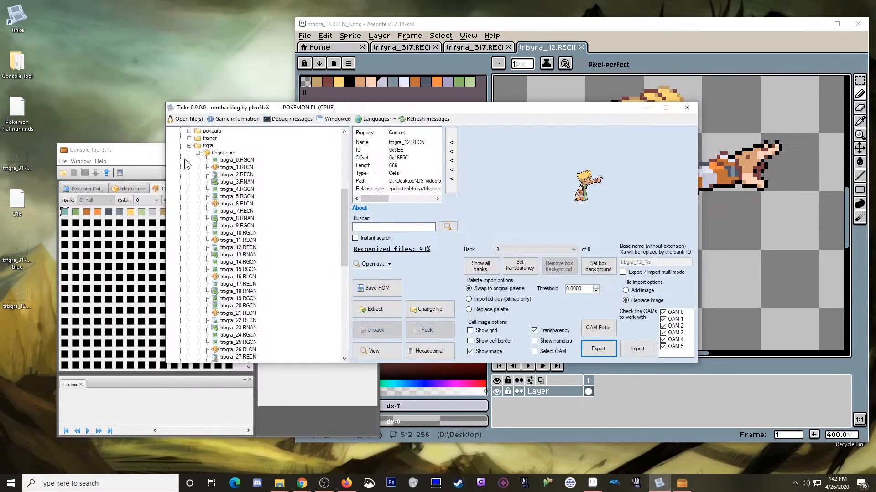
{"action": "left_click", "coordinate": [241, 240]}
{"action": "left_click", "coordinate": [375, 350]}
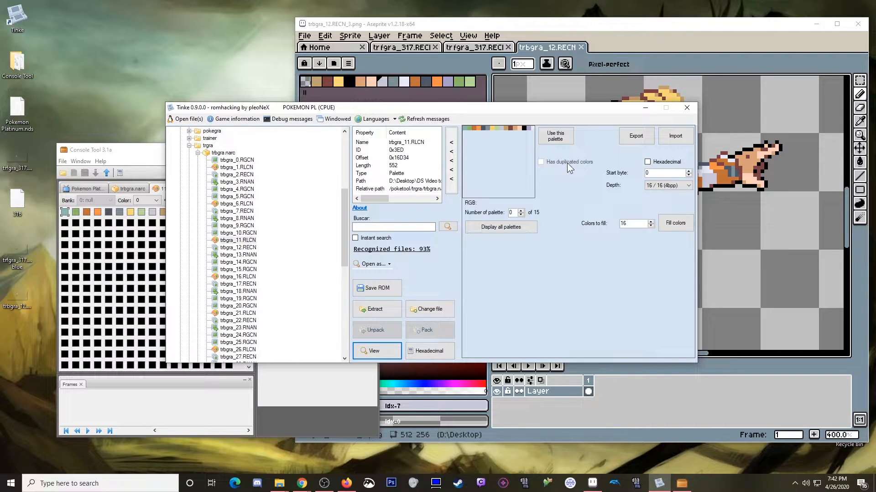
{"action": "left_click", "coordinate": [645, 108]}
- Recolour palette 11's two scarf greens, setting color 1 to RGB 0, 0, 248 and color 7 to RGB 0, 160, 248
{"action": "left_click", "coordinate": [76, 212]}
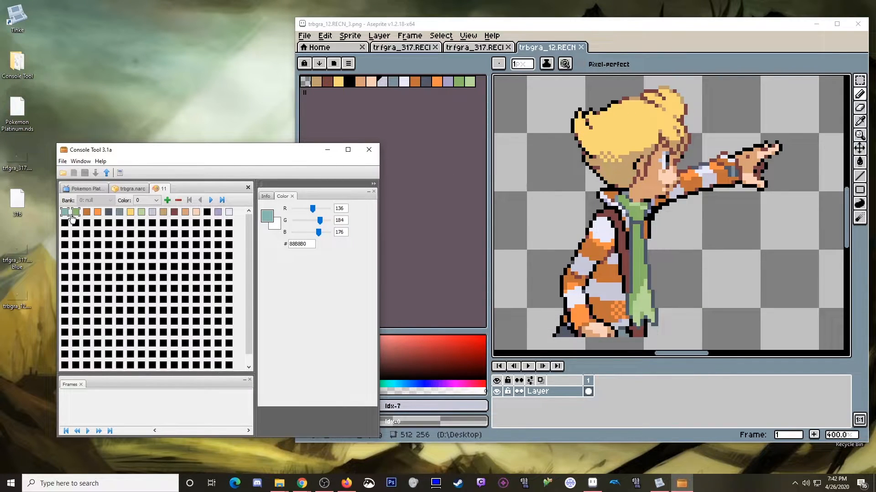
{"action": "left_click_drag", "start_coordinate": [313, 209], "coordinate": [460, 250]}
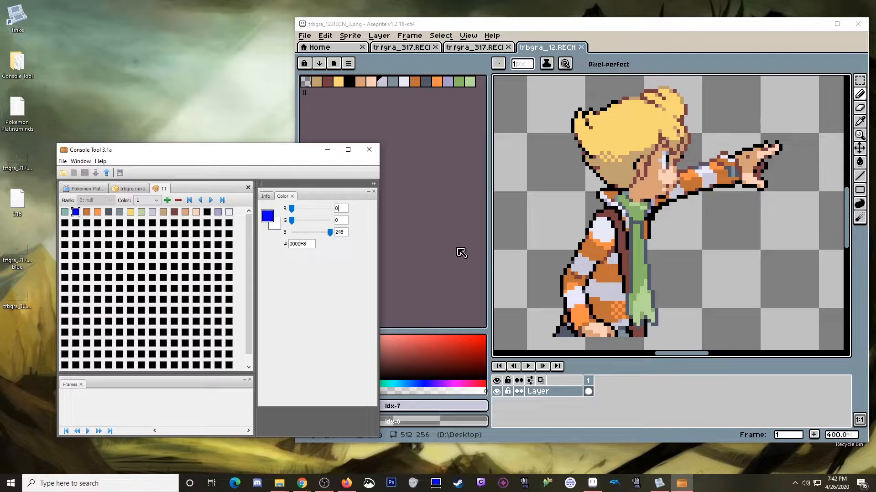
{"action": "left_click", "coordinate": [142, 214]}
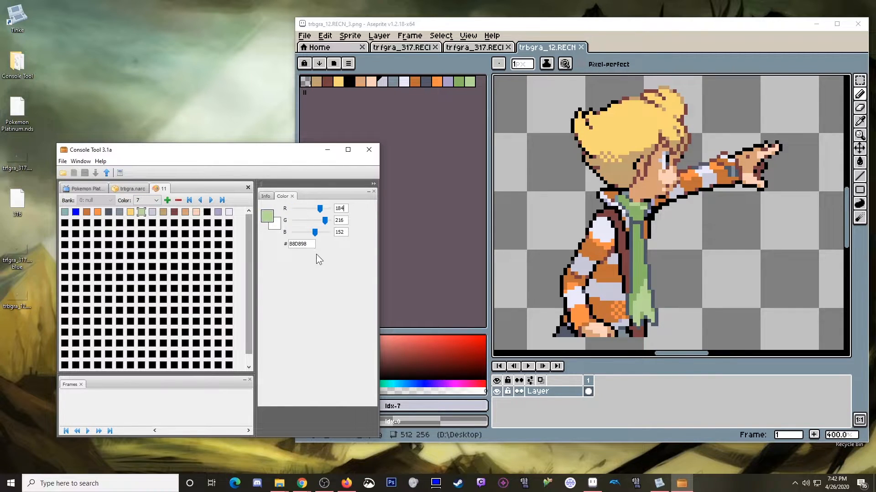
{"action": "mouse_move", "coordinate": [324, 220]}
{"action": "left_mouse_down"}
{"action": "mouse_move", "coordinate": [339, 233]}
{"action": "mouse_move", "coordinate": [315, 223]}
{"action": "left_mouse_up"}
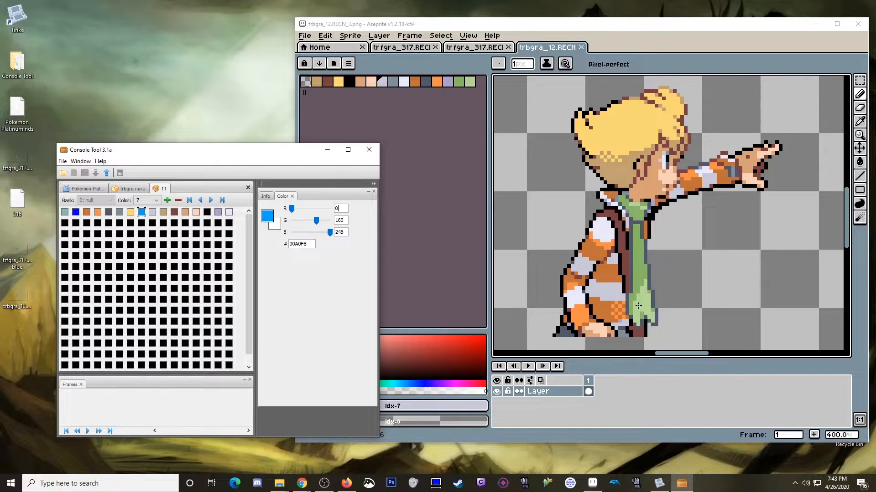
- Compare the palettes of the blue, original and trbgra_12 sprites in Aseprite, and return to Console Tool
{"action": "left_click", "coordinate": [458, 47]}
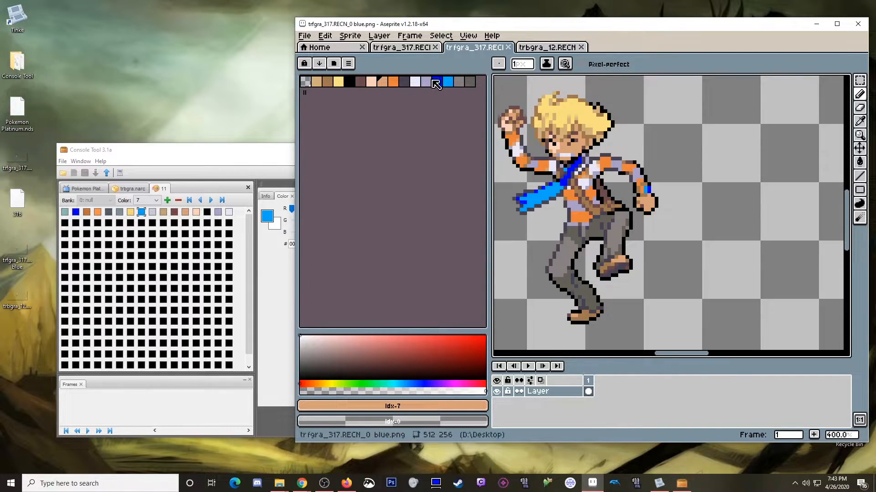
{"action": "left_click", "coordinate": [404, 48]}
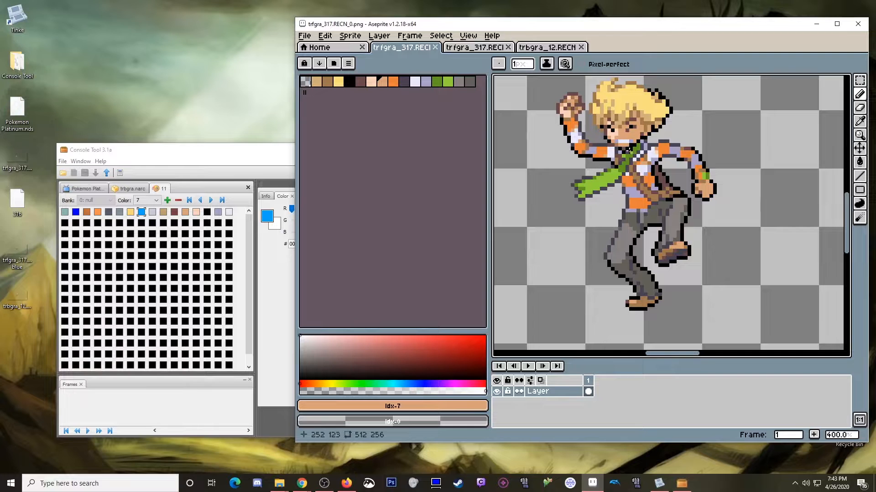
{"action": "left_click", "coordinate": [545, 48]}
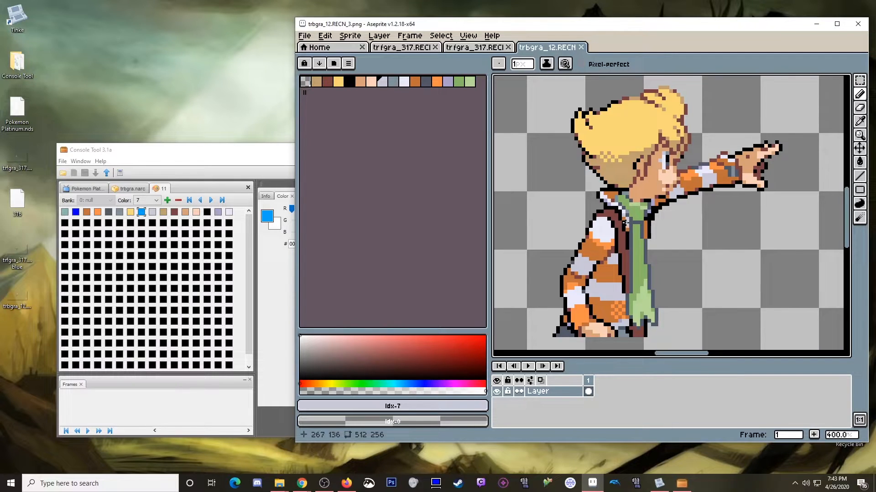
{"action": "left_click", "coordinate": [231, 151]}
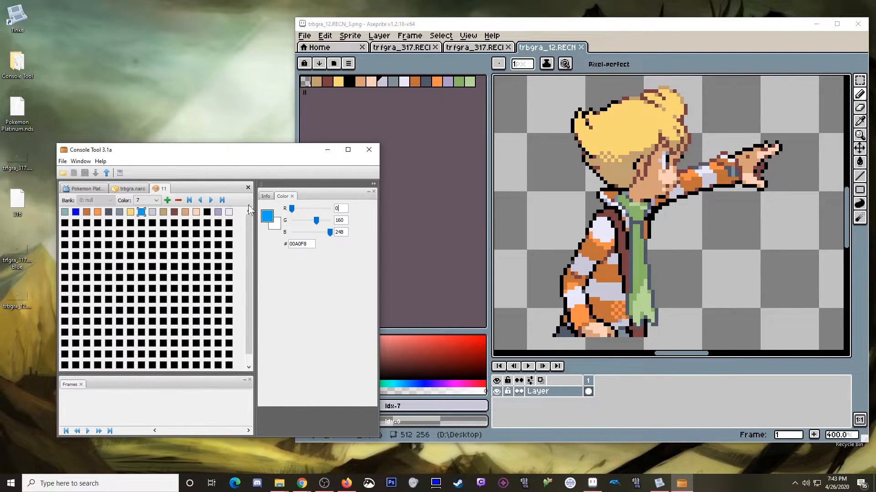
- Export the recoloured palette to the Desktop as a Nitro Color Resource named 11, and minimize Console Tool
{"action": "left_click", "coordinate": [62, 161]}
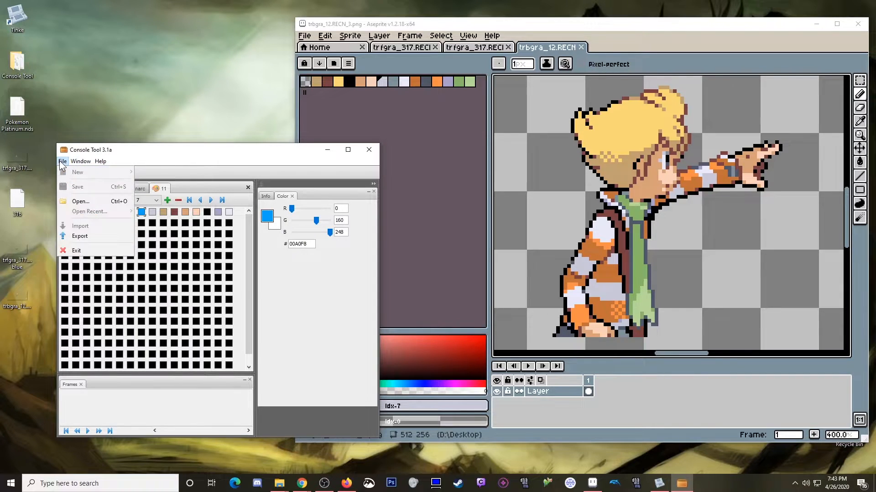
{"action": "left_click", "coordinate": [84, 234]}
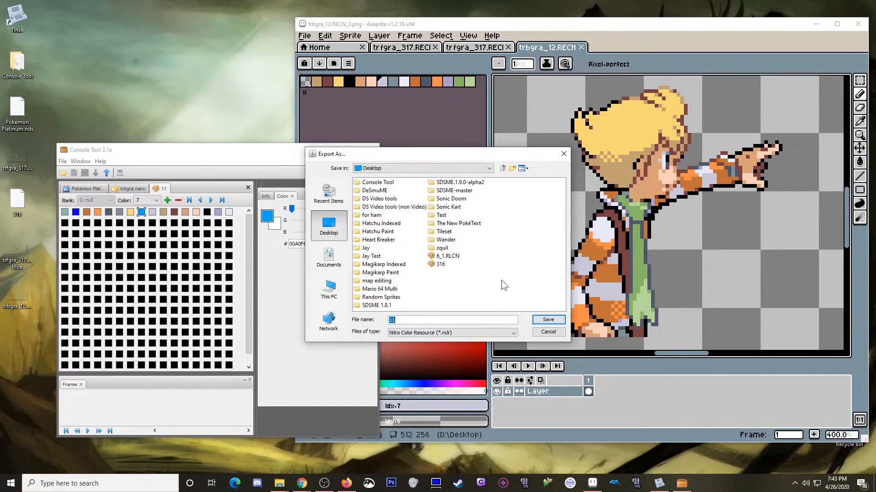
{"action": "left_click", "coordinate": [548, 319]}
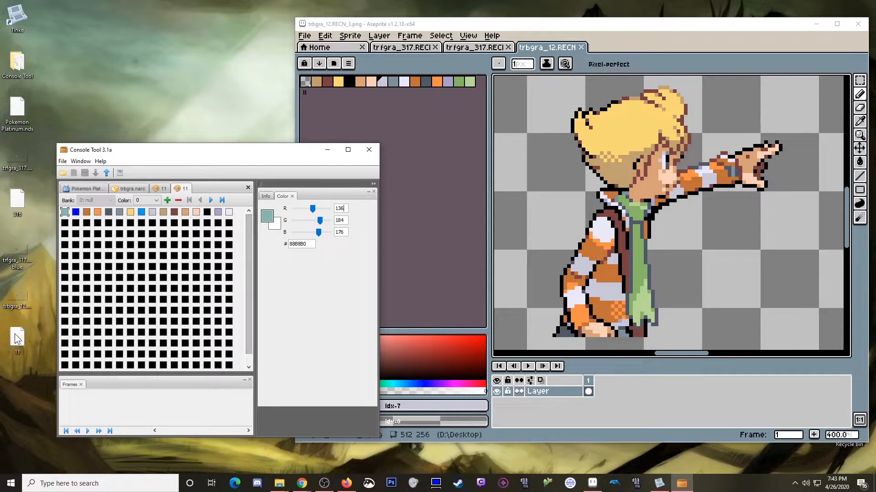
{"action": "left_click", "coordinate": [328, 151]}
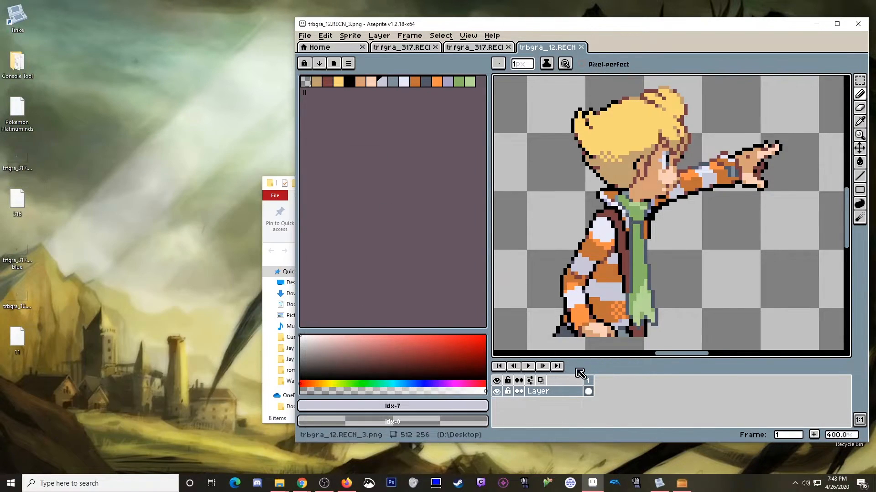
- Switch to Tinke, replace trbgra_11.RLCN with the exported file 11 from the Desktop, and view the replaced palette
{"action": "left_click", "coordinate": [659, 483]}
{"action": "left_click", "coordinate": [241, 241]}
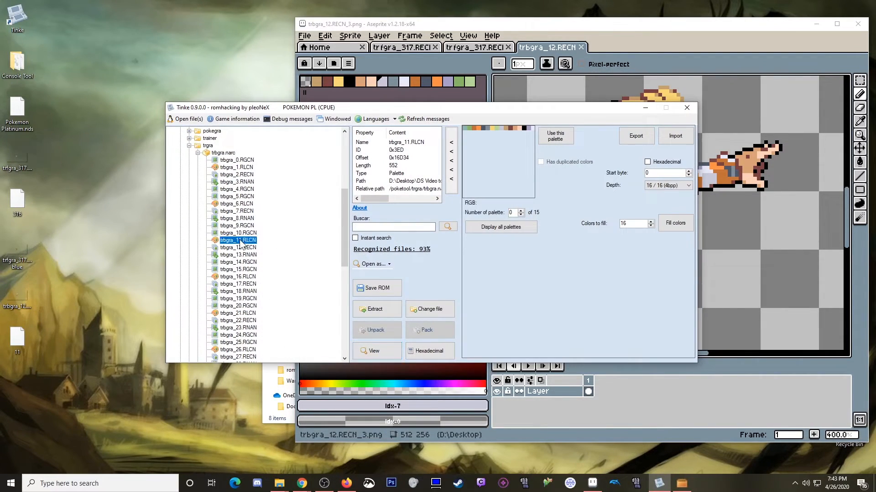
{"action": "left_click", "coordinate": [429, 309]}
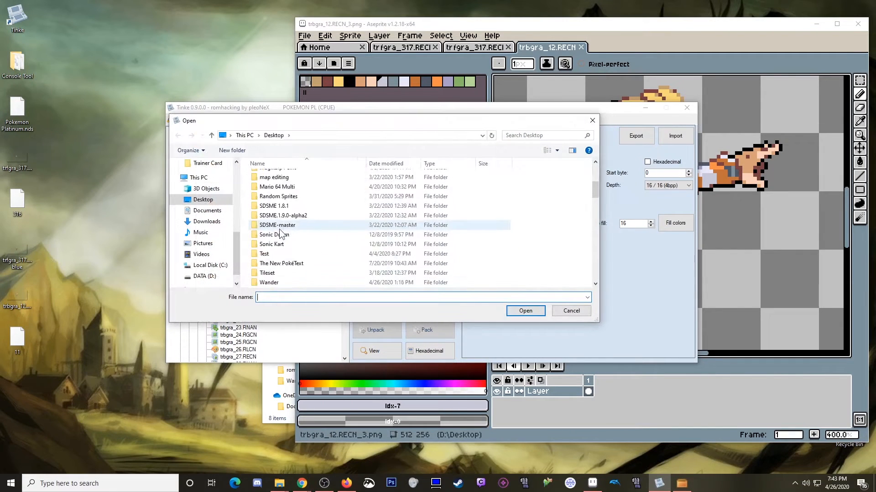
{"action": "scroll", "coordinate": [280, 232], "scroll_direction": "down", "scroll_amount": 5}
{"action": "double_click", "coordinate": [264, 226]}
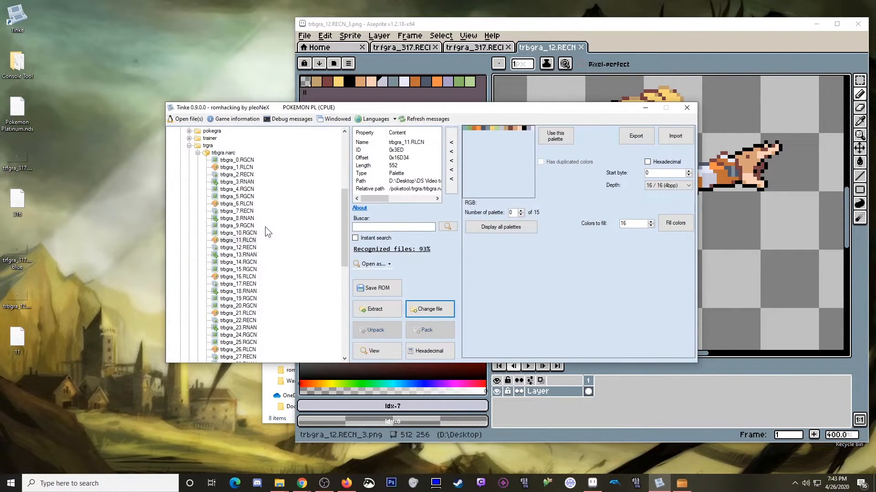
{"action": "left_click", "coordinate": [364, 351]}
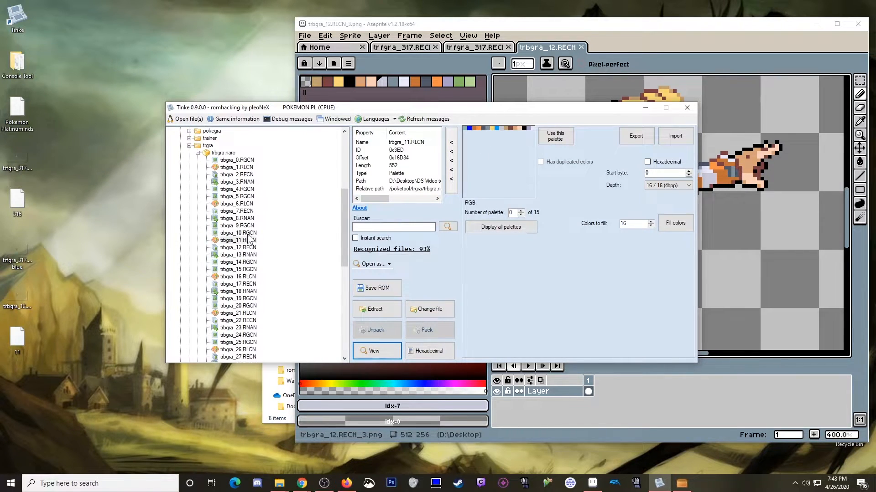
- Load the trbgra_10.RGCN tiles and the trbgra_12.RECN cells, and look through the back sprite's banks
{"action": "left_click", "coordinate": [246, 233]}
{"action": "left_click", "coordinate": [385, 357]}
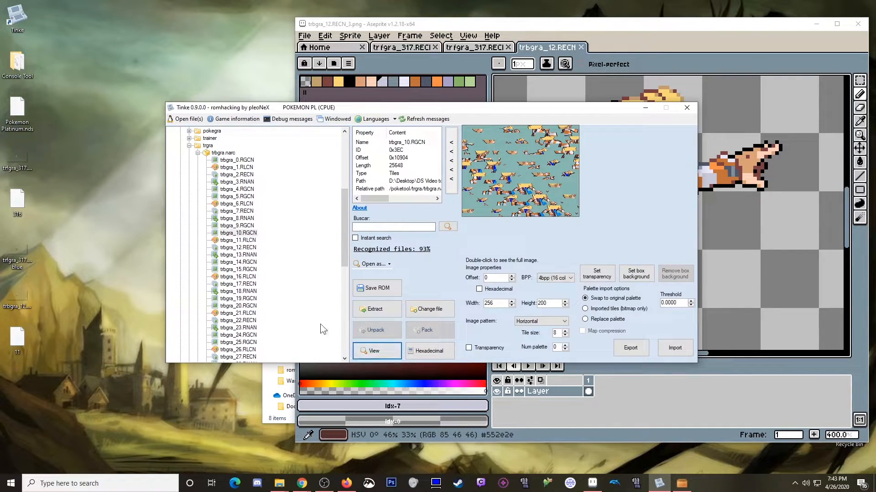
{"action": "left_click", "coordinate": [250, 248]}
{"action": "left_click", "coordinate": [378, 360]}
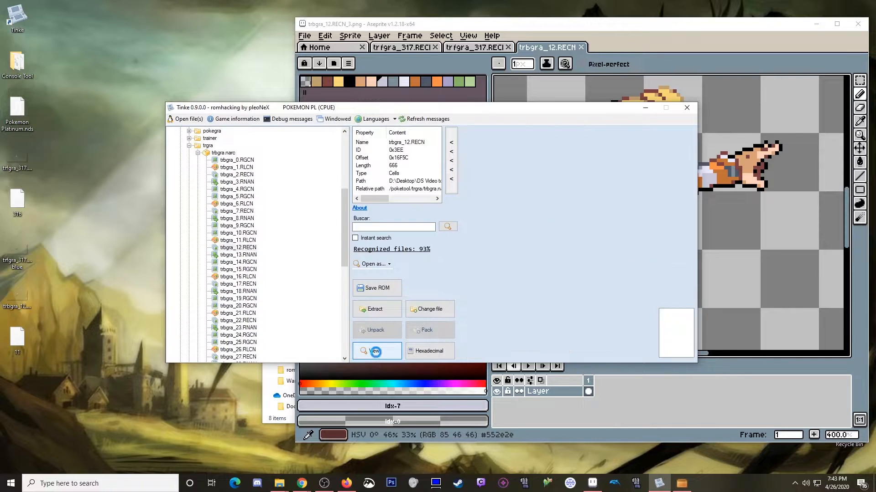
{"action": "scroll", "coordinate": [543, 248], "scroll_direction": "down", "scroll_amount": 5}
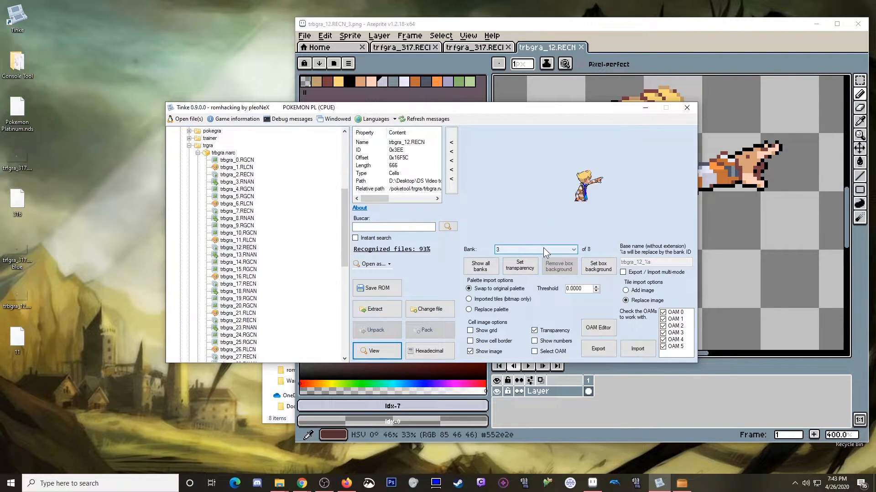
{"action": "scroll", "coordinate": [543, 247], "scroll_direction": "down", "scroll_amount": 2}
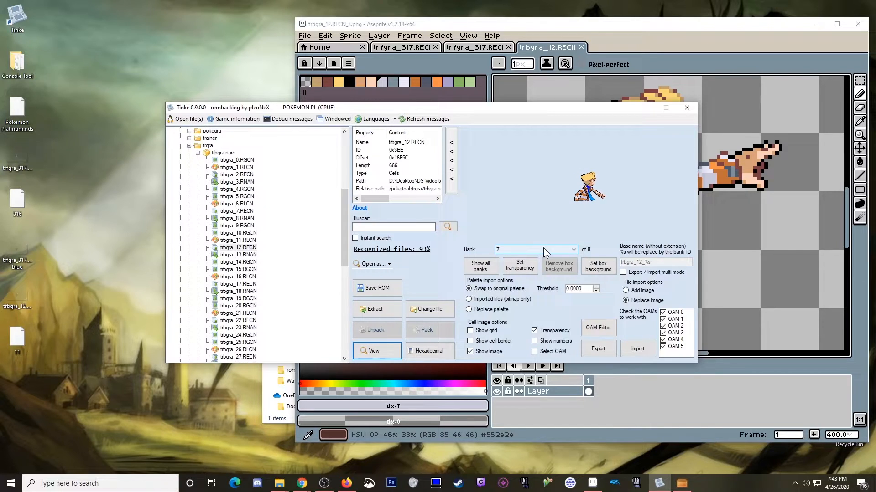
{"action": "scroll", "coordinate": [542, 250], "scroll_direction": "up", "scroll_amount": 7}
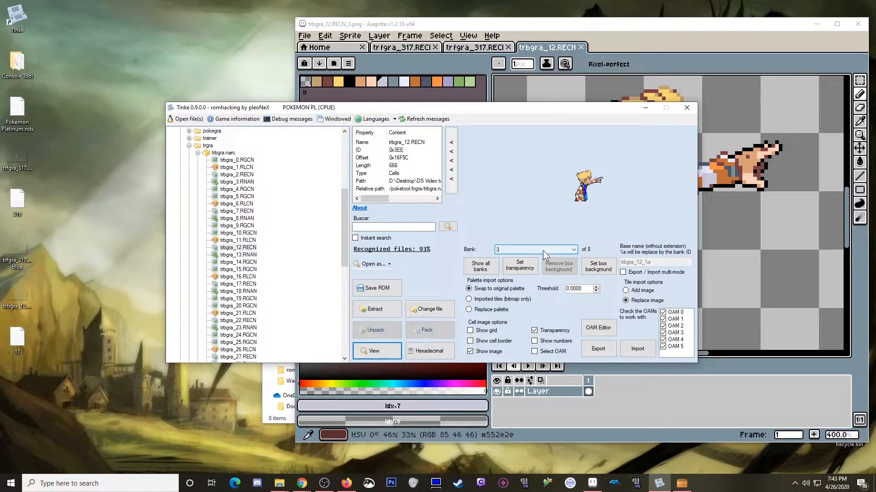
- Export bank 4 of trbgra_12.RECN to the Desktop as a PNG named "trbgra_12.RECN_4 blue"
{"action": "scroll", "coordinate": [543, 250], "scroll_direction": "down", "scroll_amount": 5}
{"action": "scroll", "coordinate": [543, 250], "scroll_direction": "up", "scroll_amount": 1}
{"action": "left_click", "coordinate": [597, 349]}
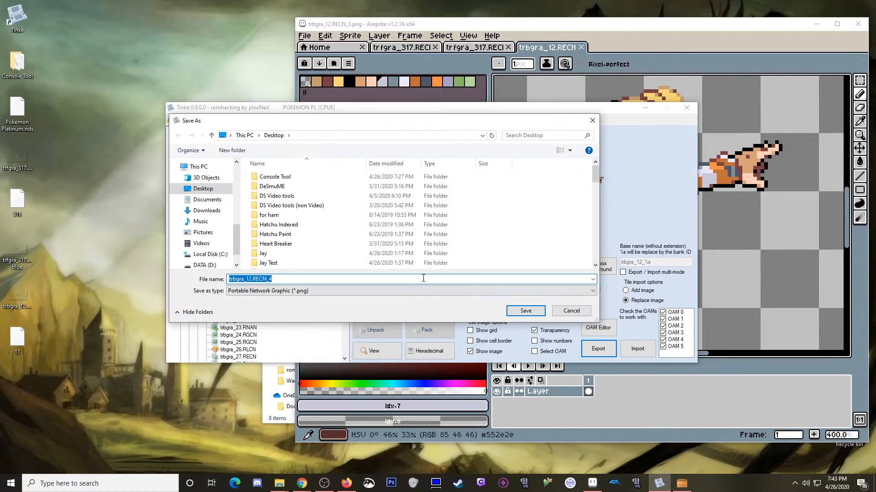
{"action": "left_click", "coordinate": [309, 277]}
{"action": "type", "text": "blu"}
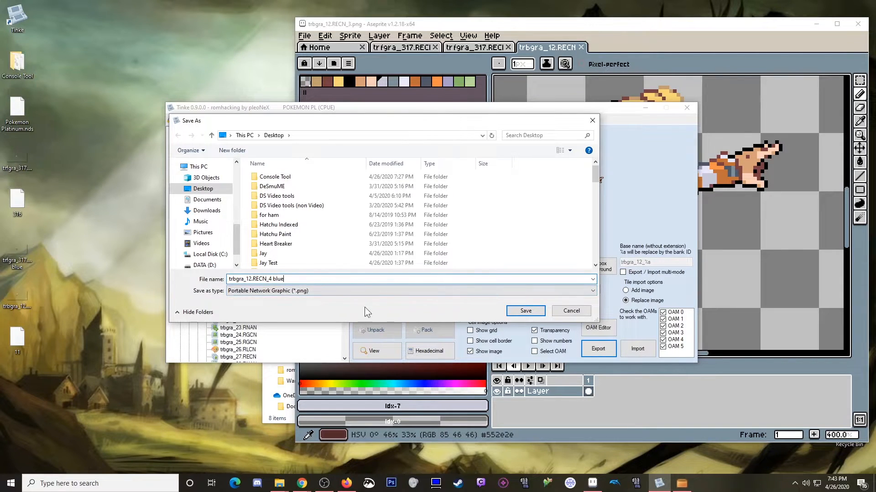
{"action": "type", "text": "e"}
{"action": "left_click", "coordinate": [524, 311]}
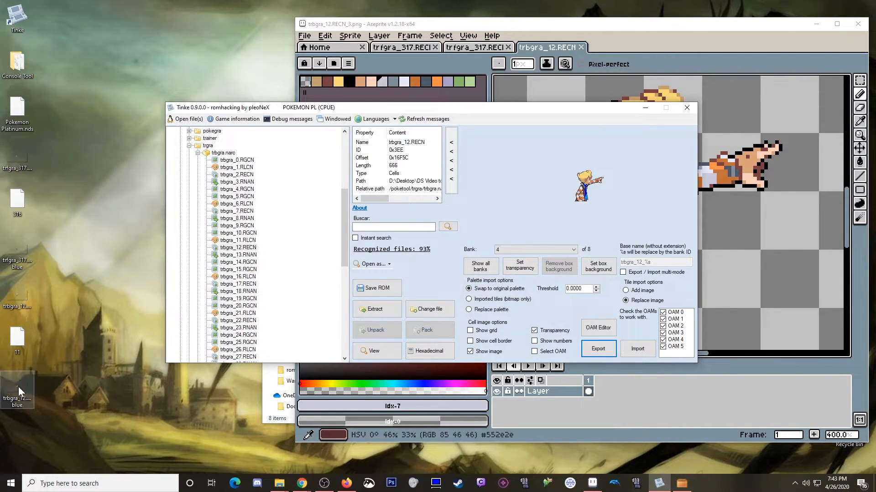
- Open the exported blue back sprite in Aseprite and examine its scarf and the scarf's outline up close
{"action": "left_click_drag", "start_coordinate": [667, 80], "coordinate": [615, 51]}
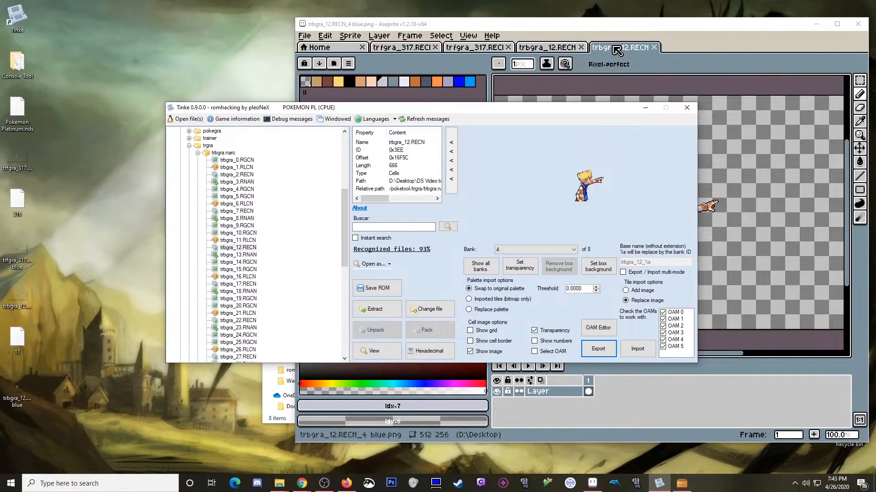
{"action": "left_click", "coordinate": [735, 51]}
{"action": "scroll", "coordinate": [686, 209], "scroll_direction": "up", "scroll_amount": 6}
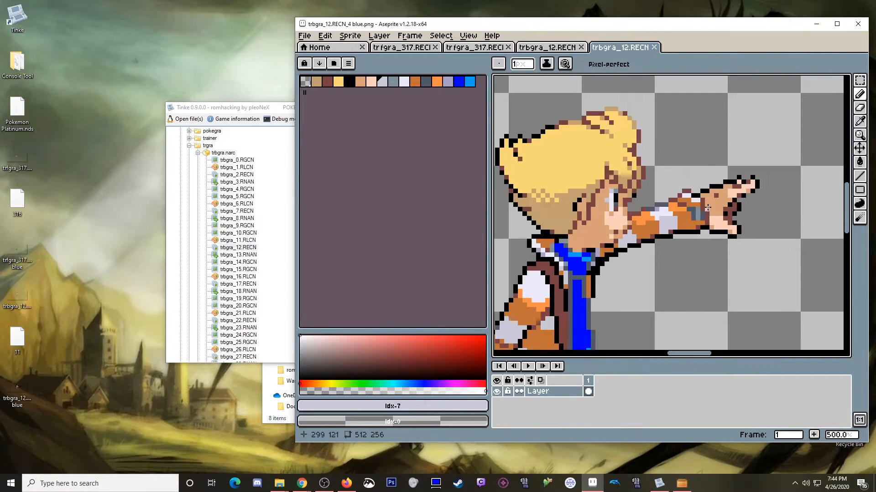
{"action": "scroll", "coordinate": [687, 210], "scroll_direction": "down", "scroll_amount": 4}
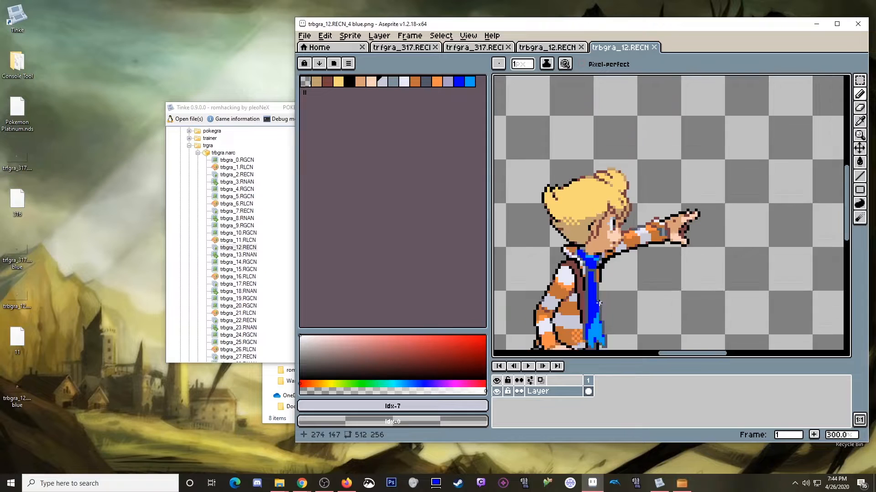
{"action": "scroll", "coordinate": [592, 333], "scroll_direction": "up", "scroll_amount": 3}
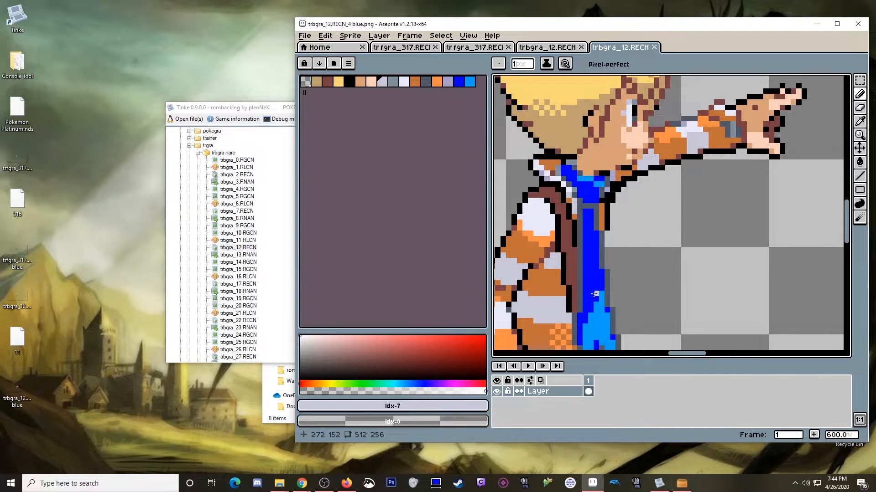
{"action": "scroll", "coordinate": [588, 255], "scroll_direction": "up", "scroll_amount": 4}
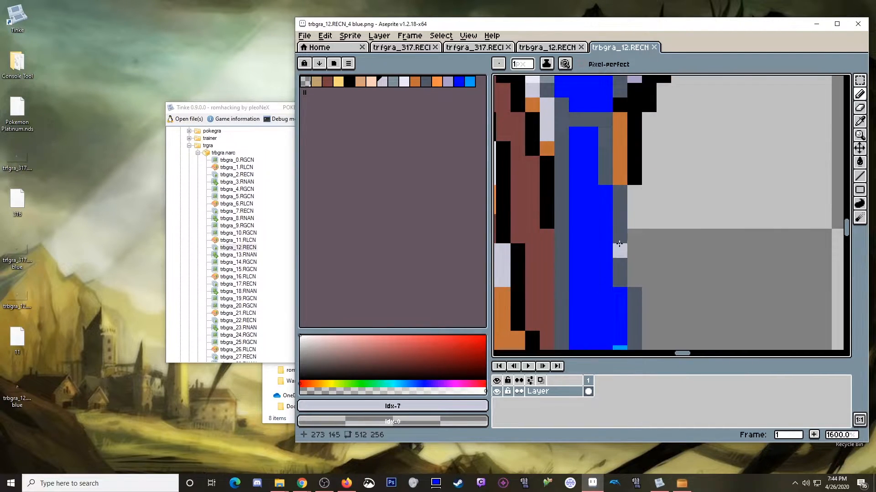
{"action": "scroll", "coordinate": [619, 244], "scroll_direction": "down", "scroll_amount": 3}
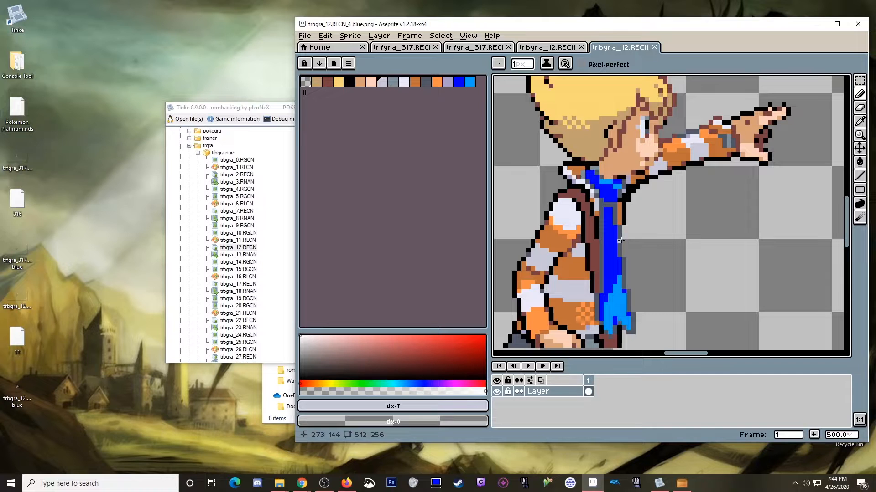
{"action": "scroll", "coordinate": [614, 237], "scroll_direction": "down", "scroll_amount": 2}
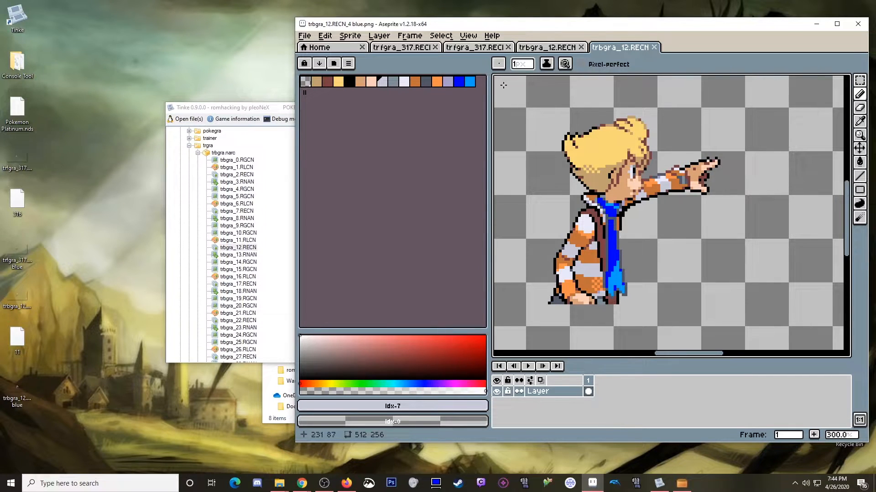
- Compare the blue back sprite with the original green back sprite and the blue trfgra_317 front sprite
{"action": "left_click", "coordinate": [538, 45]}
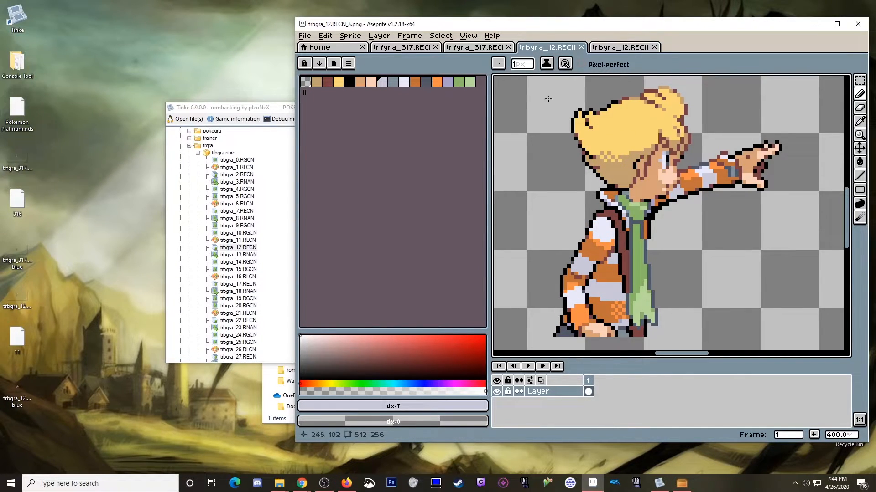
{"action": "left_click", "coordinate": [488, 47]}
{"action": "scroll", "coordinate": [542, 188], "scroll_direction": "up", "scroll_amount": 3}
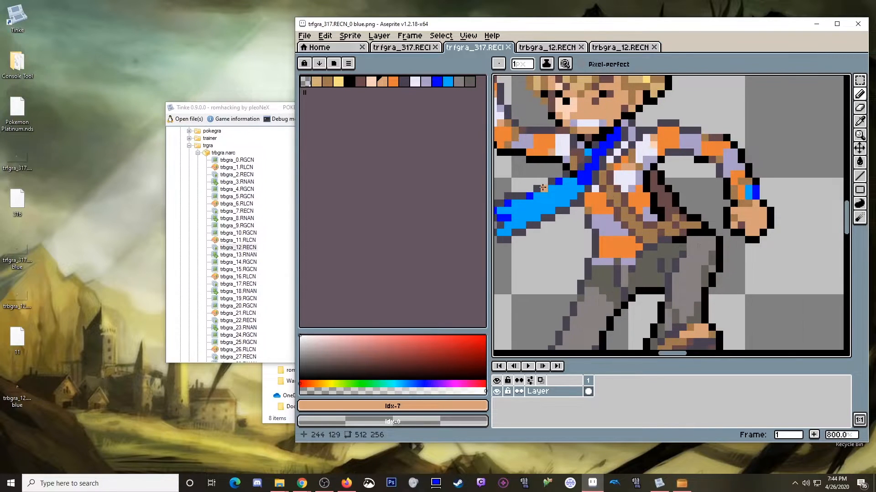
{"action": "scroll", "coordinate": [574, 172], "scroll_direction": "up", "scroll_amount": 2}
{"action": "scroll", "coordinate": [579, 173], "scroll_direction": "down", "scroll_amount": 3}
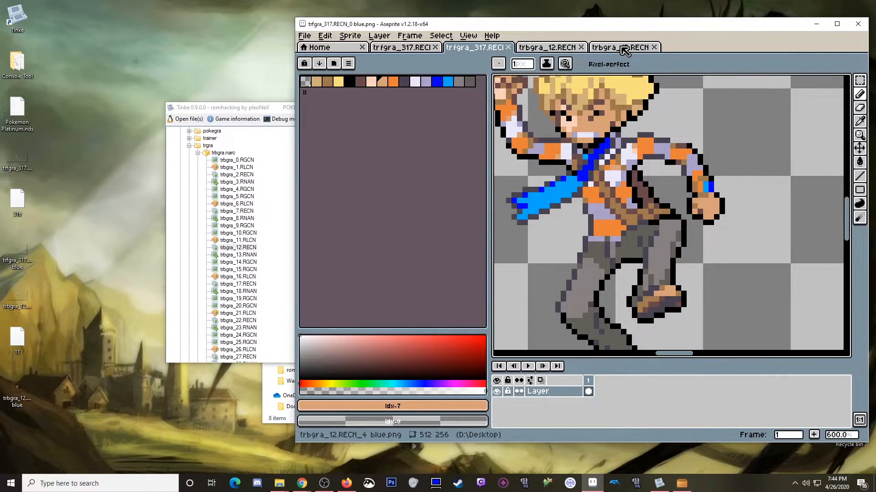
{"action": "left_click", "coordinate": [623, 47]}
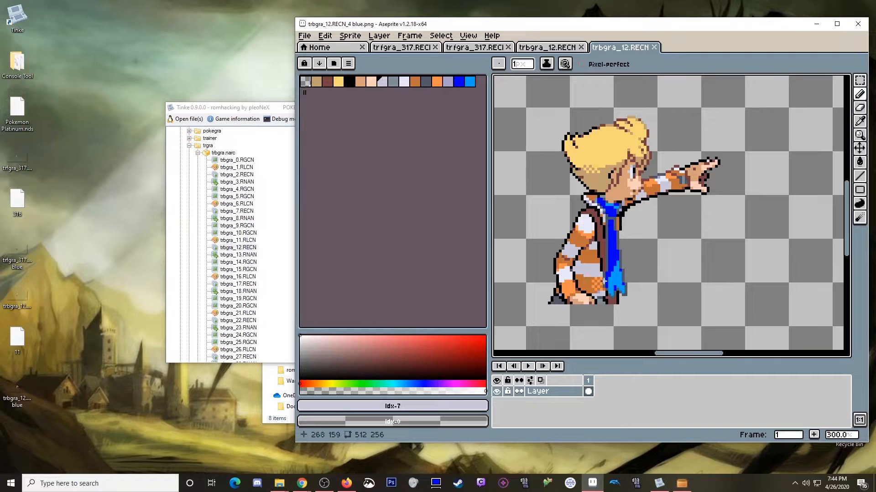
- Sample the scarf's outline and the two grey areas at the waist with the Eyedropper to compare their colours
{"action": "scroll", "coordinate": [604, 281], "scroll_direction": "up", "scroll_amount": 7}
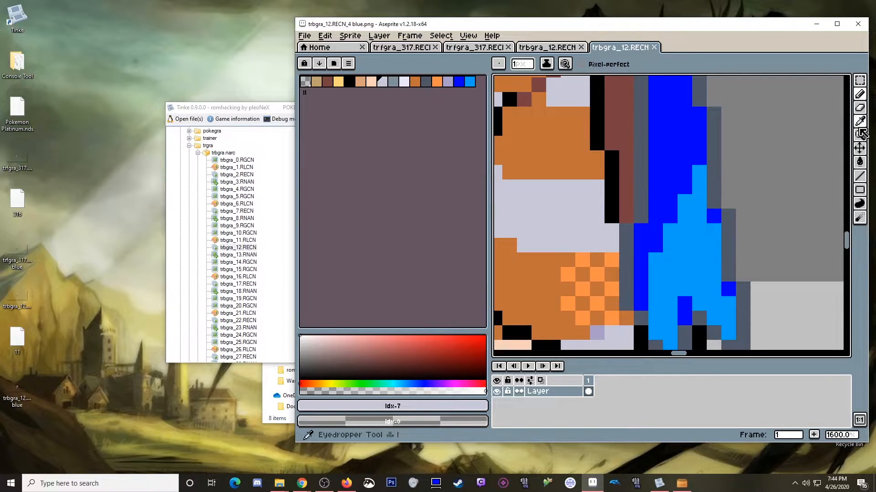
{"action": "left_click", "coordinate": [859, 125]}
{"action": "left_click", "coordinate": [644, 147]}
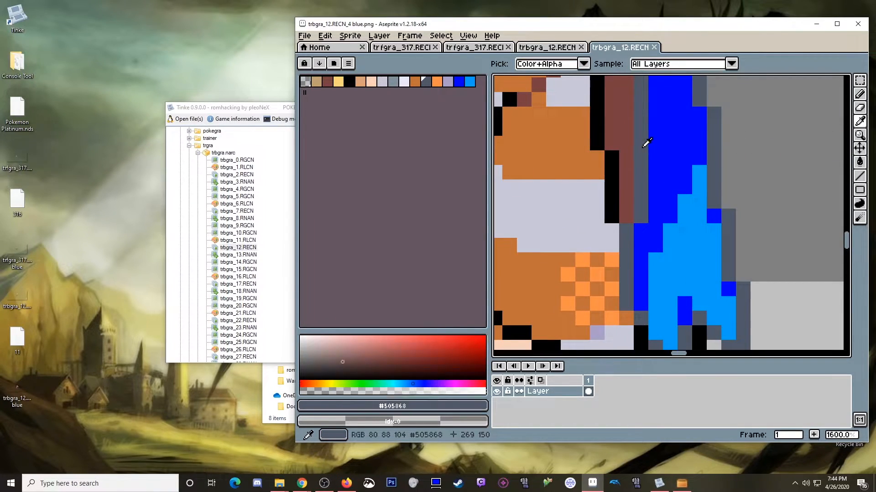
{"action": "scroll", "coordinate": [640, 152], "scroll_direction": "down", "scroll_amount": 4}
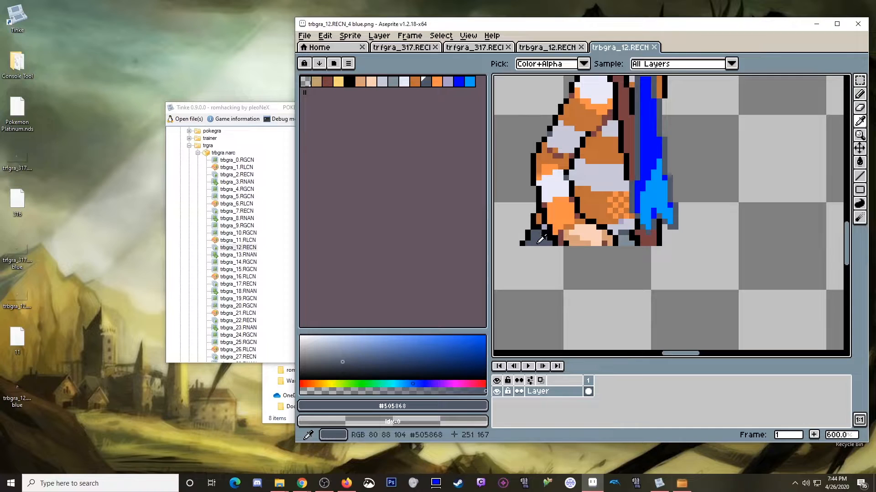
{"action": "left_click", "coordinate": [626, 239]}
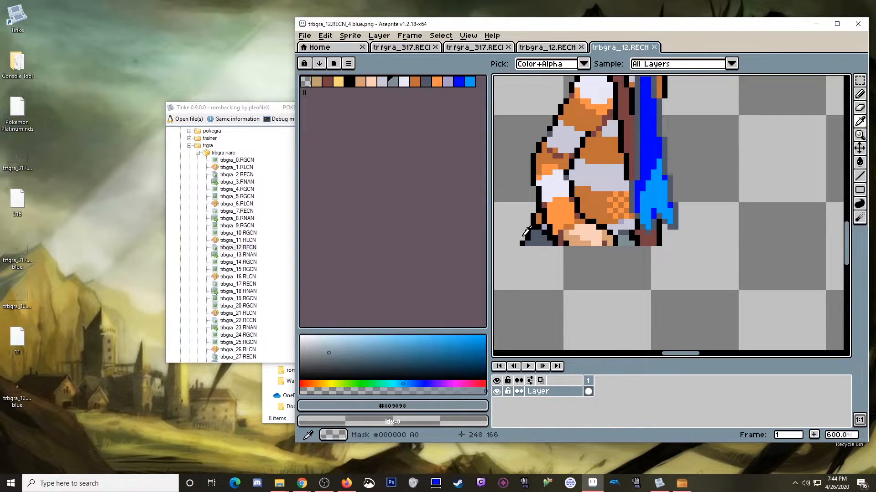
{"action": "left_click", "coordinate": [538, 237]}
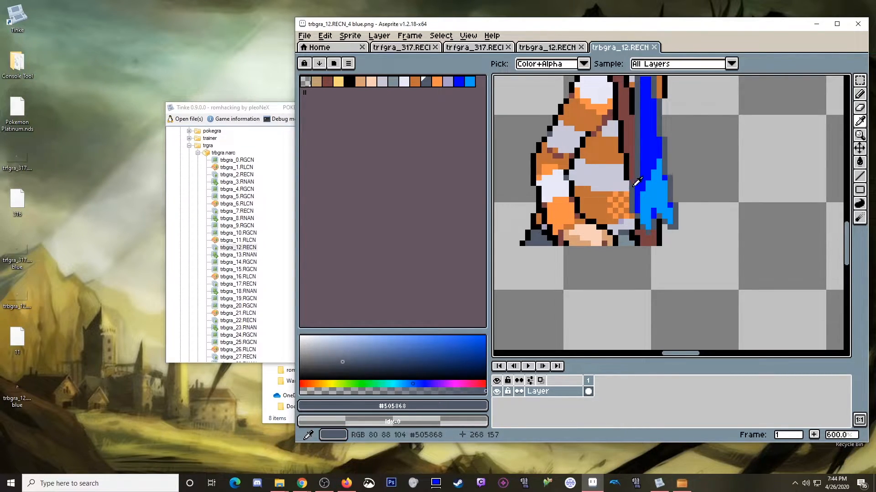
{"action": "scroll", "coordinate": [637, 182], "scroll_direction": "down", "scroll_amount": 3}
{"action": "scroll", "coordinate": [645, 164], "scroll_direction": "up", "scroll_amount": 2}
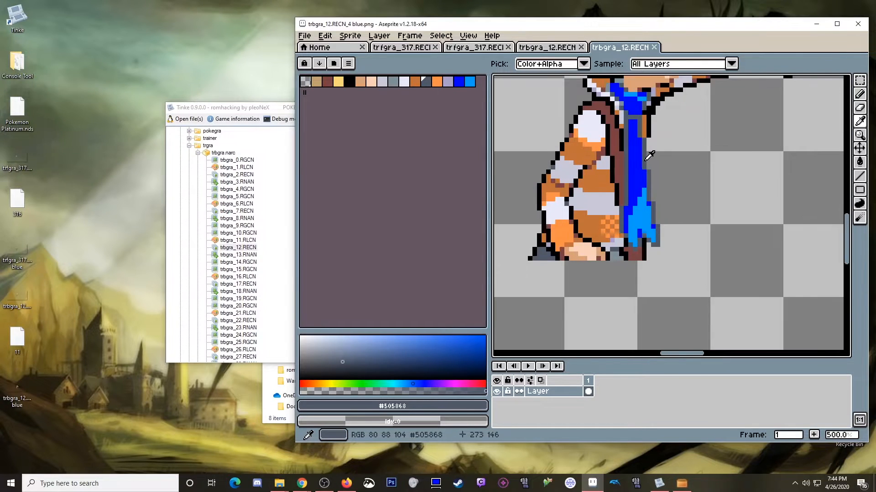
{"action": "scroll", "coordinate": [649, 153], "scroll_direction": "down", "scroll_amount": 4}
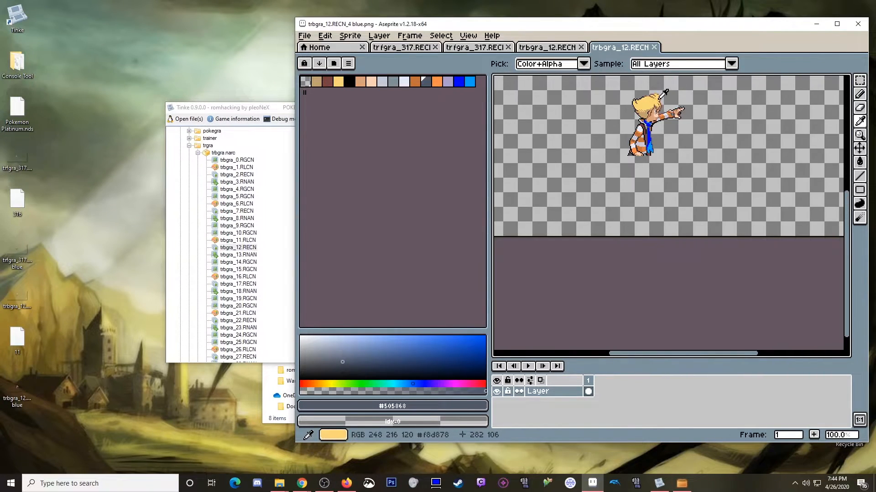
{"action": "scroll", "coordinate": [662, 95], "scroll_direction": "up", "scroll_amount": 4}
{"action": "scroll", "coordinate": [642, 82], "scroll_direction": "down", "scroll_amount": 4}
{"action": "scroll", "coordinate": [645, 81], "scroll_direction": "up", "scroll_amount": 5}
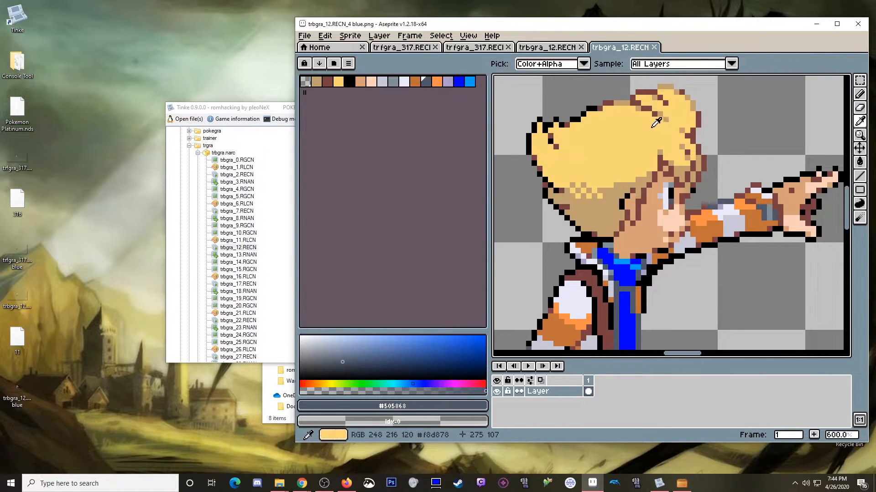
- Sample the brown hair outline with the Eyedropper and examine where the same colour recurs on the face and hand
{"action": "left_click", "coordinate": [656, 115]}
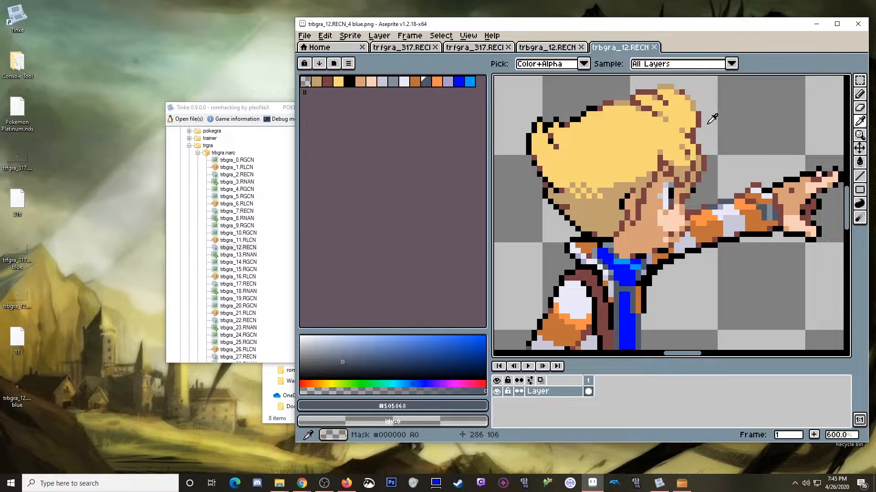
{"action": "scroll", "coordinate": [706, 117], "scroll_direction": "up", "scroll_amount": 3}
{"action": "scroll", "coordinate": [706, 117], "scroll_direction": "up", "scroll_amount": 1}
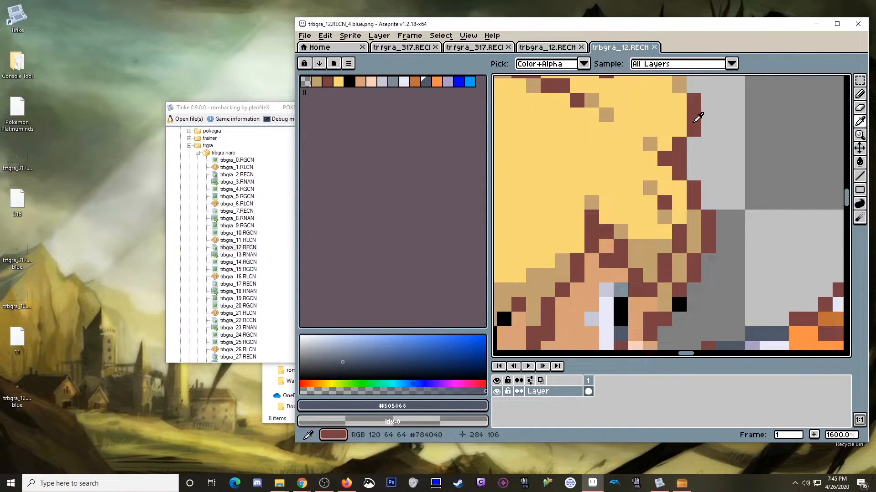
{"action": "left_click", "coordinate": [698, 117]}
{"action": "scroll", "coordinate": [730, 137], "scroll_direction": "down", "scroll_amount": 3}
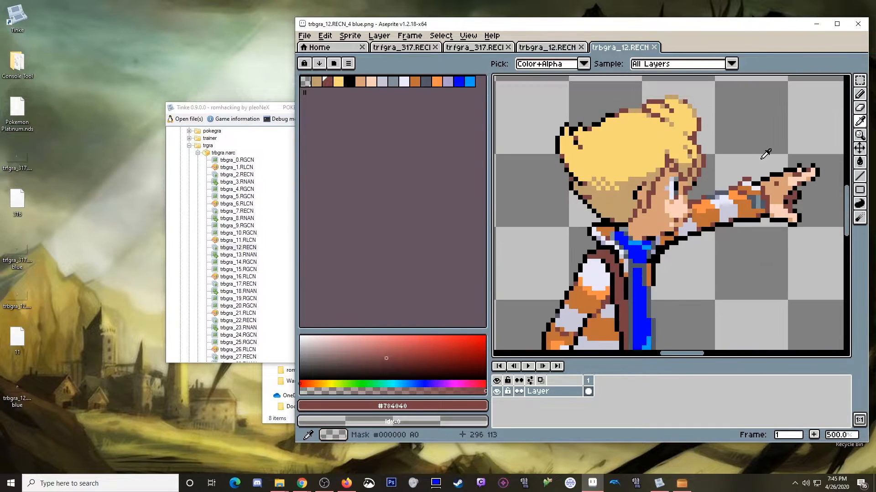
{"action": "scroll", "coordinate": [809, 162], "scroll_direction": "up", "scroll_amount": 3}
{"action": "scroll", "coordinate": [809, 203], "scroll_direction": "up", "scroll_amount": 2}
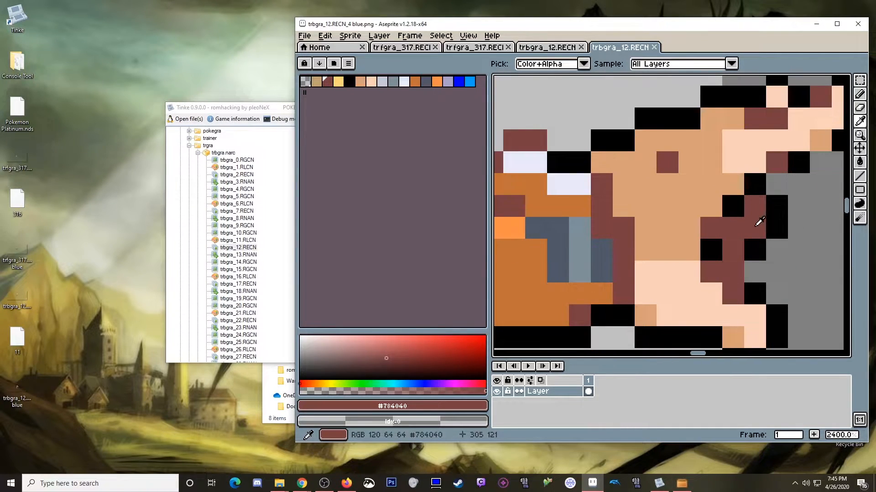
{"action": "scroll", "coordinate": [757, 221], "scroll_direction": "down", "scroll_amount": 4}
{"action": "scroll", "coordinate": [710, 179], "scroll_direction": "up", "scroll_amount": 2}
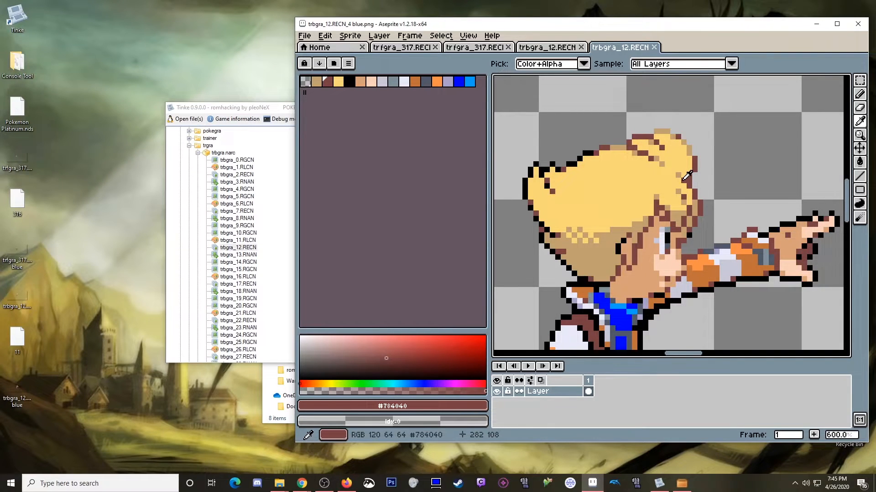
{"action": "scroll", "coordinate": [686, 224], "scroll_direction": "down", "scroll_amount": 6}
{"action": "scroll", "coordinate": [686, 244], "scroll_direction": "up", "scroll_amount": 3}
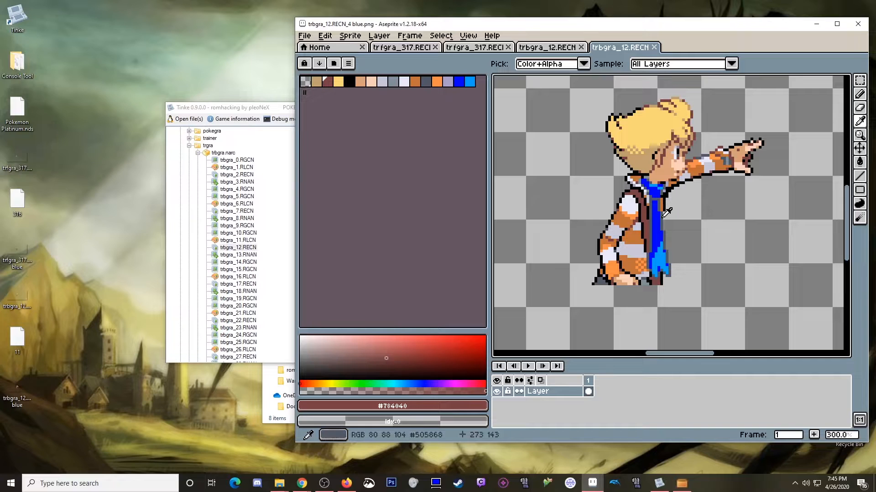
- Switch to Tinke and look through the banks of trbgra_12.RECN up to bank 5
{"action": "left_click", "coordinate": [266, 104]}
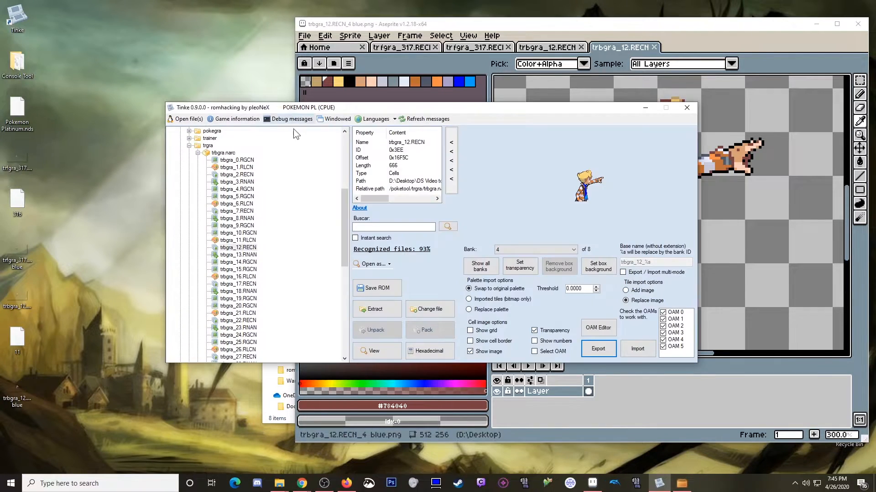
{"action": "scroll", "coordinate": [537, 248], "scroll_direction": "up", "scroll_amount": 4}
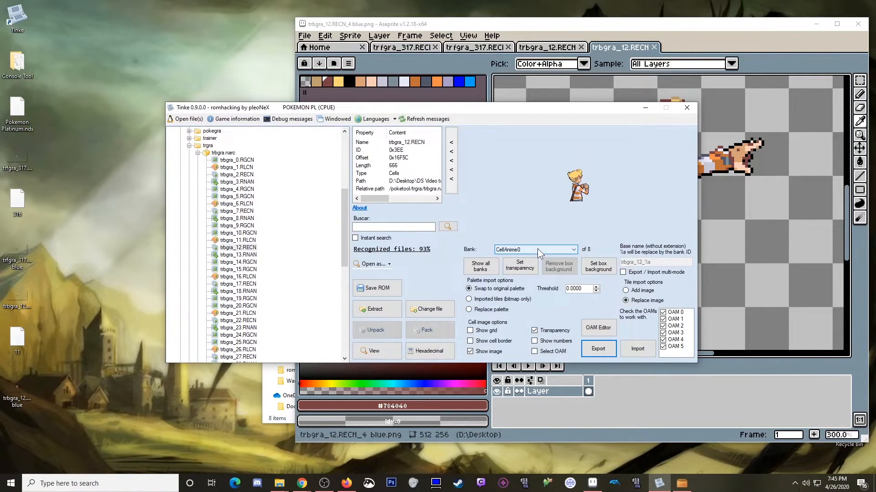
{"action": "scroll", "coordinate": [537, 248], "scroll_direction": "down", "scroll_amount": 5}
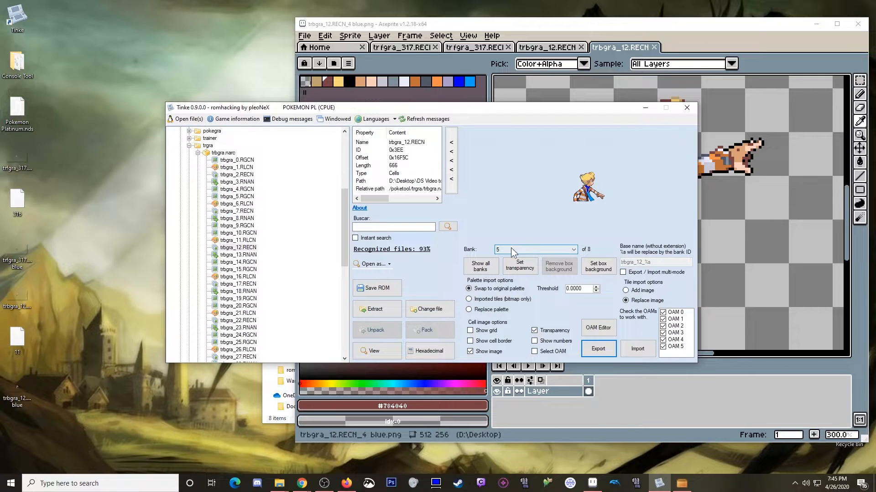
- In Console Tool, change palette colour 4, the dark grey outline, to dark blue with RGB 0, 0, 120
{"action": "left_click", "coordinate": [663, 486]}
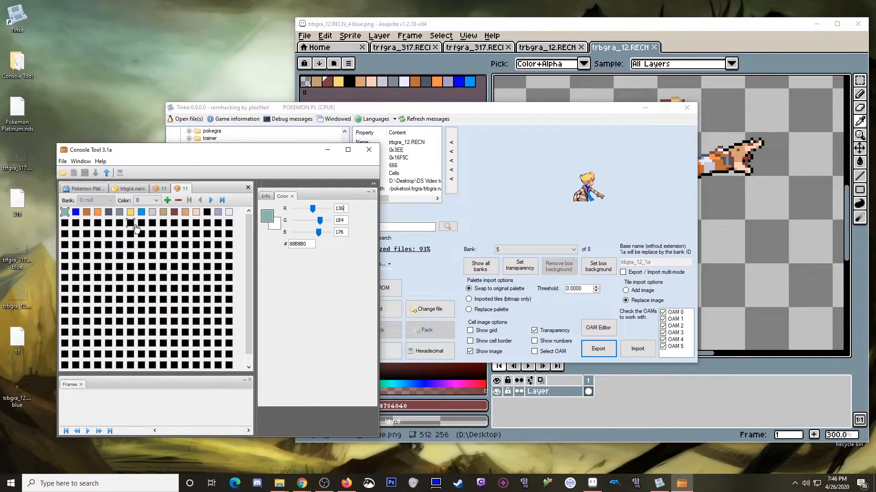
{"action": "left_click", "coordinate": [109, 214]}
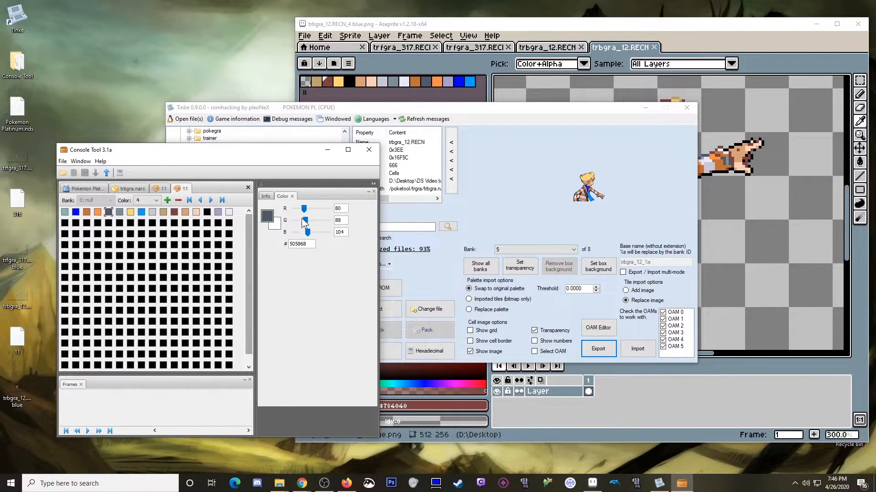
{"action": "left_click_drag", "start_coordinate": [303, 208], "coordinate": [311, 232]}
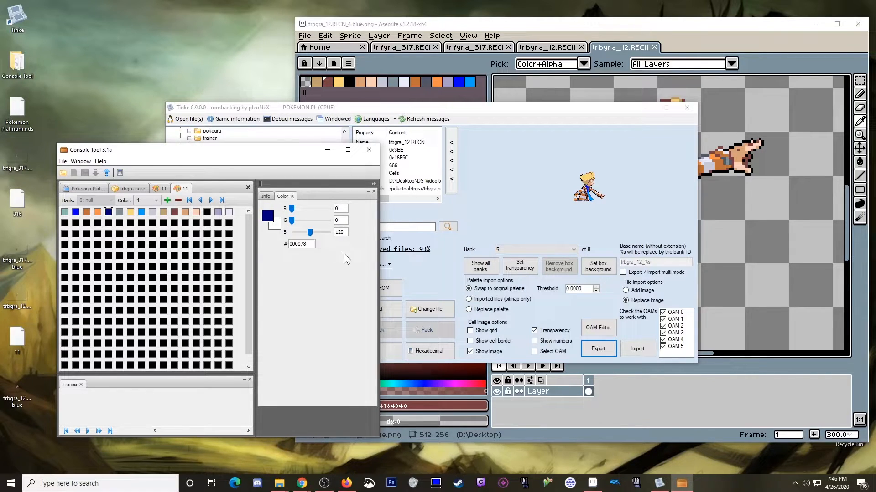
- Export the edited palette to the Desktop, overwriting the existing file 11
{"action": "left_click", "coordinate": [106, 173]}
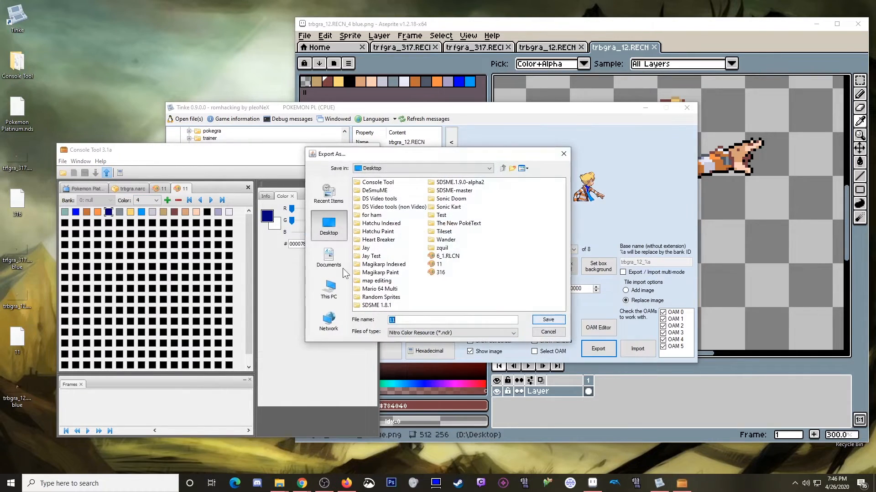
{"action": "left_click", "coordinate": [438, 264]}
{"action": "key", "text": "Return"}
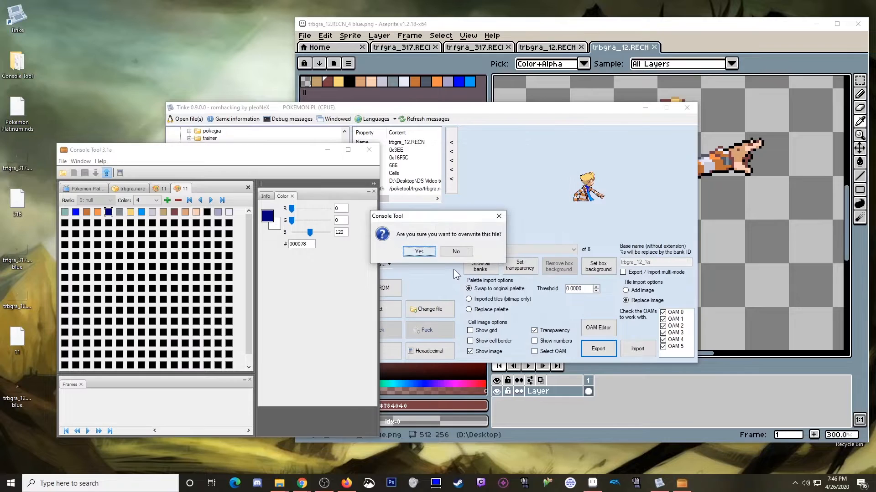
{"action": "left_click", "coordinate": [419, 252]}
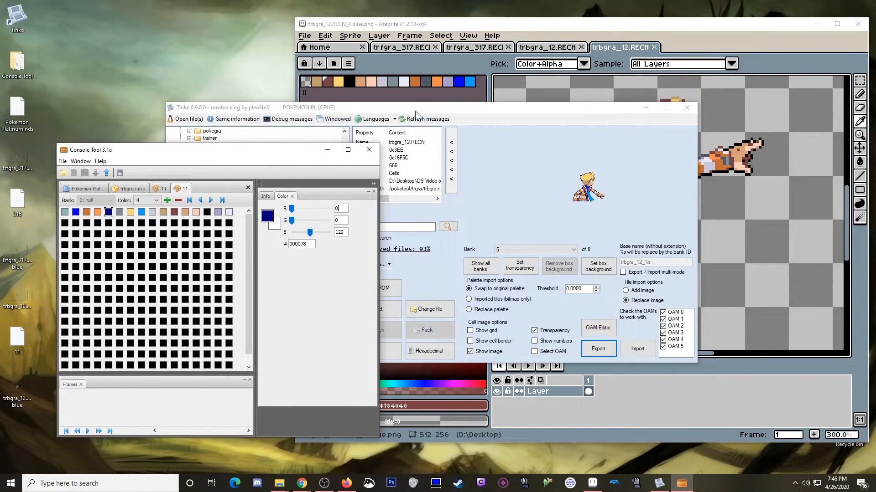
- In Tinke, replace trbgra_11.RLCN with the edited palette file 11 from the Desktop
{"action": "left_click", "coordinate": [449, 110]}
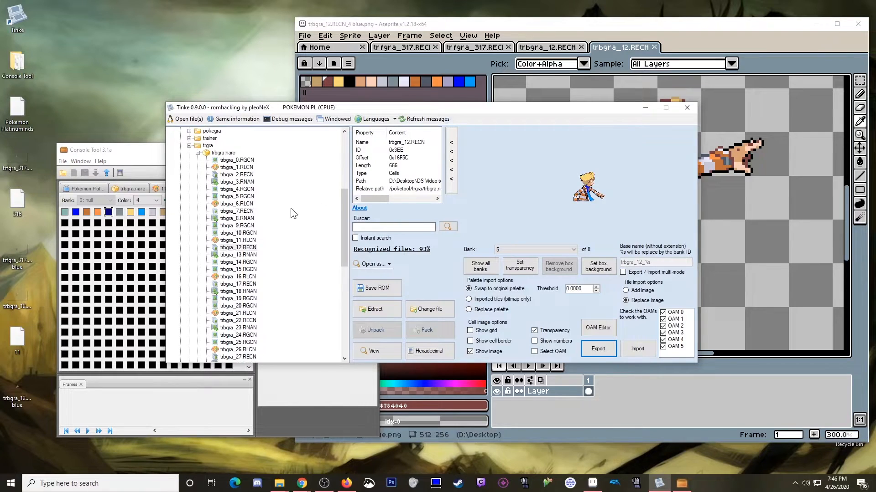
{"action": "left_click", "coordinate": [243, 240]}
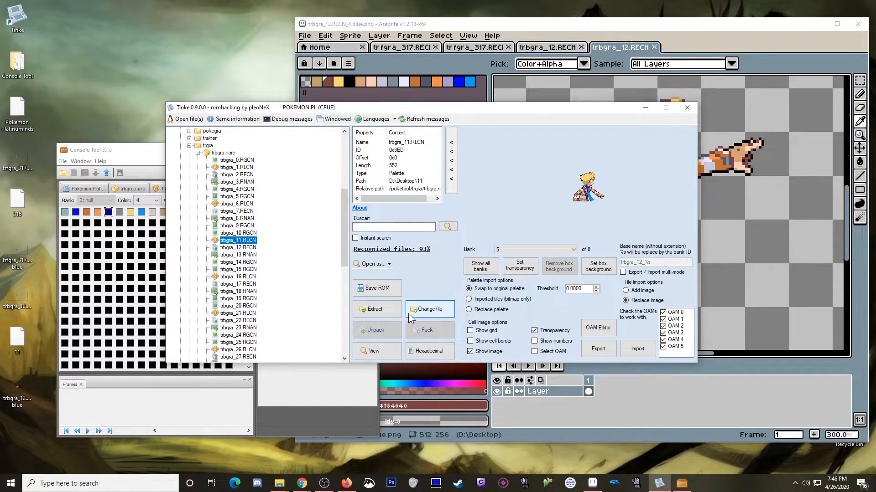
{"action": "left_click", "coordinate": [419, 307]}
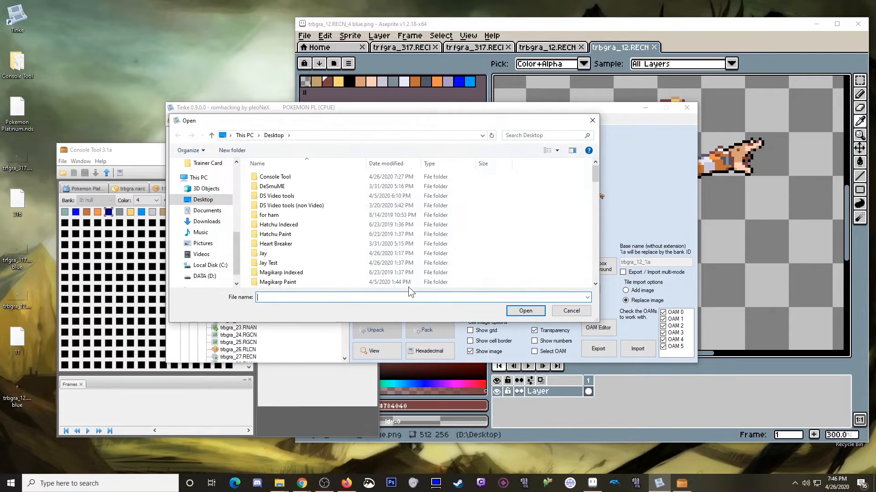
{"action": "scroll", "coordinate": [322, 222], "scroll_direction": "down", "scroll_amount": 7}
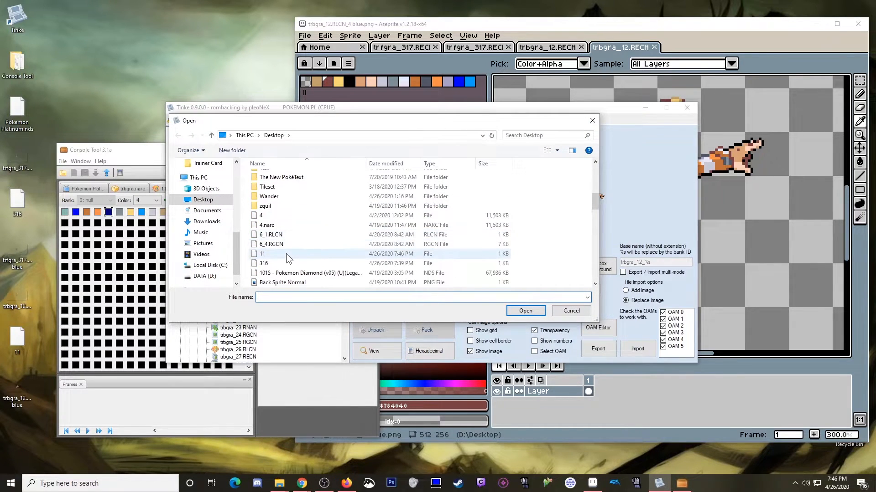
{"action": "double_click", "coordinate": [286, 254]}
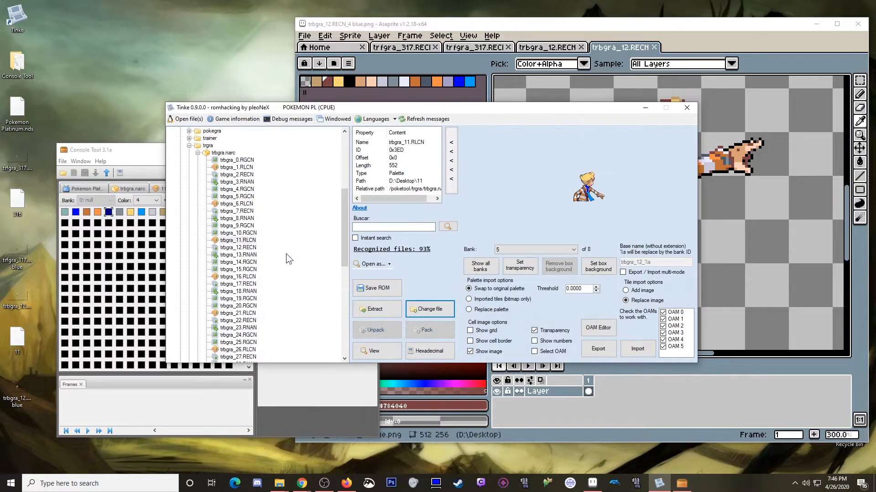
- Reload the palette trbgra_11.RLCN, the tiles trbgra_10.RGCN and the cells trbgra_12.RECN by viewing them in turn
{"action": "left_click", "coordinate": [367, 349]}
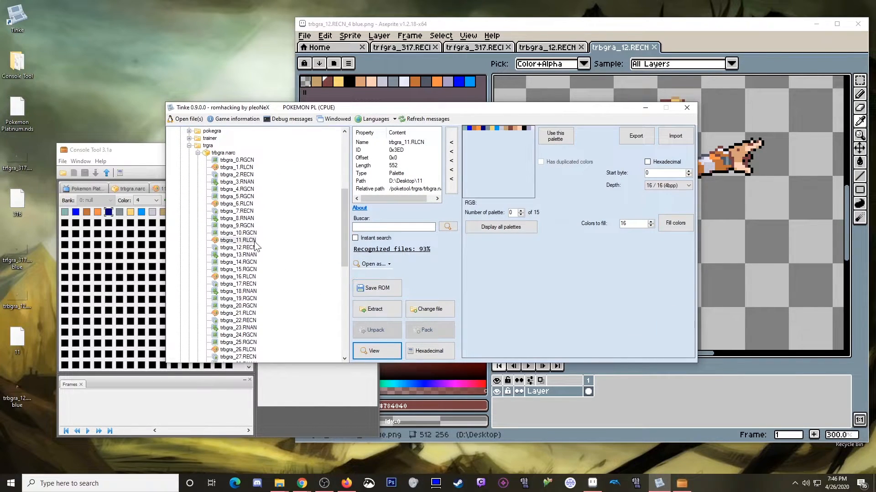
{"action": "left_click", "coordinate": [238, 233]}
{"action": "left_click", "coordinate": [371, 351]}
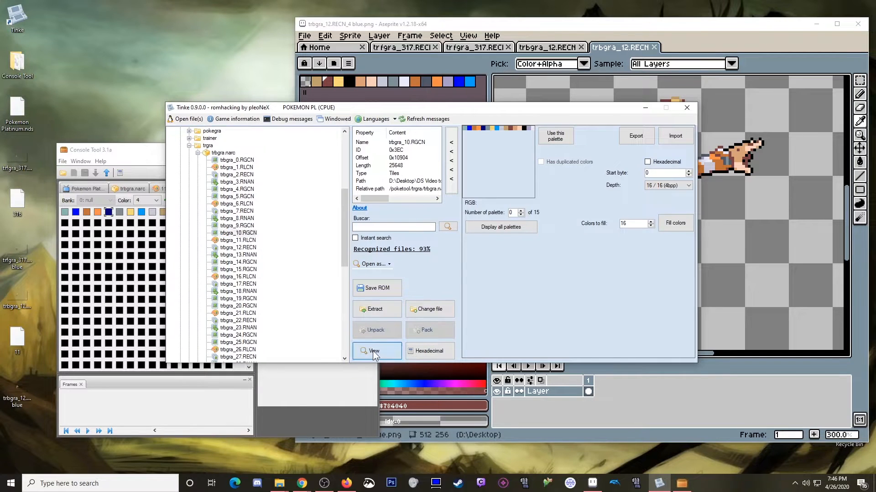
{"action": "left_click", "coordinate": [243, 247]}
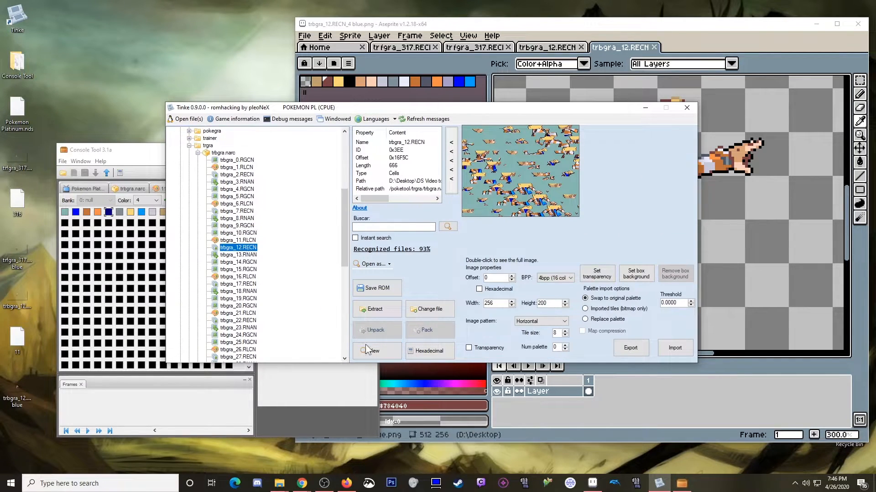
{"action": "left_click", "coordinate": [370, 351]}
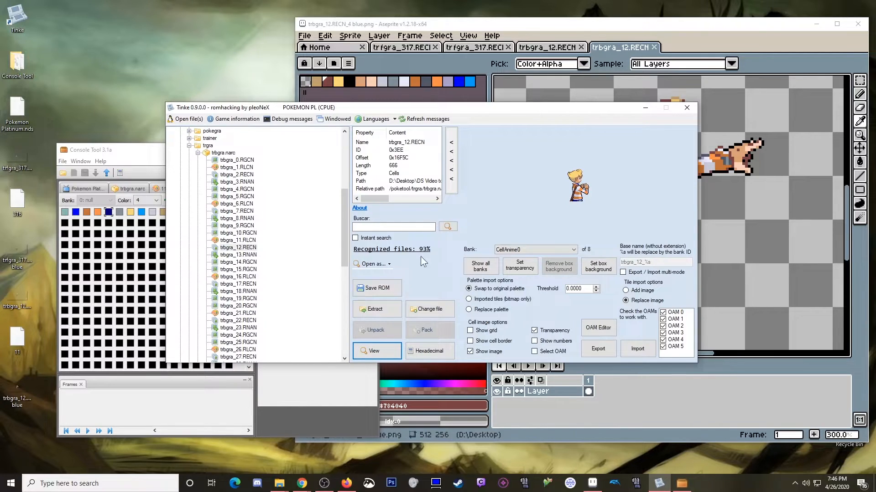
- Select bank 5 of trbgra_12.RECN and export it as a PNG, overwriting "trbgra_12.RECN_4 blue" on the Desktop
{"action": "scroll", "coordinate": [543, 249], "scroll_direction": "down", "scroll_amount": 3}
{"action": "scroll", "coordinate": [542, 250], "scroll_direction": "down", "scroll_amount": 2}
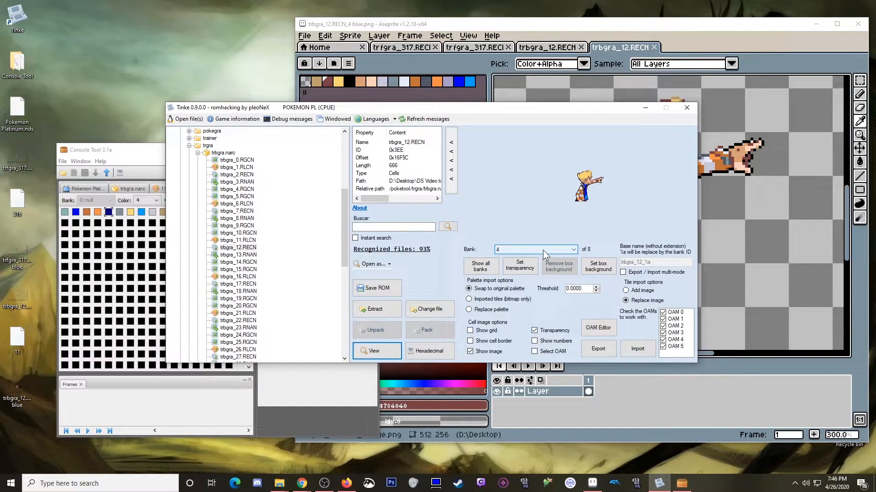
{"action": "scroll", "coordinate": [542, 250], "scroll_direction": "down", "scroll_amount": 1}
{"action": "scroll", "coordinate": [543, 250], "scroll_direction": "up", "scroll_amount": 2}
{"action": "scroll", "coordinate": [543, 249], "scroll_direction": "down", "scroll_amount": 1}
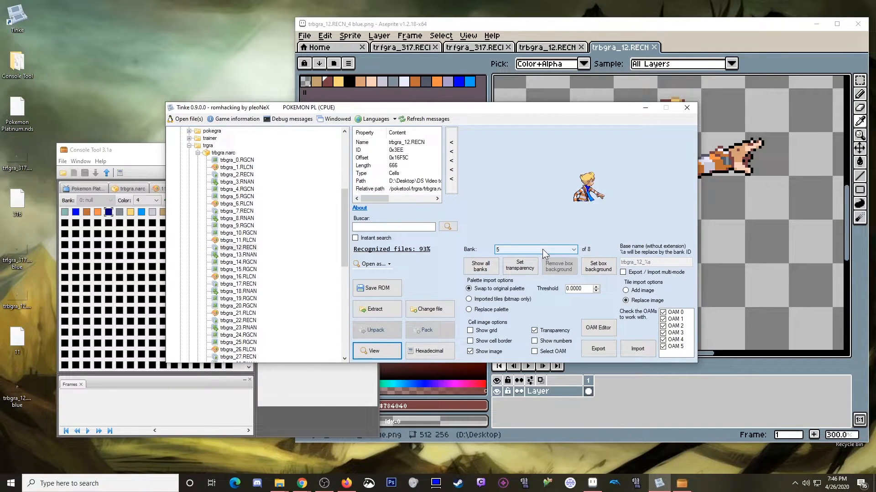
{"action": "left_click", "coordinate": [601, 353]}
{"action": "scroll", "coordinate": [320, 232], "scroll_direction": "down", "scroll_amount": 8}
{"action": "scroll", "coordinate": [320, 234], "scroll_direction": "down", "scroll_amount": 12}
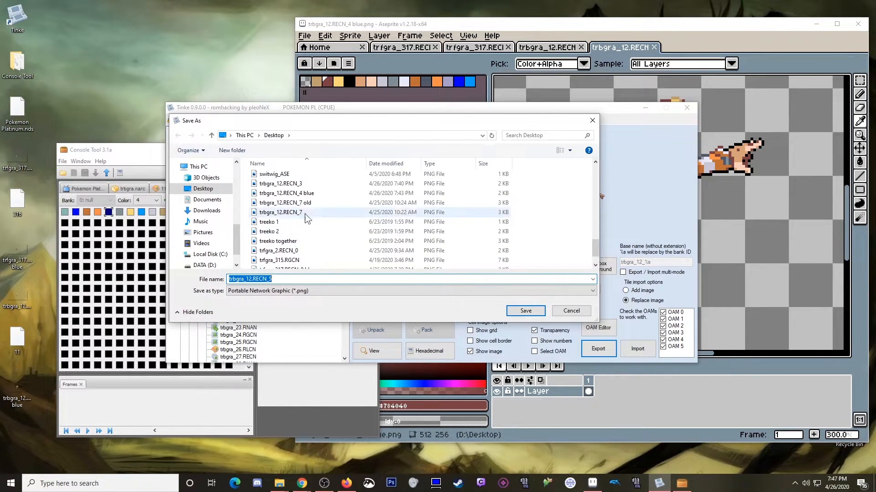
{"action": "left_click", "coordinate": [292, 193]}
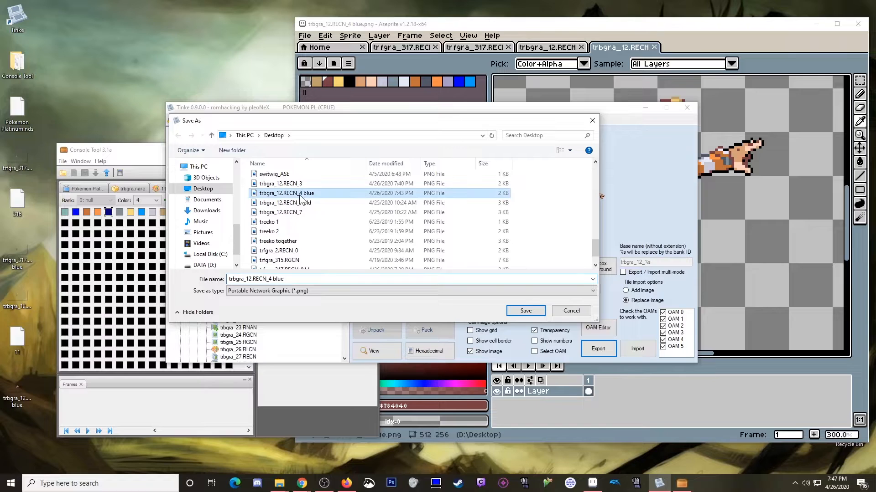
{"action": "left_click", "coordinate": [519, 312]}
{"action": "left_click", "coordinate": [463, 244]}
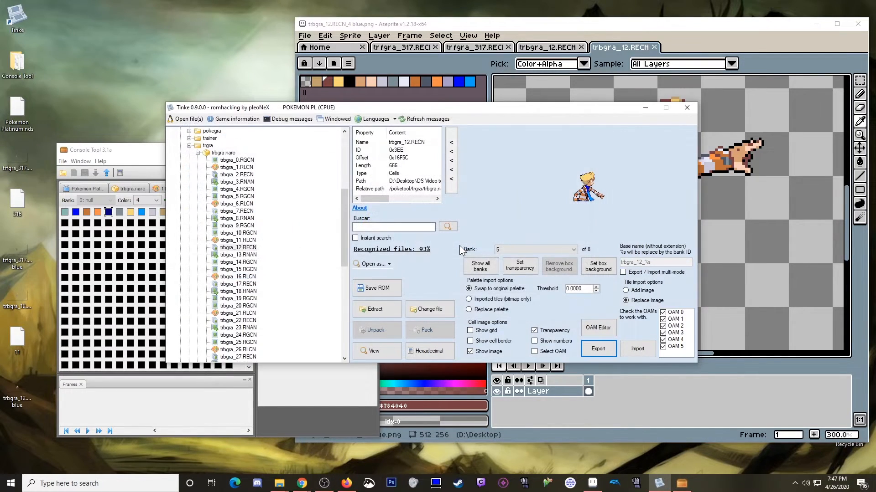
- Close the old blue back sprite in Aseprite, open the re-exported "trbgra_12.RECN_4 blue" PNG and examine its scarf outline and waist
{"action": "left_click", "coordinate": [661, 51]}
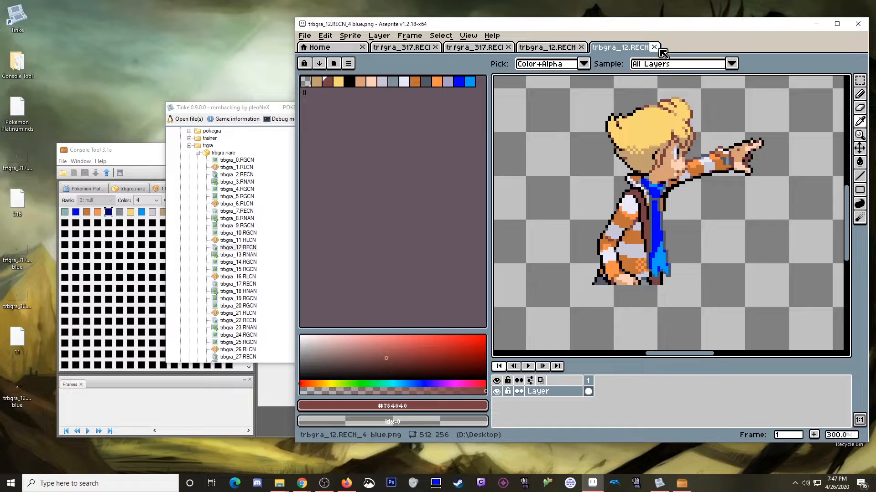
{"action": "left_click", "coordinate": [654, 47]}
{"action": "left_click", "coordinate": [20, 301]}
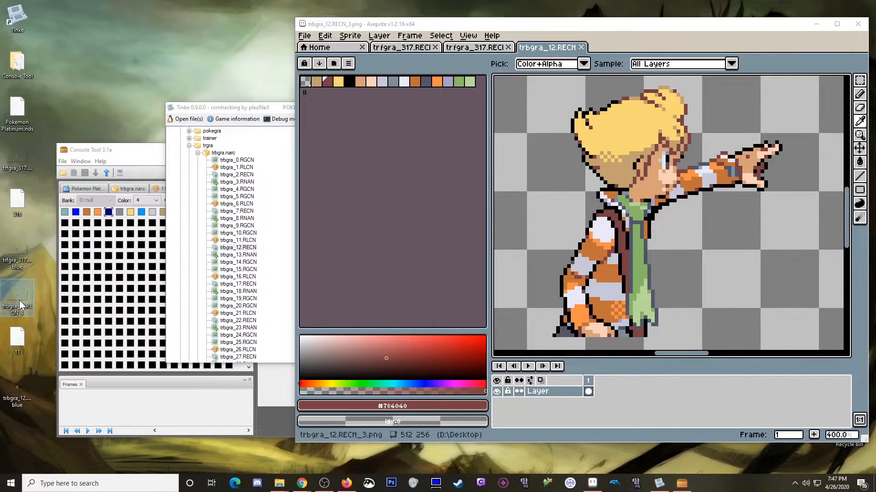
{"action": "left_click", "coordinate": [20, 398]}
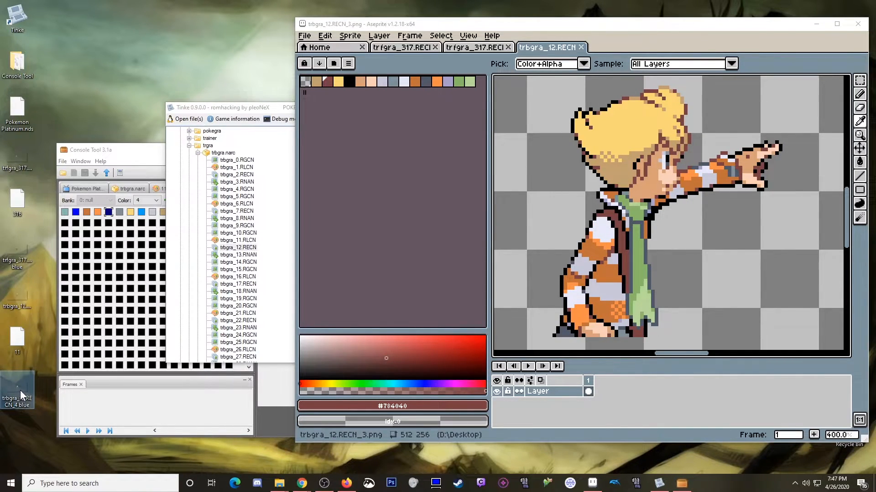
{"action": "left_click_drag", "start_coordinate": [683, 248], "coordinate": [689, 228]}
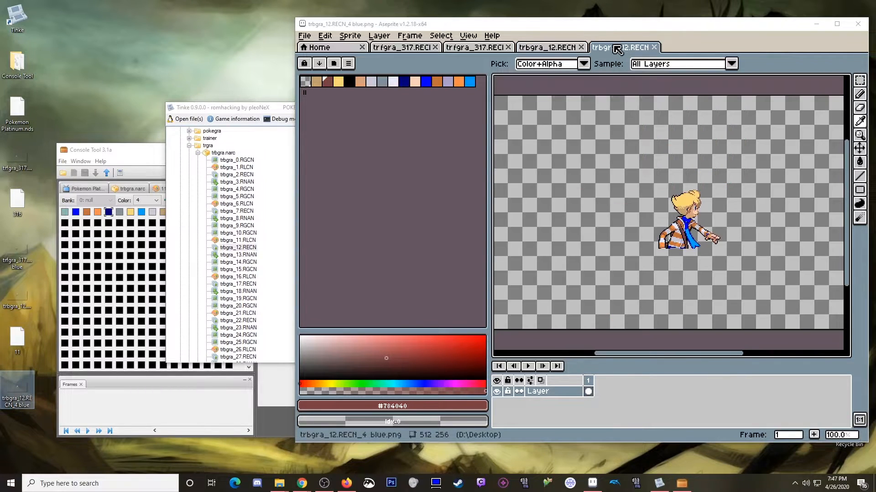
{"action": "scroll", "coordinate": [694, 223], "scroll_direction": "up", "scroll_amount": 3}
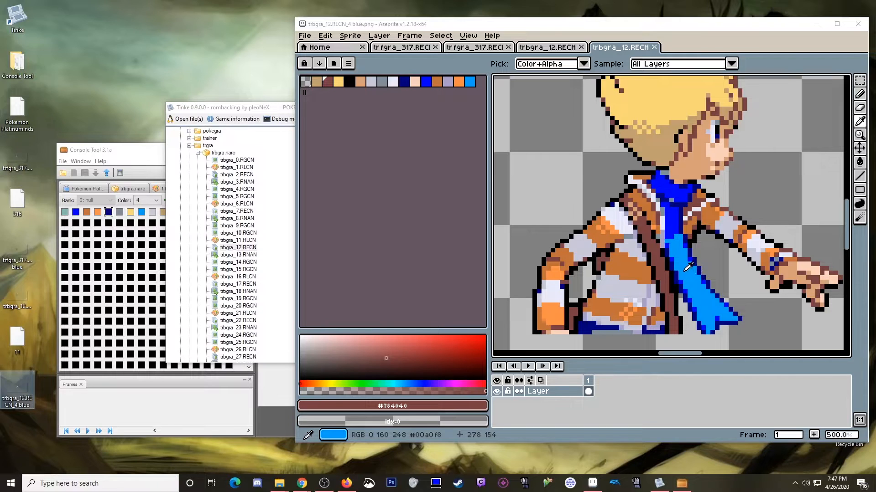
{"action": "scroll", "coordinate": [709, 215], "scroll_direction": "down", "scroll_amount": 2}
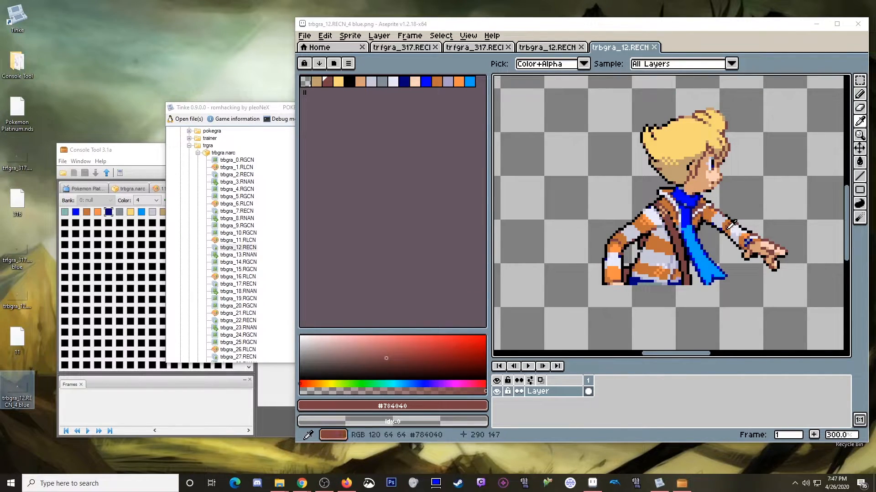
- Close all four open trainer sprite images in Aseprite and minimise its window
{"action": "scroll", "coordinate": [725, 228], "scroll_direction": "down", "scroll_amount": 1}
{"action": "scroll", "coordinate": [711, 224], "scroll_direction": "up", "scroll_amount": 1}
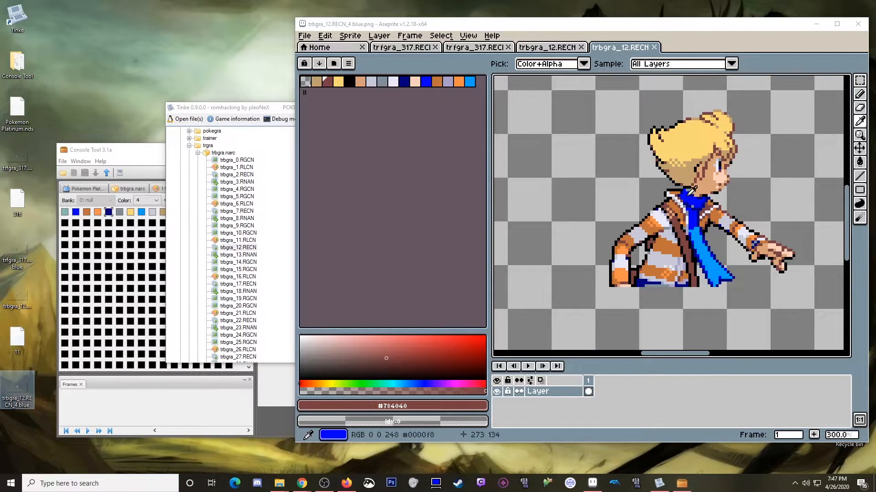
{"action": "left_click", "coordinate": [654, 48]}
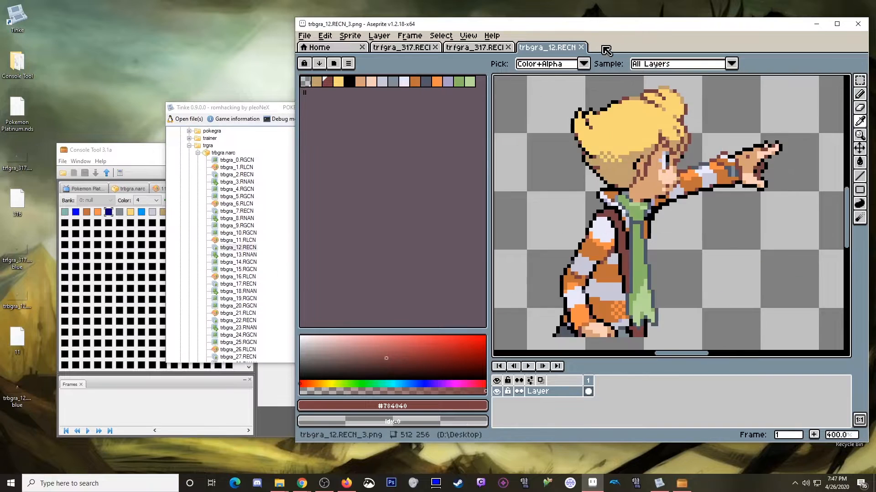
{"action": "left_click", "coordinate": [581, 47]}
{"action": "left_click", "coordinate": [507, 48]}
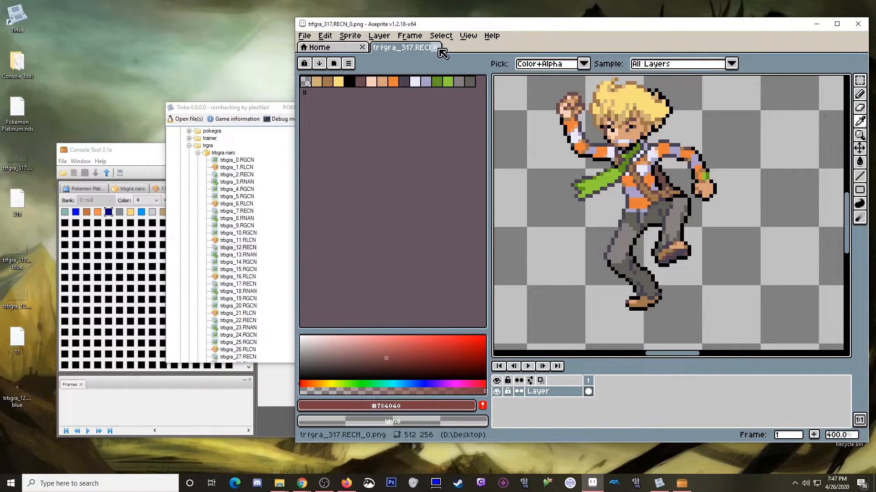
{"action": "left_click", "coordinate": [436, 47]}
{"action": "left_click", "coordinate": [816, 24]}
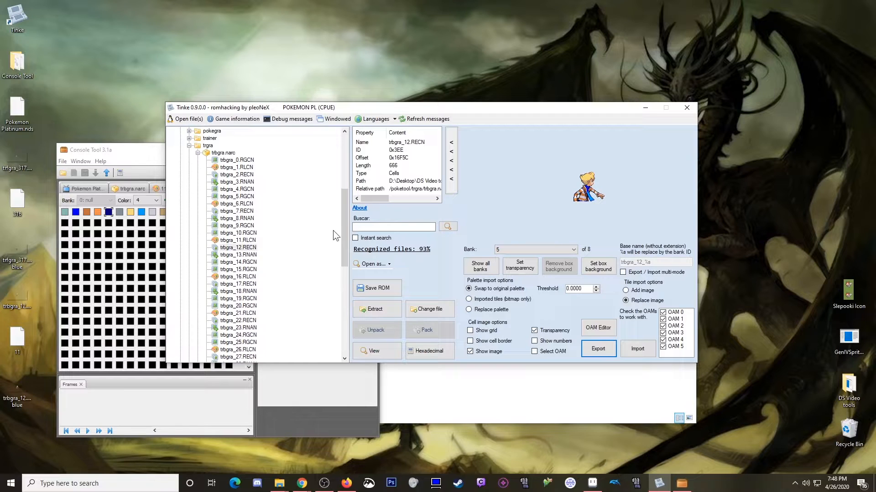
- In Tinke, collapse the trgra folder, expand pokegra and unpack pl_pokegra.narc
{"action": "left_click", "coordinate": [197, 152]}
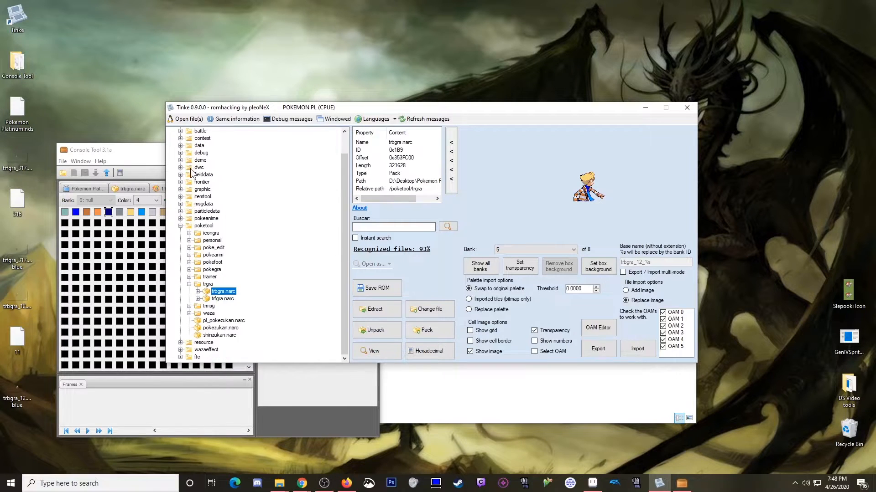
{"action": "left_click", "coordinate": [189, 285]}
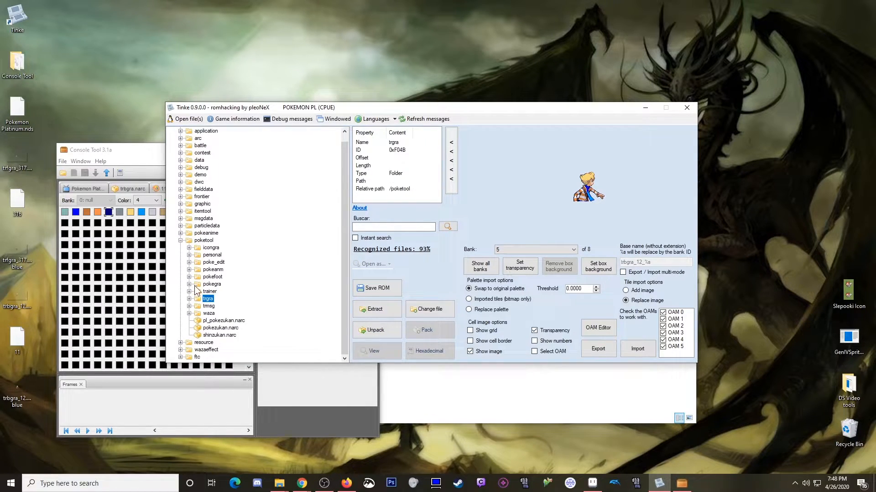
{"action": "left_click", "coordinate": [190, 285]}
{"action": "scroll", "coordinate": [257, 280], "scroll_direction": "down", "scroll_amount": 2}
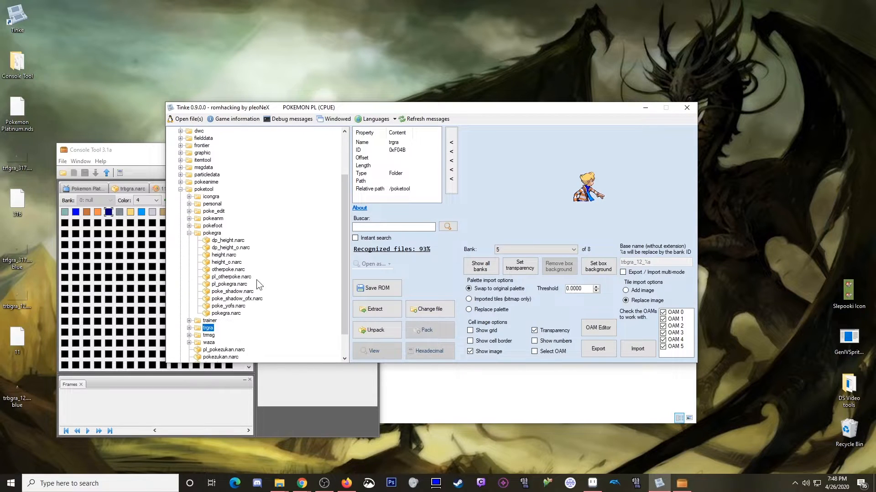
{"action": "left_click", "coordinate": [231, 285]}
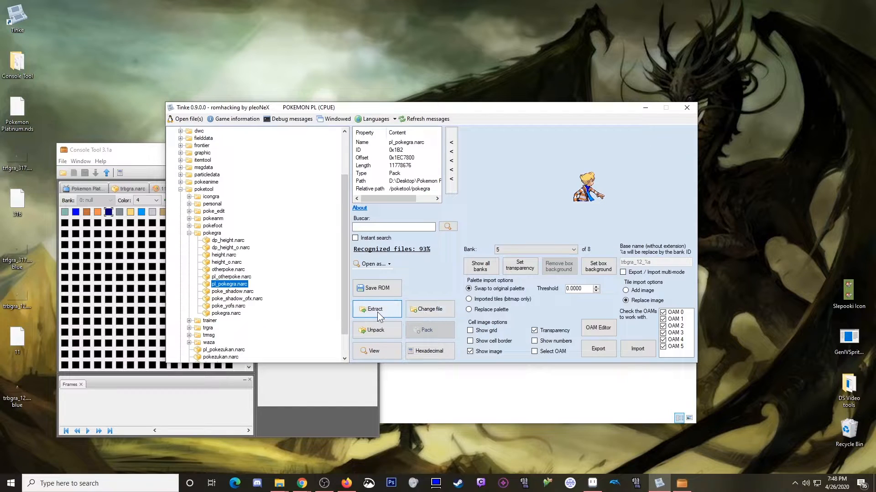
{"action": "left_click", "coordinate": [375, 329]}
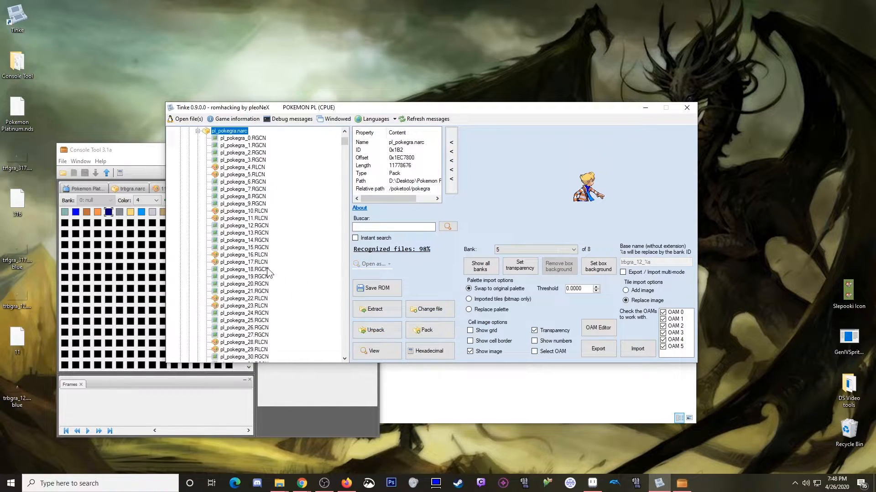
- Find the palette pl_pokegra_155.RLCN in the unpacked archive and view its colours
{"action": "scroll", "coordinate": [262, 220], "scroll_direction": "down", "scroll_amount": 20}
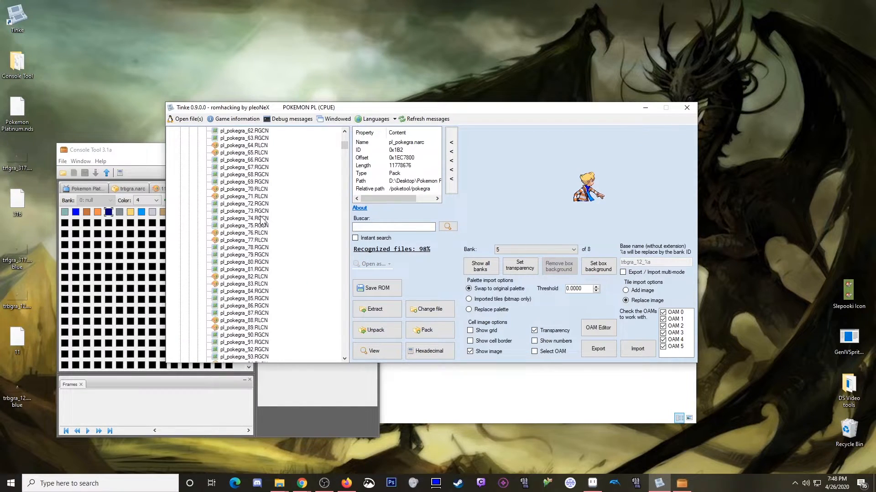
{"action": "scroll", "coordinate": [263, 221], "scroll_direction": "down", "scroll_amount": 6}
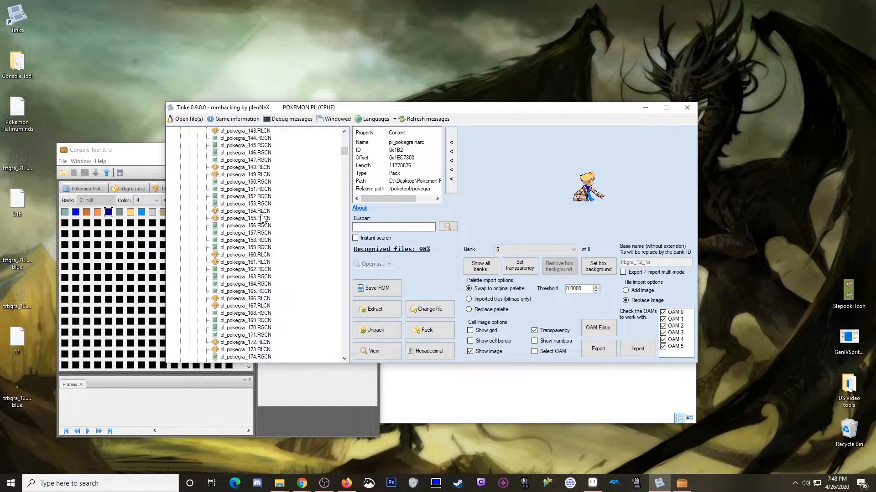
{"action": "left_click", "coordinate": [254, 239]}
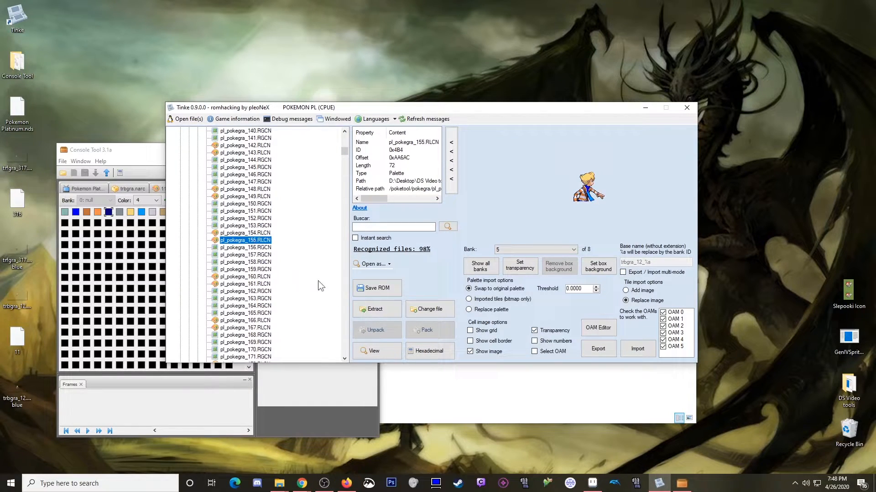
{"action": "left_click", "coordinate": [377, 353]}
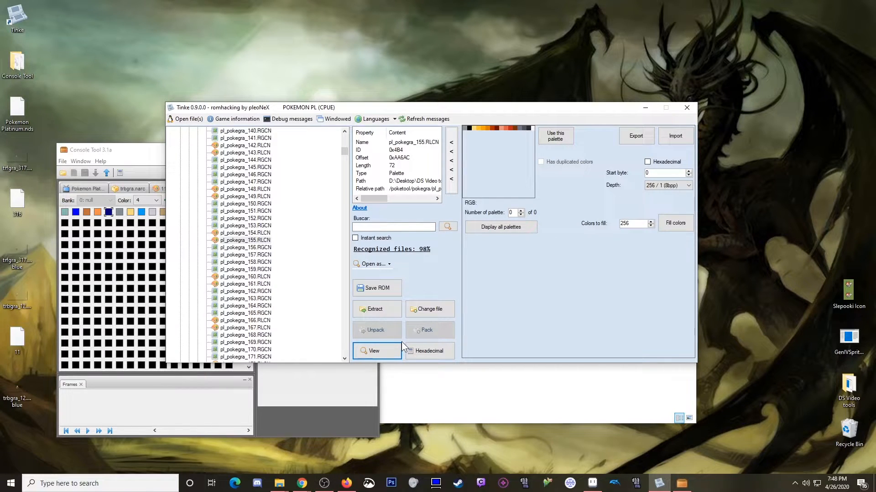
- View the tile files pl_pokegra_150 through pl_pokegra_153.RGCN in turn, ending on the palette pl_pokegra_155.RLCN
{"action": "left_click", "coordinate": [257, 204]}
{"action": "left_click", "coordinate": [374, 351]}
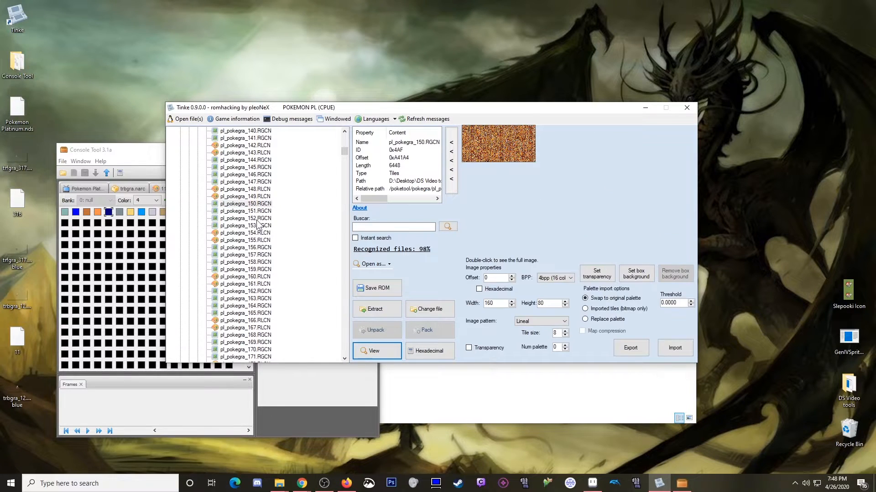
{"action": "left_click", "coordinate": [259, 211]}
{"action": "left_click", "coordinate": [372, 352]}
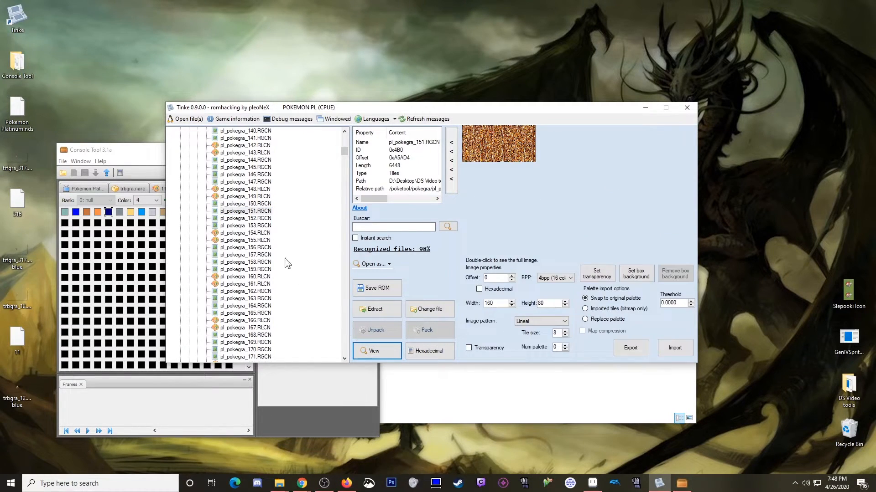
{"action": "left_click", "coordinate": [258, 218]}
{"action": "left_click", "coordinate": [382, 350]}
{"action": "left_click", "coordinate": [250, 225]}
{"action": "left_click", "coordinate": [377, 356]}
{"action": "left_click", "coordinate": [256, 240]}
{"action": "left_click", "coordinate": [382, 349]}
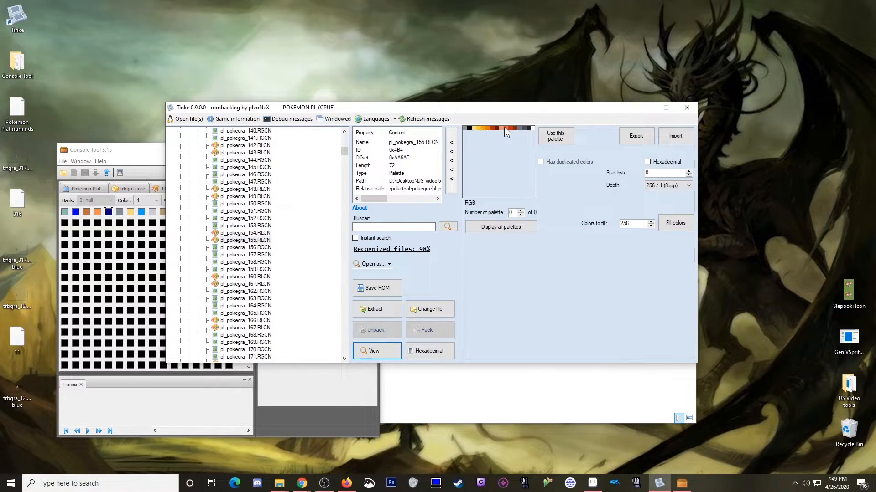
- Set the Tinke and Console Tool windows apart, and close both palette 11 documents and trbgra.narc in Console Tool
{"action": "left_click_drag", "start_coordinate": [470, 112], "coordinate": [622, 59]}
{"action": "left_click_drag", "start_coordinate": [281, 151], "coordinate": [316, 162]}
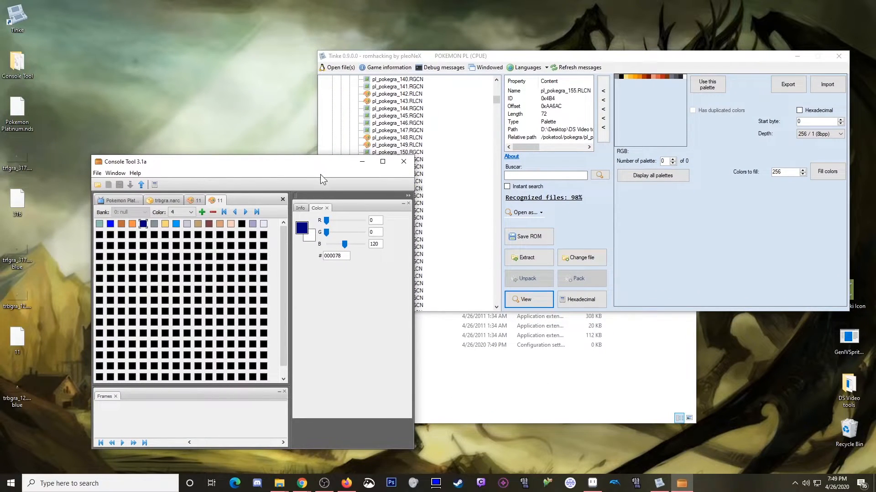
{"action": "left_click", "coordinate": [283, 199]}
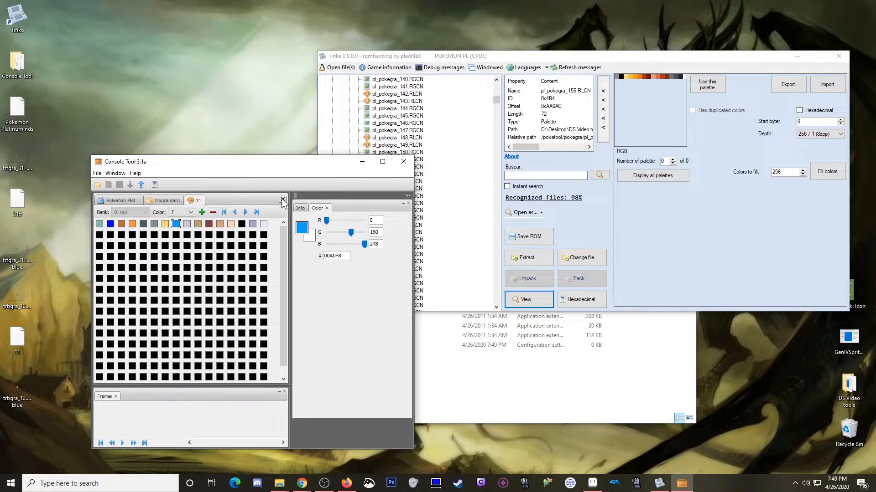
{"action": "left_click", "coordinate": [283, 200]}
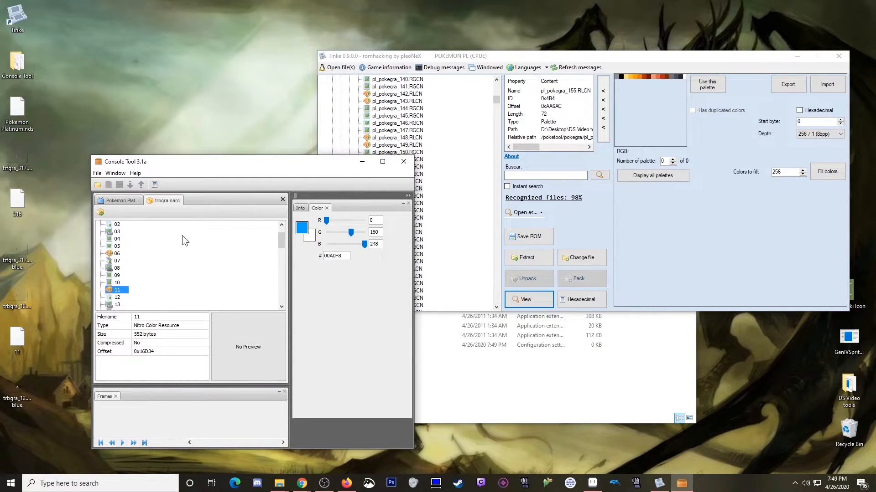
{"action": "scroll", "coordinate": [139, 278], "scroll_direction": "up", "scroll_amount": 1}
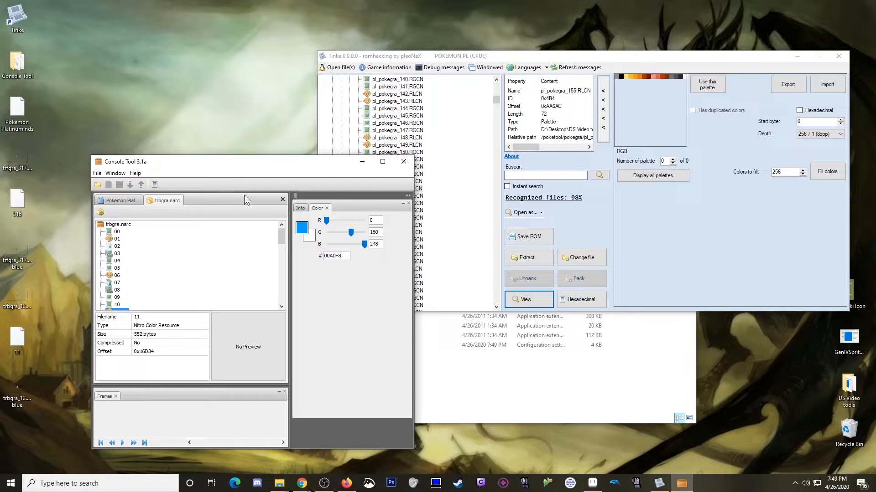
{"action": "left_click", "coordinate": [283, 200]}
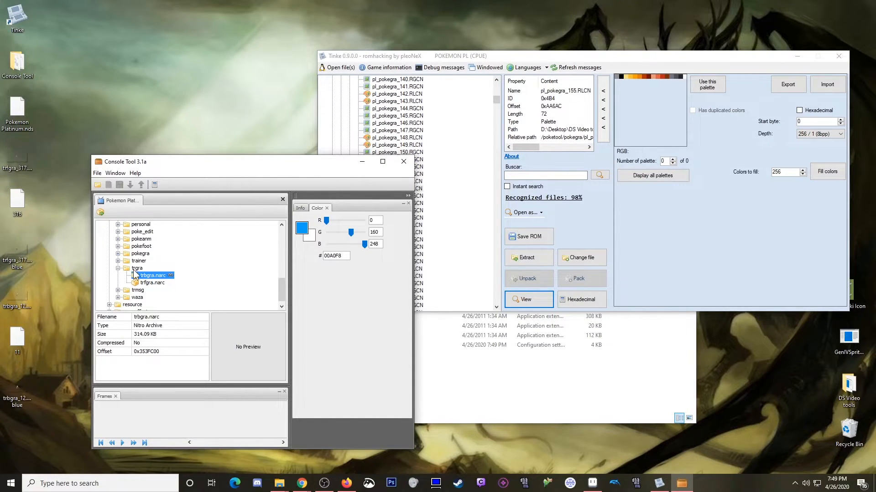
- In the Pokemon Platinum ROM's pokegra folder, open pl_pokegra.narc and its palette 0155
{"action": "left_click", "coordinate": [117, 268]}
{"action": "left_click", "coordinate": [117, 260]}
{"action": "scroll", "coordinate": [146, 268], "scroll_direction": "down", "scroll_amount": 1}
{"action": "scroll", "coordinate": [146, 272], "scroll_direction": "down", "scroll_amount": 1}
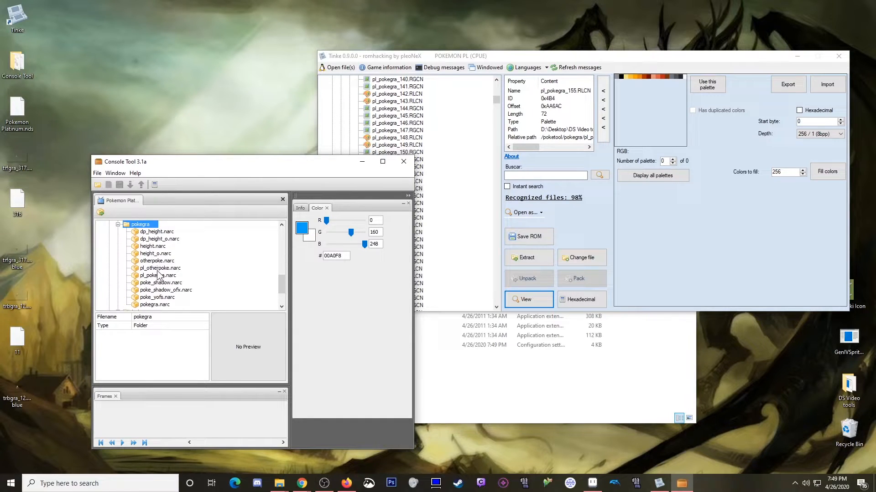
{"action": "left_click", "coordinate": [160, 276]}
{"action": "double_click", "coordinate": [161, 276]}
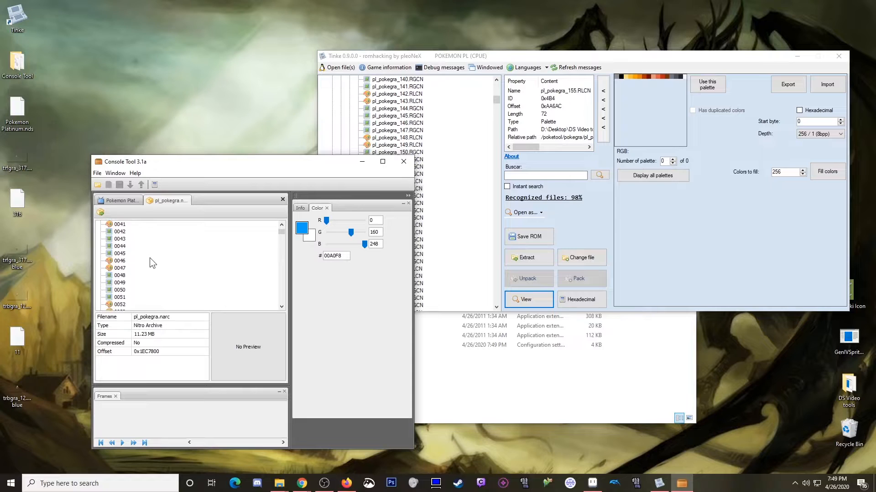
{"action": "scroll", "coordinate": [153, 259], "scroll_direction": "down", "scroll_amount": 20}
{"action": "double_click", "coordinate": [114, 269]}
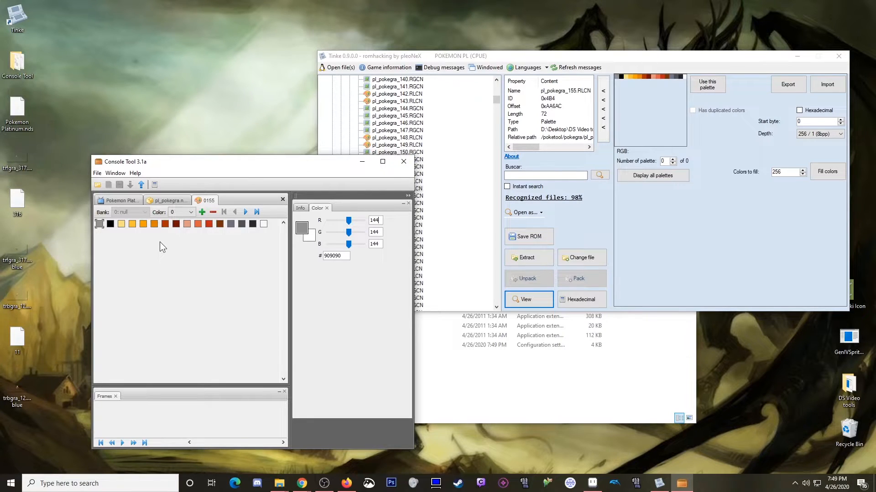
- Recolour palette colours 2 and 3 to bright greens, with red and blue at 0 for colour 3
{"action": "left_click", "coordinate": [122, 225]}
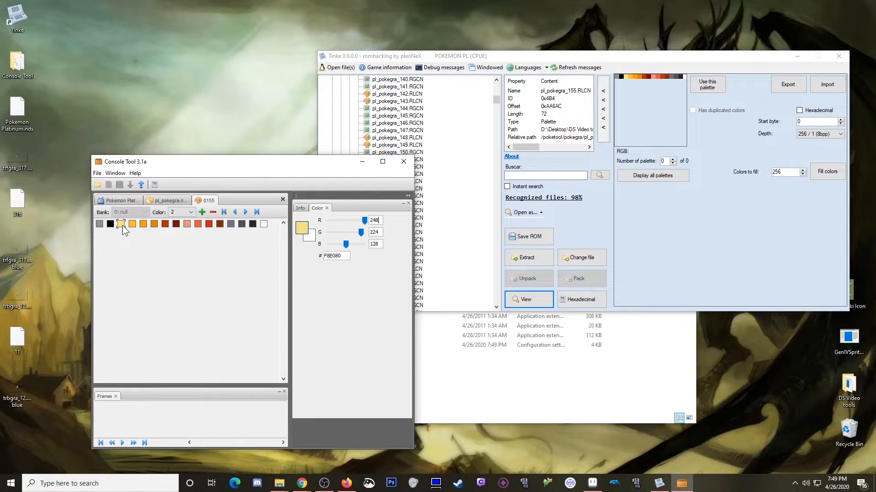
{"action": "left_click_drag", "start_coordinate": [365, 220], "coordinate": [325, 249]}
{"action": "left_click", "coordinate": [133, 223]}
{"action": "double_click", "coordinate": [373, 220]}
{"action": "type", "text": "0"}
{"action": "left_click_drag", "start_coordinate": [332, 244], "coordinate": [359, 232]}
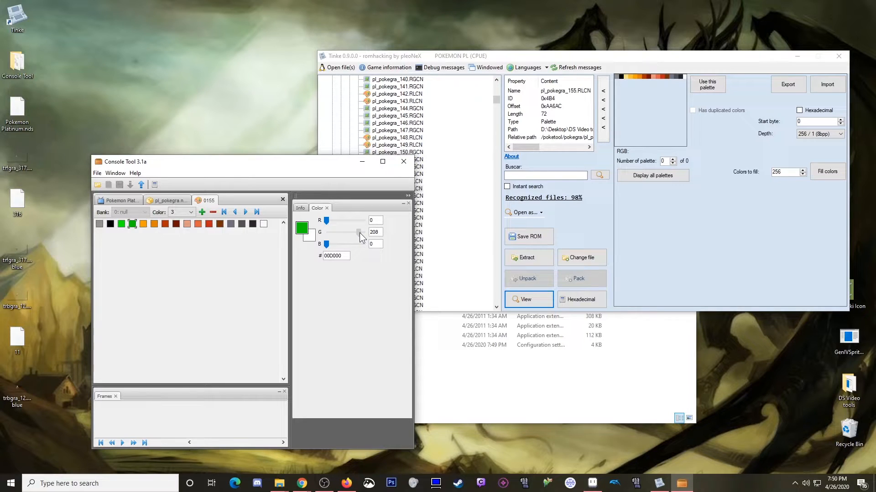
- Recolour palette colour 4 to green, colour 5 to 008800 and colour 6 to 005000
{"action": "left_click", "coordinate": [143, 224]}
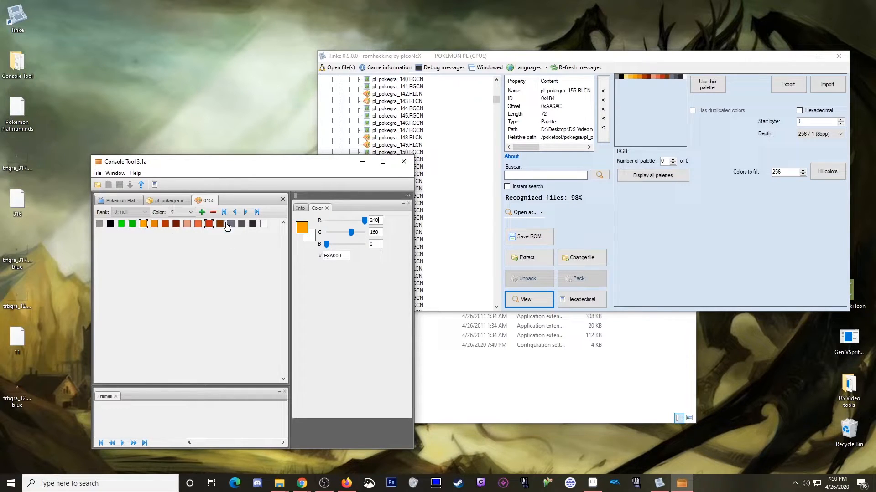
{"action": "left_click_drag", "start_coordinate": [364, 220], "coordinate": [349, 241]}
{"action": "left_click", "coordinate": [154, 226]}
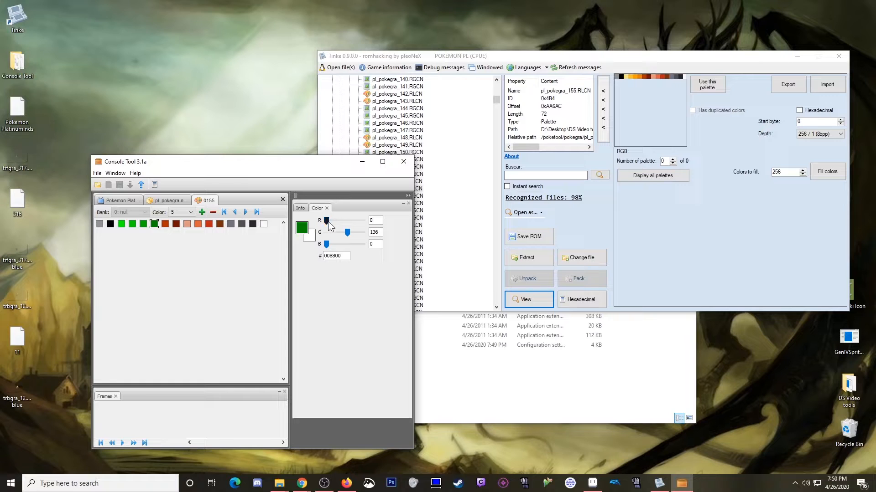
{"action": "left_click", "coordinate": [165, 225]}
{"action": "left_click_drag", "start_coordinate": [353, 222], "coordinate": [339, 238]}
- Export the edited palette to the Desktop as 0155 in Nitro Color Resource format
{"action": "left_click", "coordinate": [97, 174]}
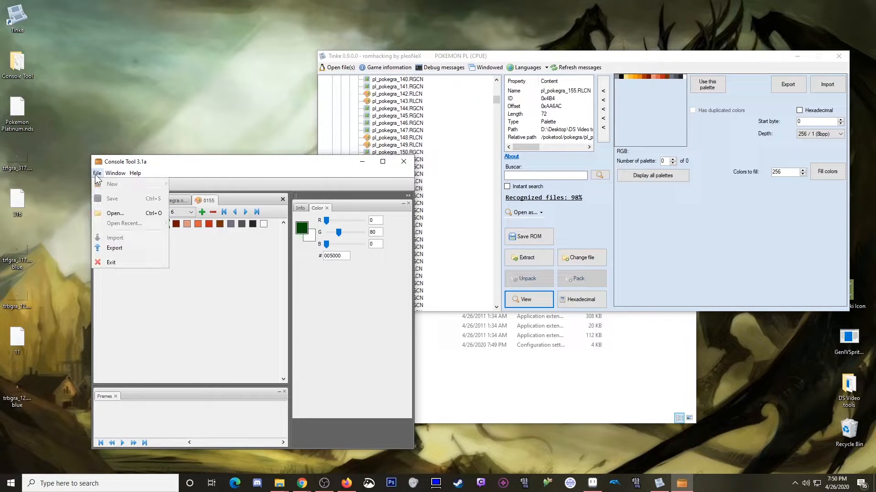
{"action": "left_click", "coordinate": [126, 248]}
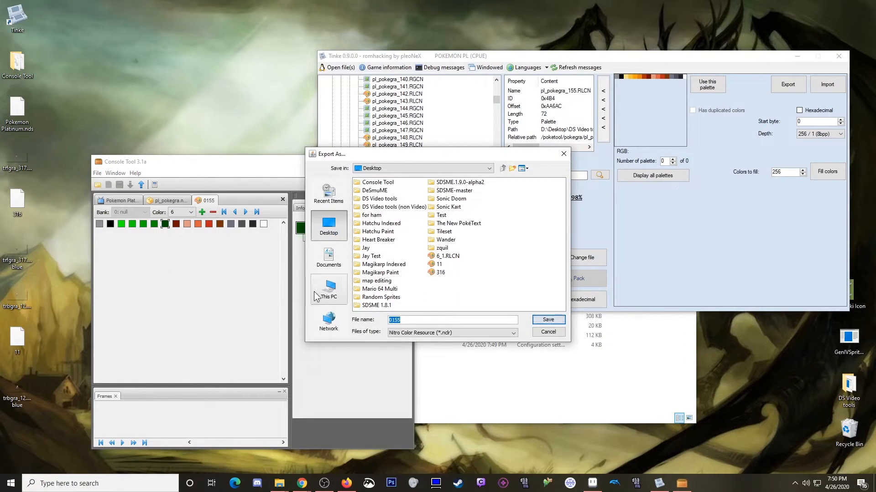
{"action": "left_click", "coordinate": [553, 323]}
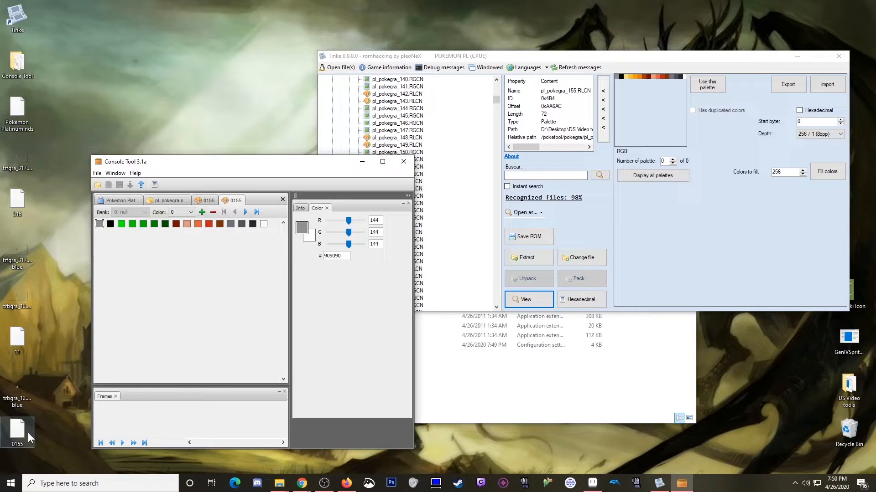
- In Tinke, replace pl_pokegra_155.RLCN with the 0155 file from the Desktop and view the reloaded palette
{"action": "left_click", "coordinate": [498, 59]}
{"action": "left_click", "coordinate": [575, 257]}
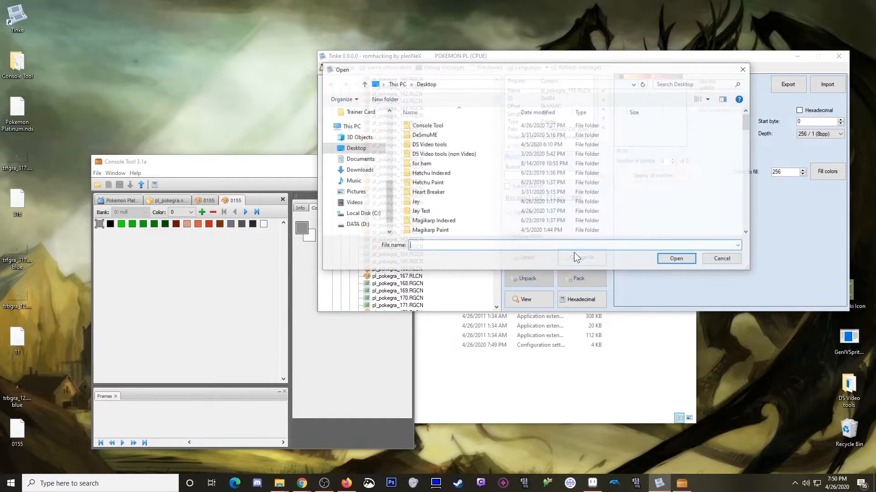
{"action": "scroll", "coordinate": [464, 165], "scroll_direction": "down", "scroll_amount": 10}
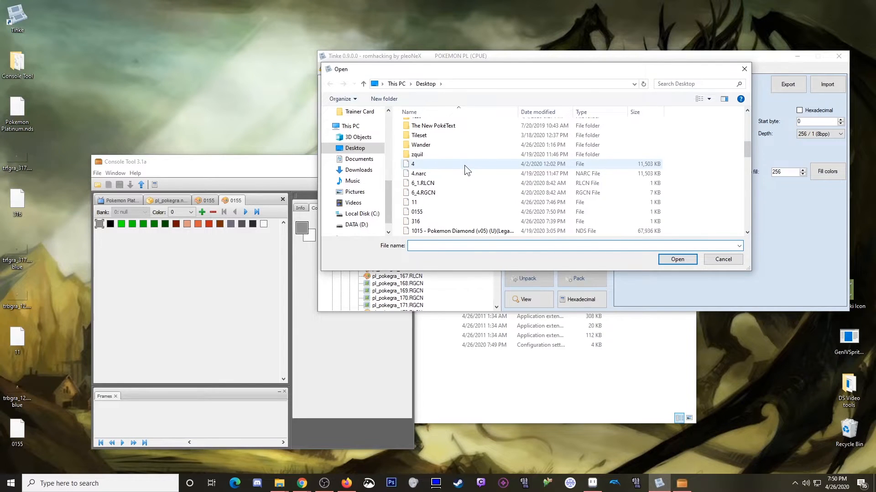
{"action": "scroll", "coordinate": [438, 184], "scroll_direction": "down", "scroll_amount": 1}
{"action": "double_click", "coordinate": [436, 195]}
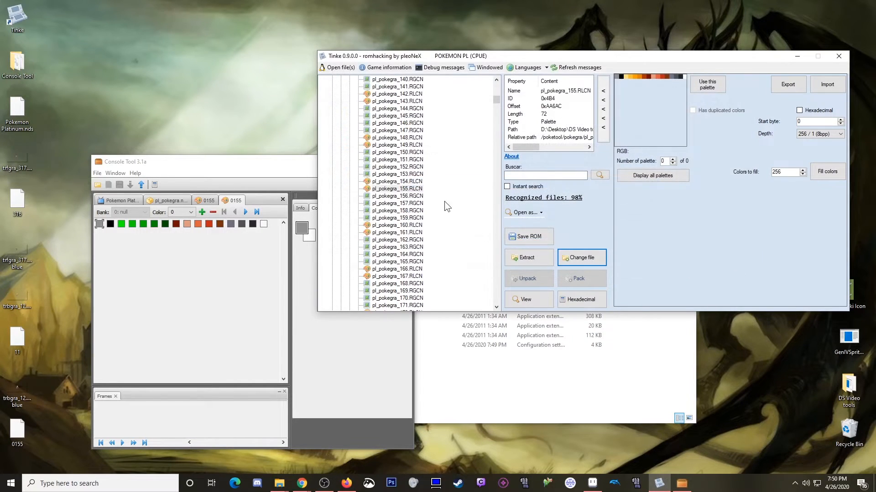
{"action": "left_click", "coordinate": [518, 294]}
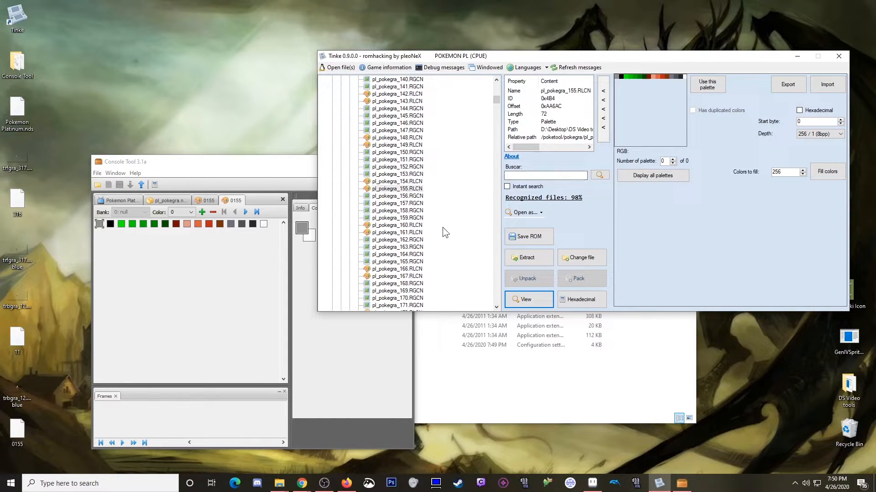
- Pack the pl_pokegra.narc archive in the pokegra folder
{"action": "scroll", "coordinate": [442, 225], "scroll_direction": "up", "scroll_amount": 20}
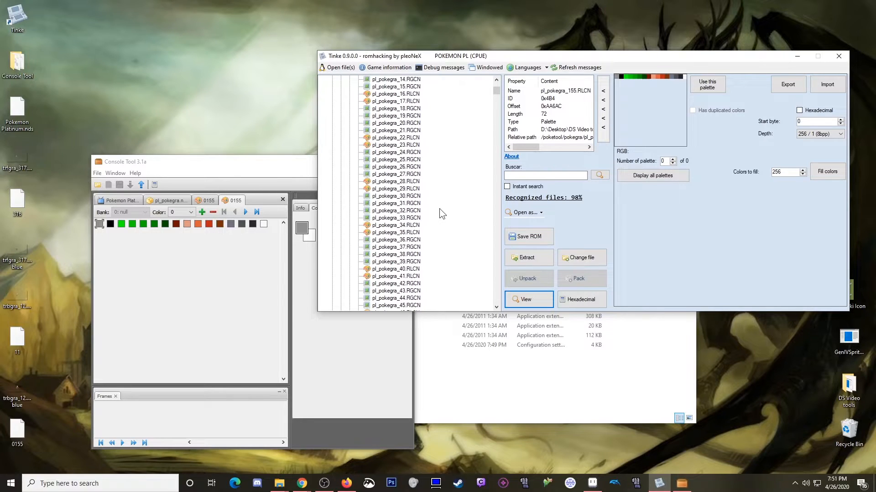
{"action": "scroll", "coordinate": [439, 209], "scroll_direction": "up", "scroll_amount": 10}
{"action": "left_click", "coordinate": [381, 189]}
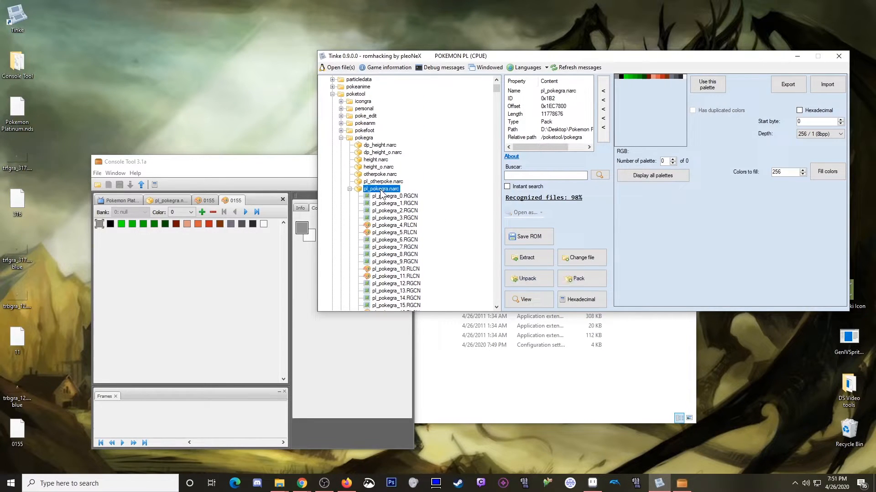
{"action": "left_click", "coordinate": [578, 279]}
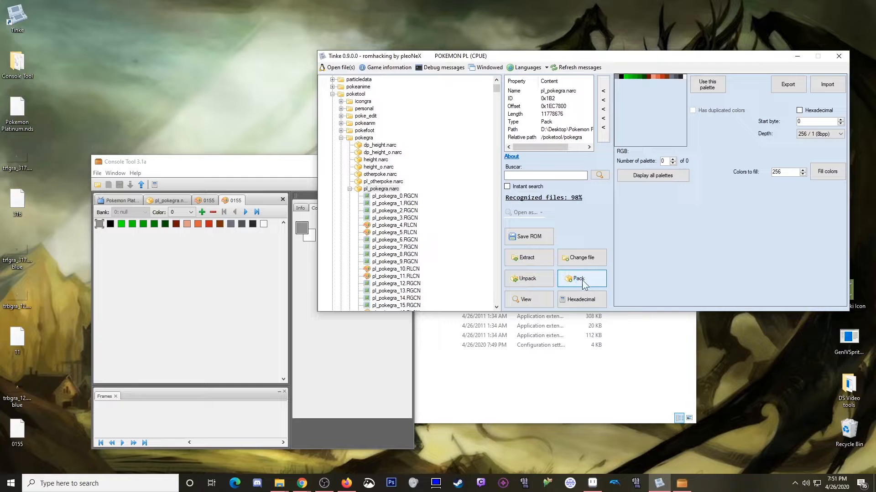
- Extract pl_pokegra.narc to the Desktop as the compressed file instead of the uncompressed folder
{"action": "left_click", "coordinate": [387, 189]}
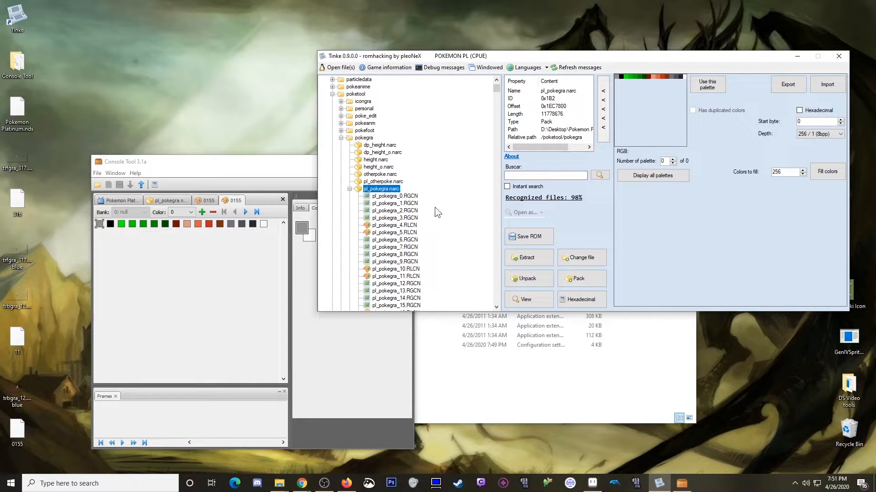
{"action": "left_click", "coordinate": [527, 262]}
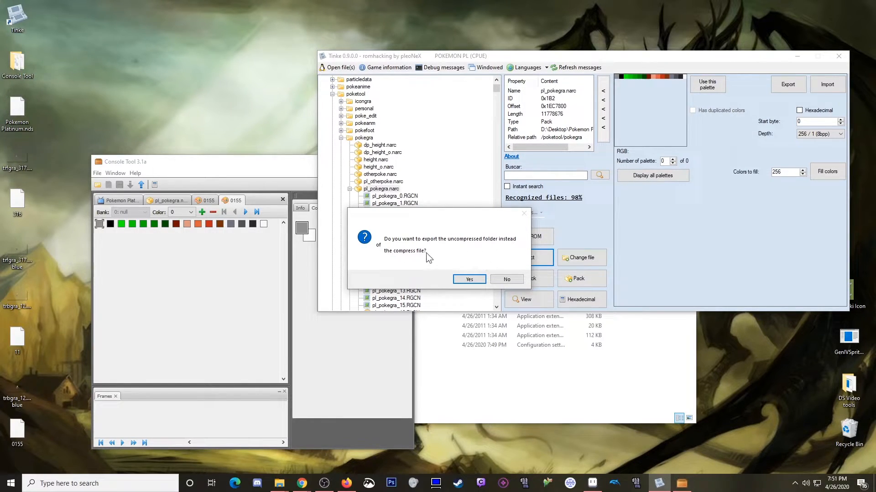
{"action": "left_click", "coordinate": [507, 279]}
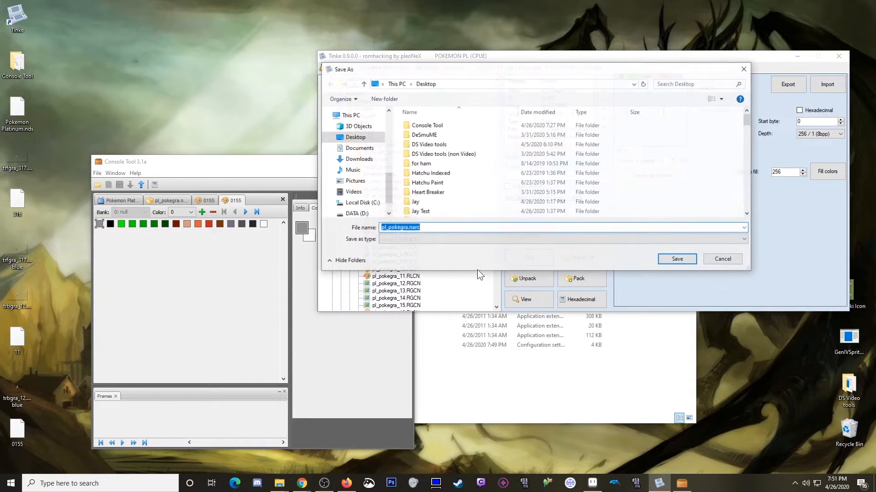
{"action": "left_click", "coordinate": [677, 258]}
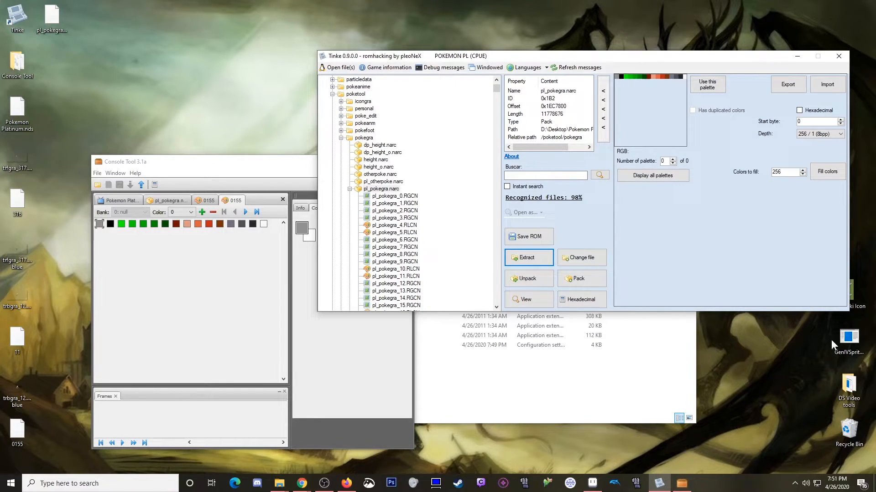
- Launch Gen IV Sprite Editor, open the extracted pl_pokegra.narc from the Desktop and examine the Pikachu sprites at Item150
{"action": "double_click", "coordinate": [857, 343]}
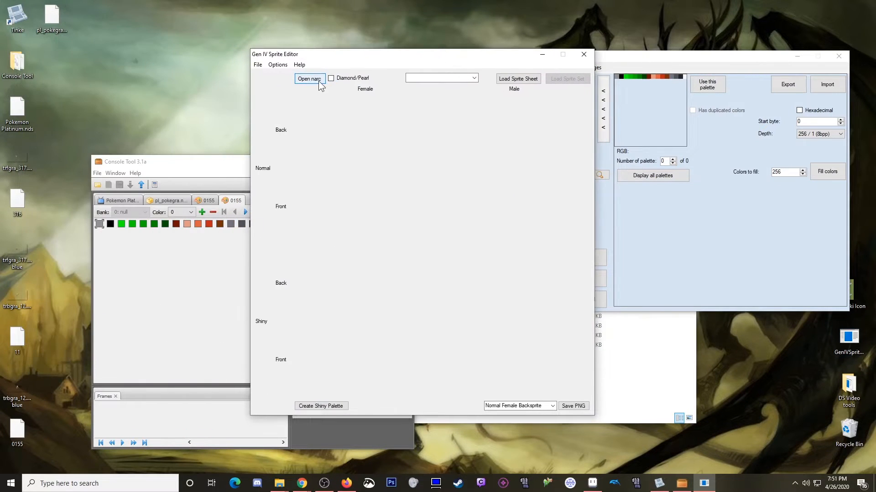
{"action": "left_click", "coordinate": [319, 82]}
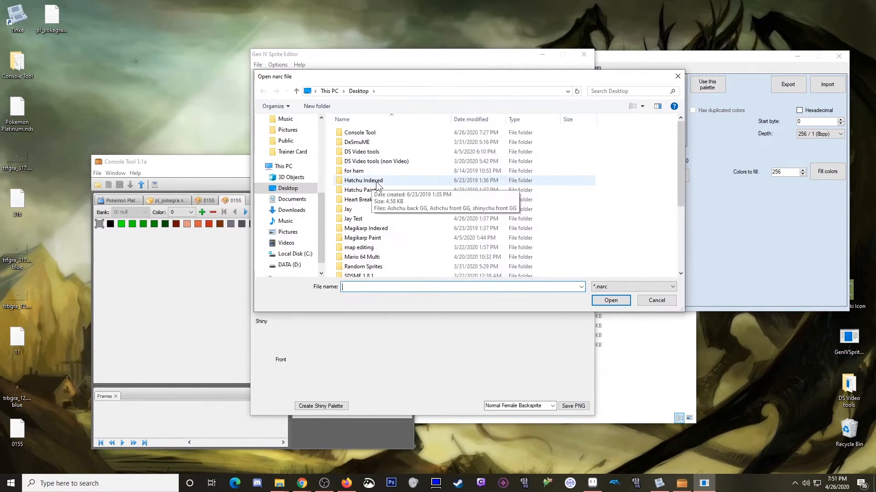
{"action": "double_click", "coordinate": [369, 272]}
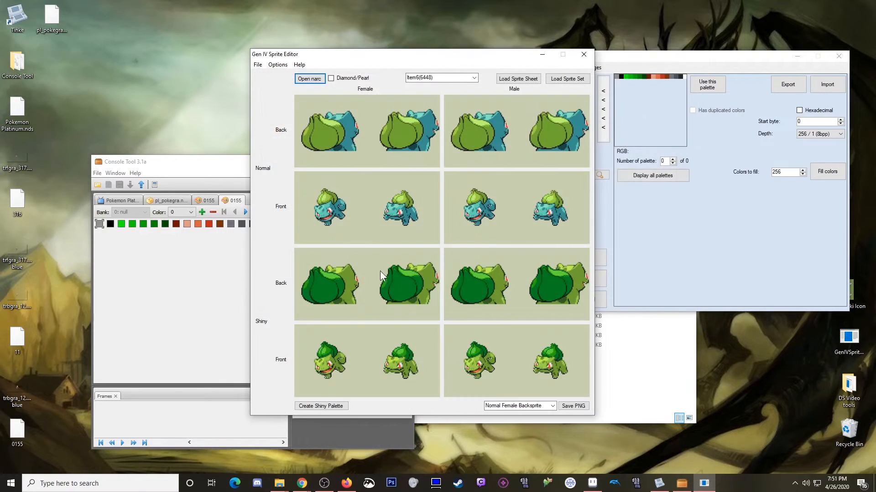
{"action": "scroll", "coordinate": [437, 78], "scroll_direction": "down", "scroll_amount": 7}
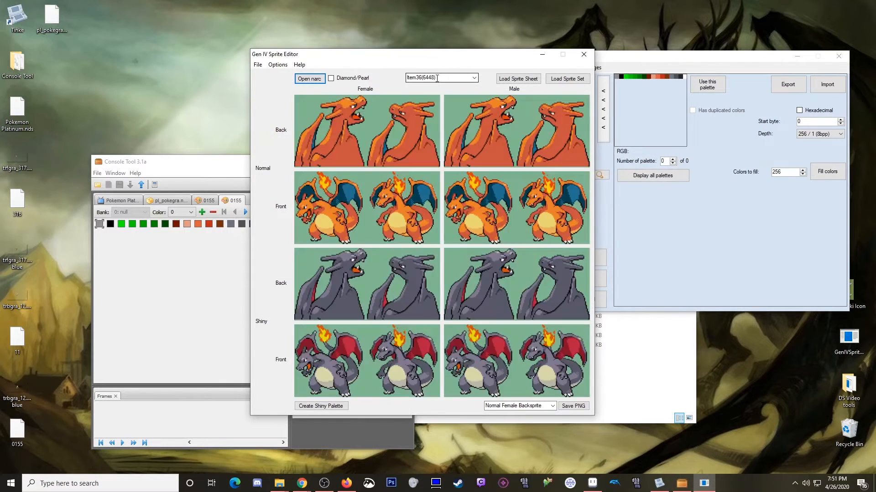
{"action": "scroll", "coordinate": [437, 78], "scroll_direction": "down", "scroll_amount": 10}
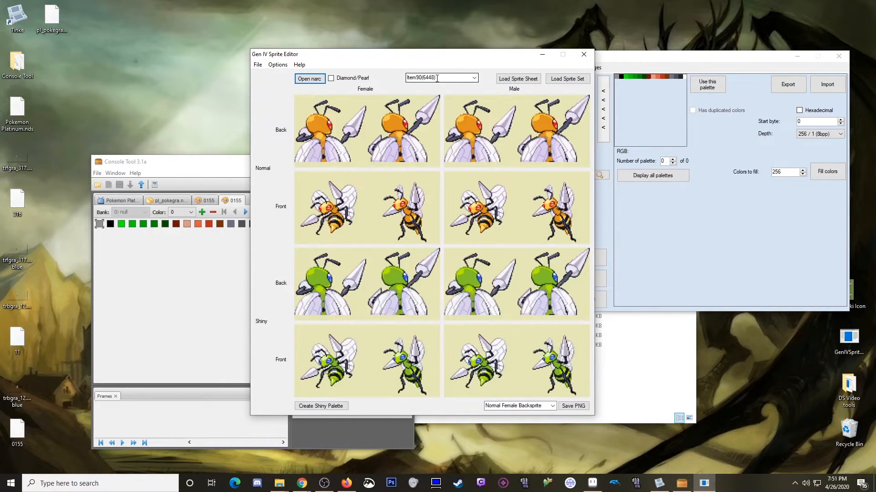
{"action": "scroll", "coordinate": [437, 78], "scroll_direction": "down", "scroll_amount": 8}
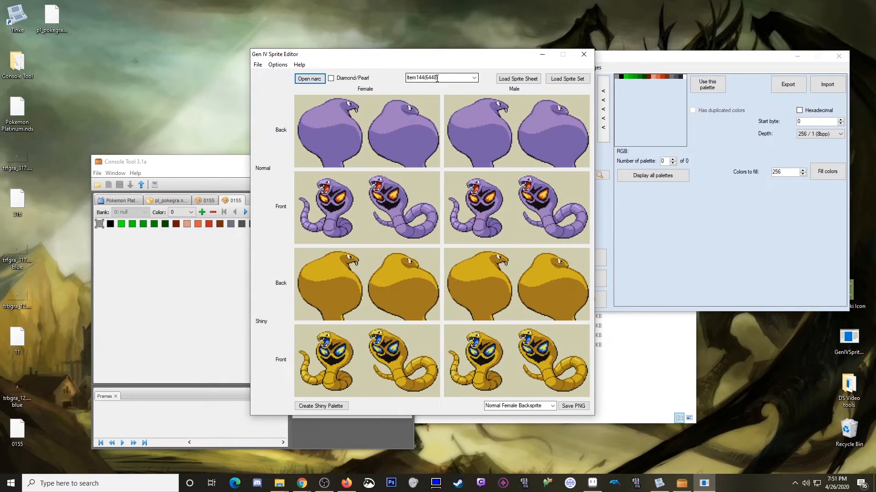
{"action": "scroll", "coordinate": [437, 79], "scroll_direction": "up", "scroll_amount": 1}
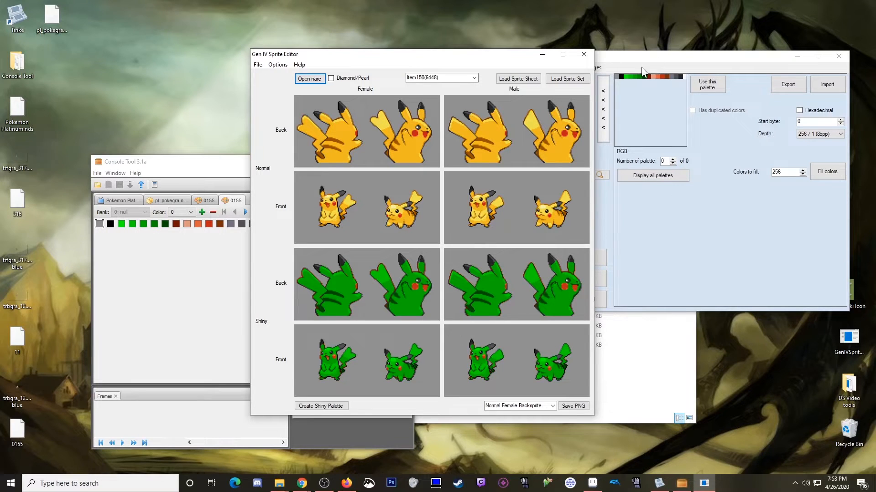
- Close the Gen IV Sprite Editor and Console Tool windows to return to Tinke
{"action": "left_click", "coordinate": [584, 54]}
{"action": "left_click", "coordinate": [263, 157]}
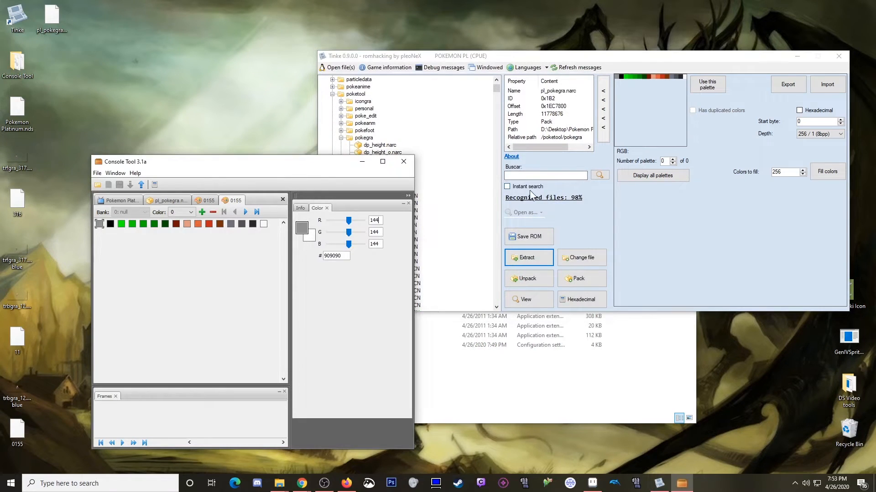
{"action": "left_click", "coordinate": [402, 161]}
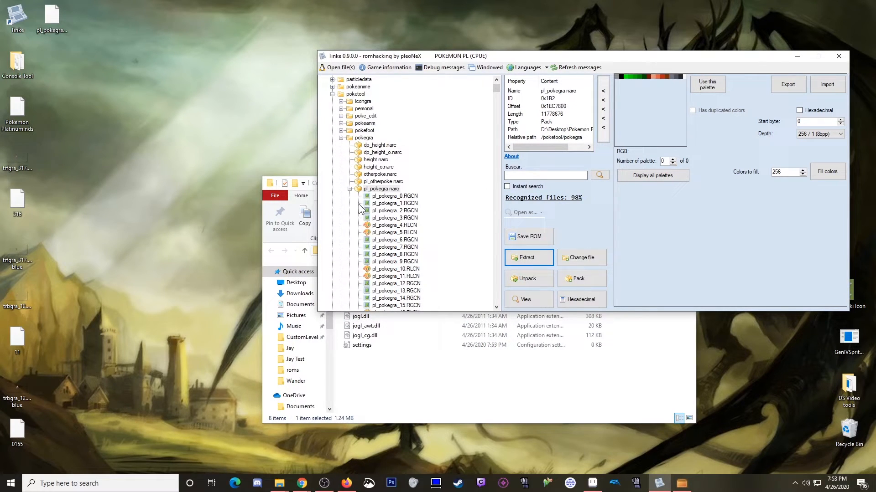
- Collapse the pokegra folder and unpack pl_poke_icon.narc from the icongra folder
{"action": "left_click", "coordinate": [349, 189]}
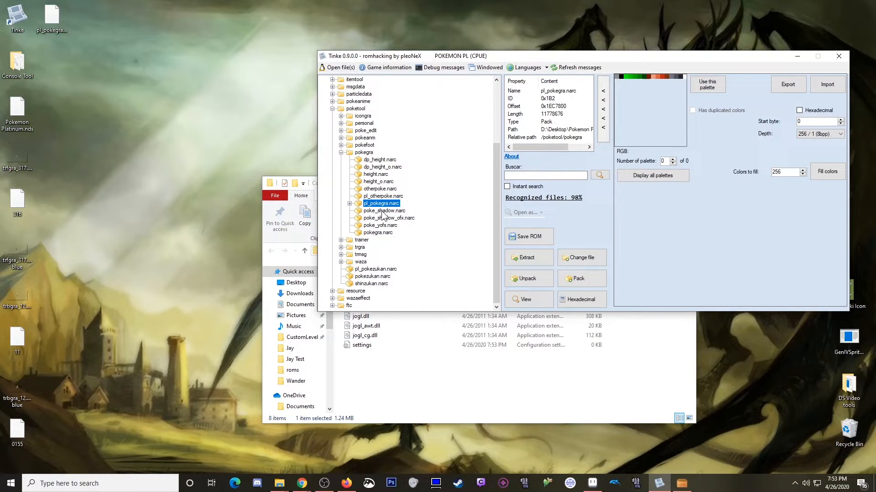
{"action": "left_click", "coordinate": [341, 152]}
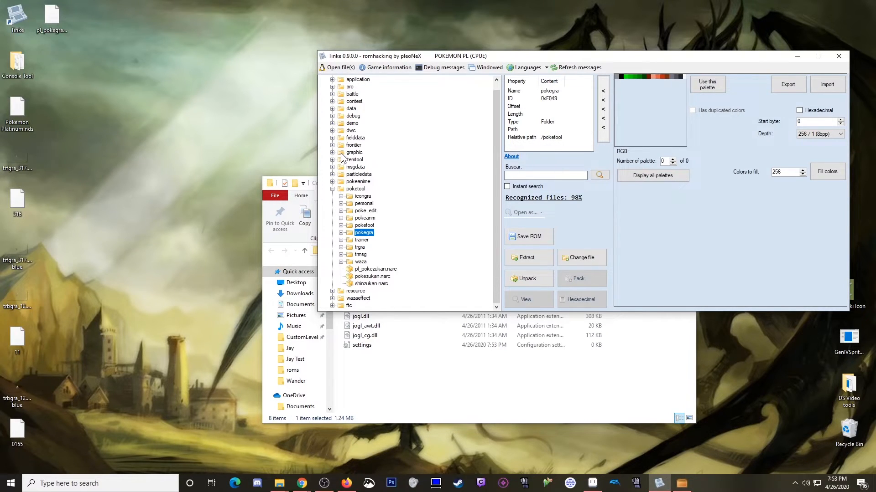
{"action": "left_click", "coordinate": [341, 196]}
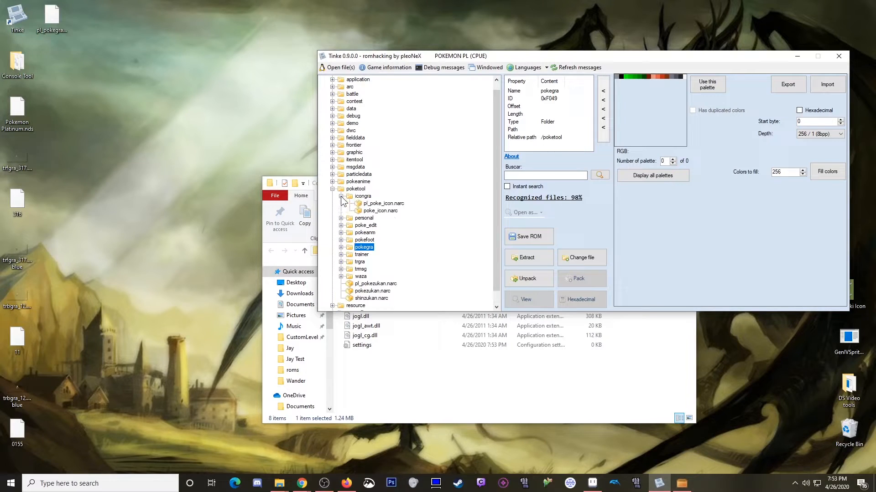
{"action": "left_click", "coordinate": [382, 203]}
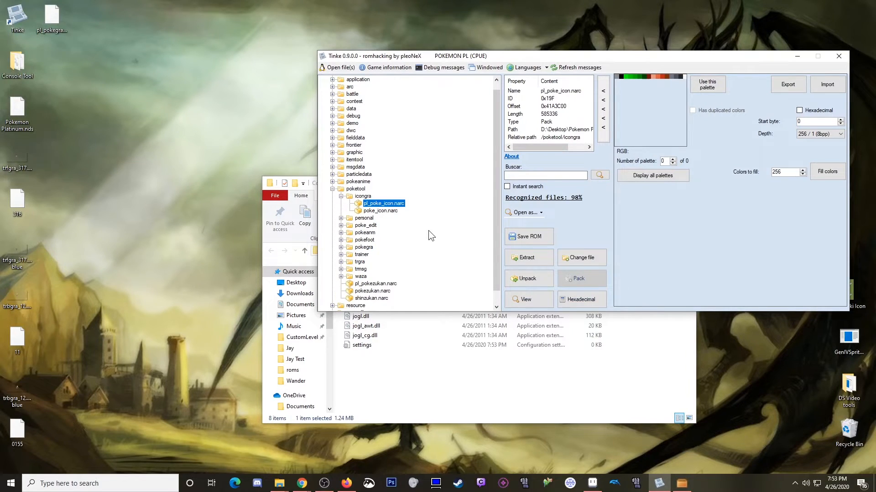
{"action": "left_click", "coordinate": [533, 283]}
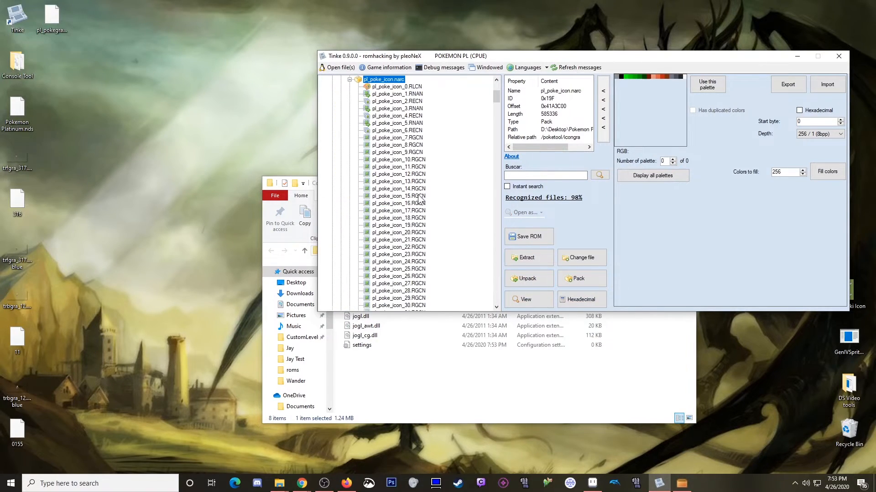
- View the icon palette file pl_poke_icon_0.RLCN and look through its first palettes, numbers 0 to 2
{"action": "scroll", "coordinate": [418, 207], "scroll_direction": "down", "scroll_amount": 20}
{"action": "left_click_drag", "start_coordinate": [496, 130], "coordinate": [492, 93]}
{"action": "left_click", "coordinate": [407, 160]}
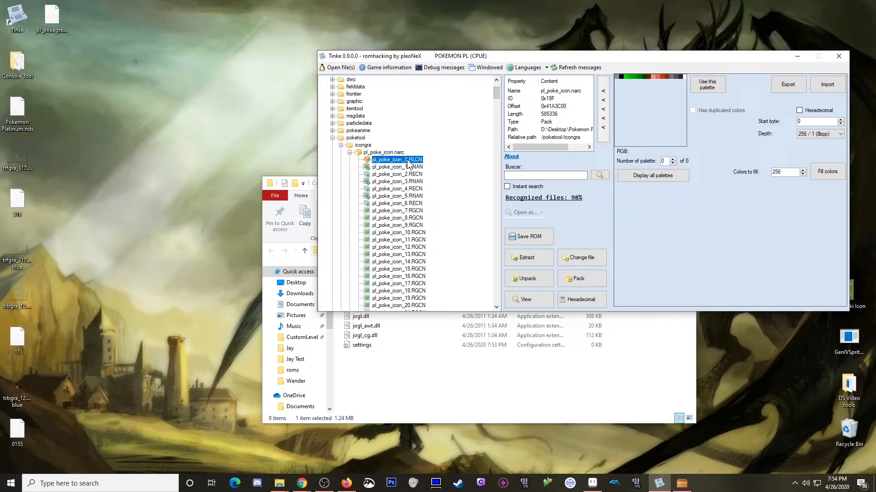
{"action": "left_click", "coordinate": [533, 300]}
{"action": "left_click", "coordinate": [672, 159]}
{"action": "left_click", "coordinate": [672, 159]}
{"action": "left_click", "coordinate": [673, 163]}
{"action": "left_click", "coordinate": [673, 164]}
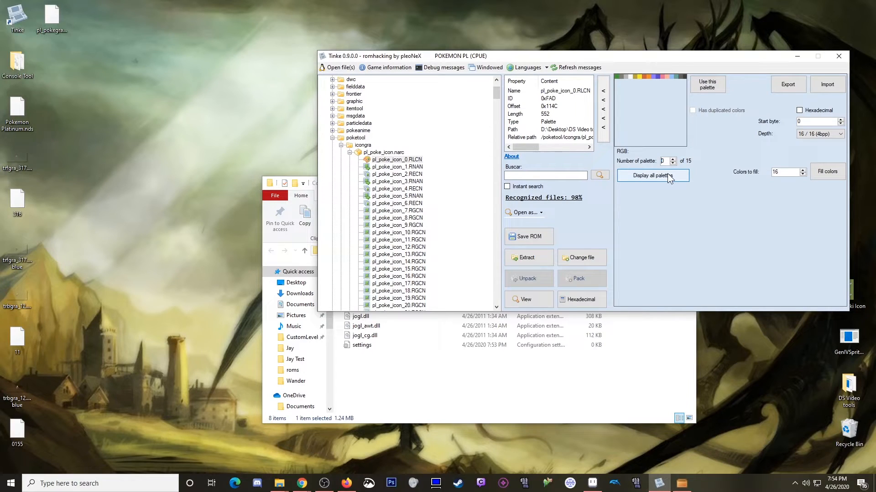
{"action": "left_click", "coordinate": [673, 159]}
{"action": "left_click", "coordinate": [673, 159]}
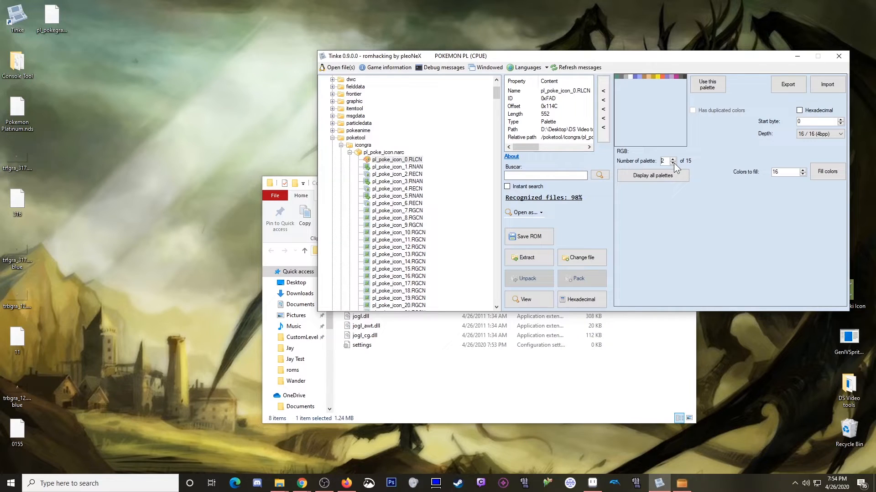
- Switch to Console Tool and close both 0155 palettes and the pl_pokegra.narc archive
{"action": "left_click", "coordinate": [681, 483]}
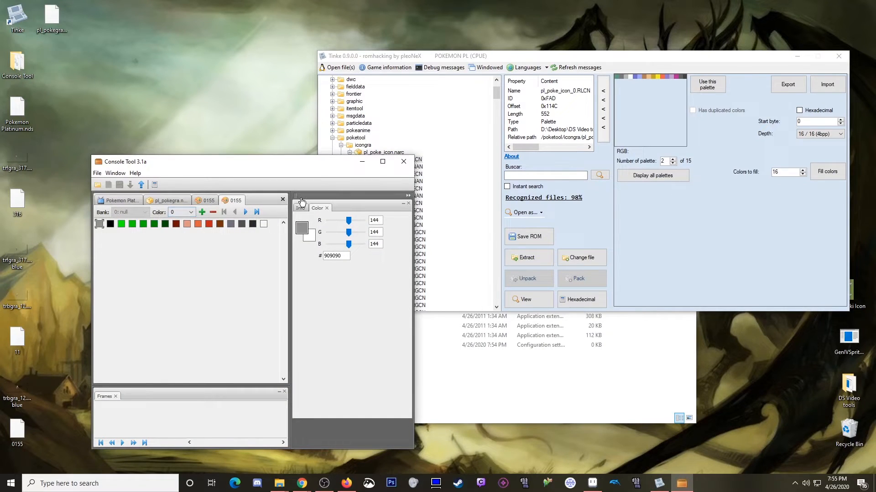
{"action": "left_click", "coordinate": [283, 199]}
{"action": "left_click", "coordinate": [283, 199]}
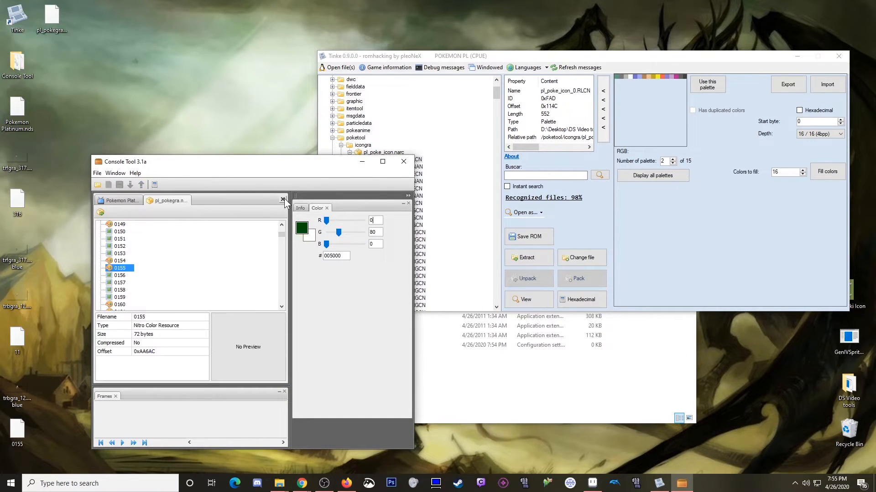
{"action": "left_click", "coordinate": [283, 199]}
- Open pl_poke_icon.narc from the icongra folder and open its colour palette 000
{"action": "scroll", "coordinate": [130, 270], "scroll_direction": "up", "scroll_amount": 2}
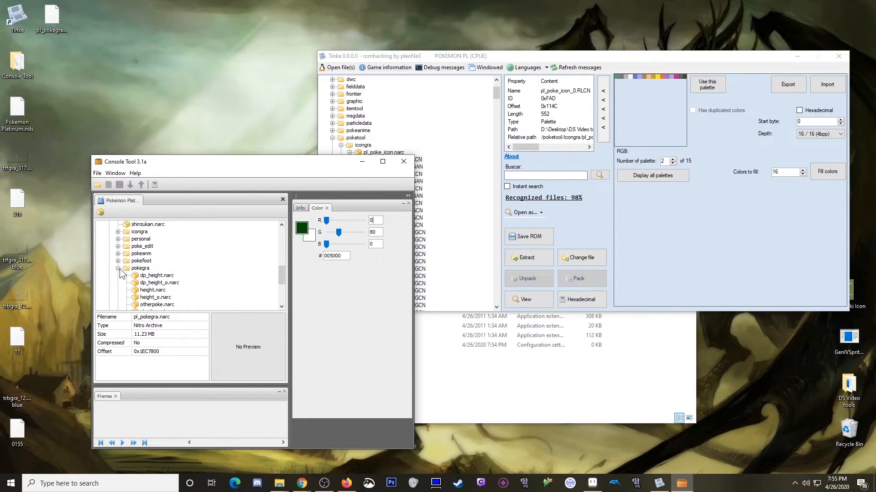
{"action": "left_click", "coordinate": [118, 269]}
{"action": "left_click", "coordinate": [118, 232]}
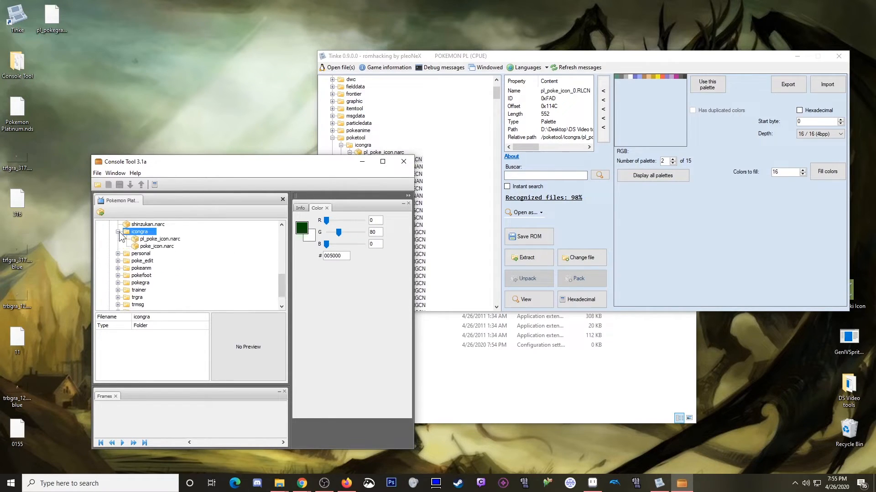
{"action": "double_click", "coordinate": [165, 238]}
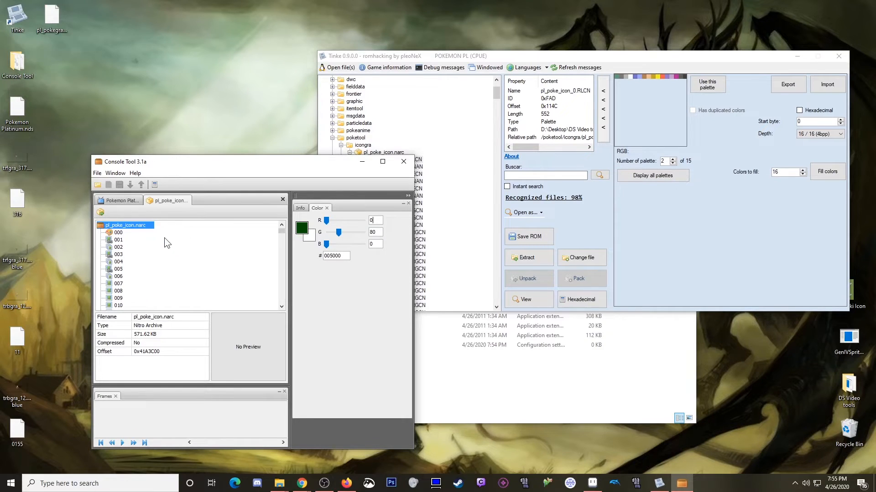
{"action": "left_click", "coordinate": [120, 234]}
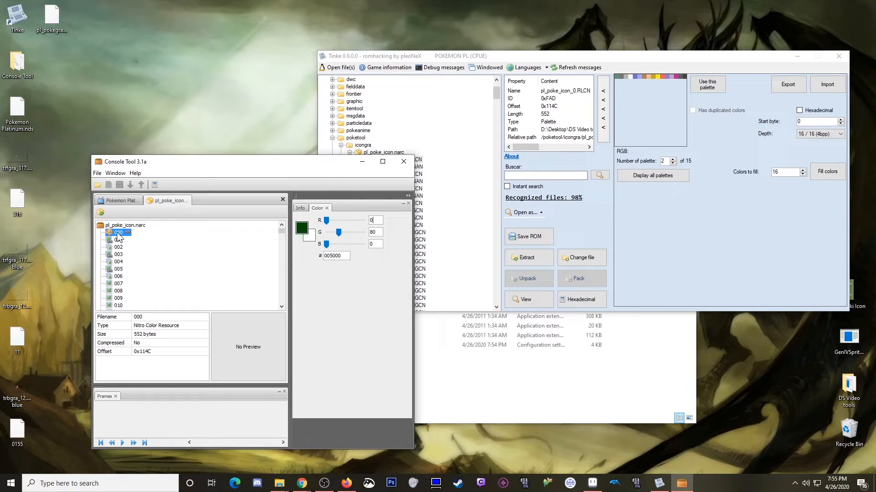
{"action": "double_click", "coordinate": [118, 233]}
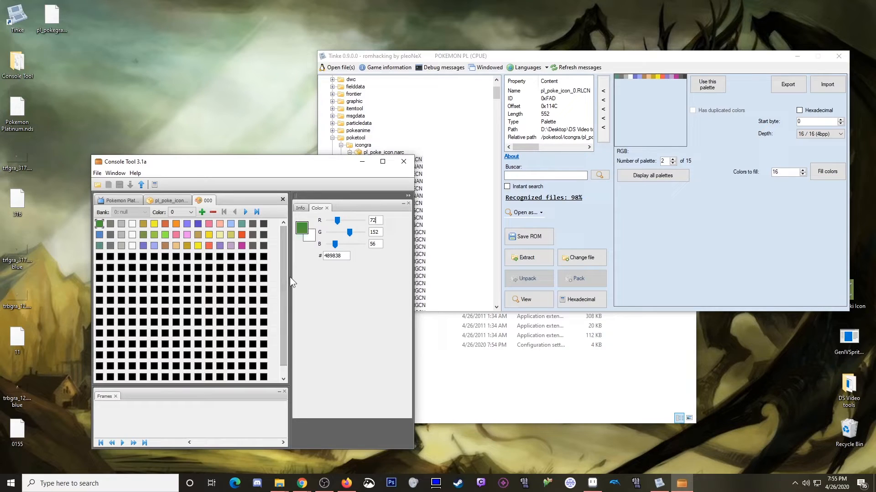
- Export palette 000 to the Desktop as an Adobe Color Table named 000.act
{"action": "left_click", "coordinate": [96, 174]}
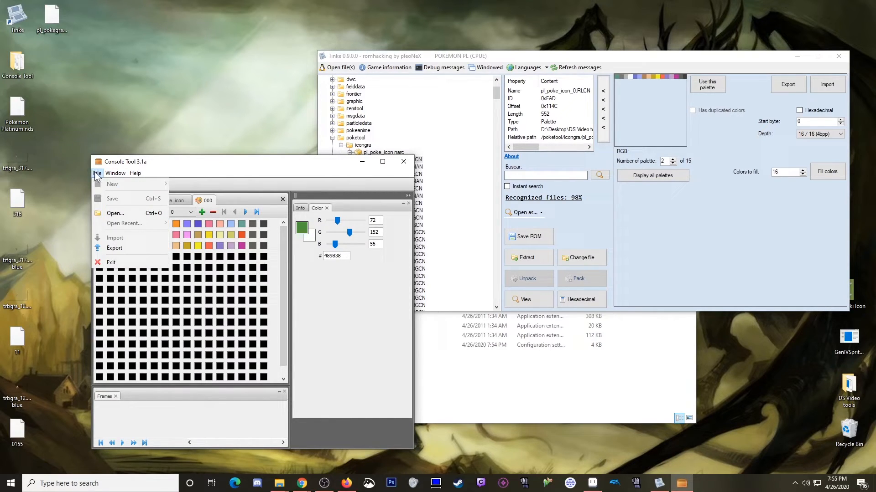
{"action": "left_click", "coordinate": [114, 247]}
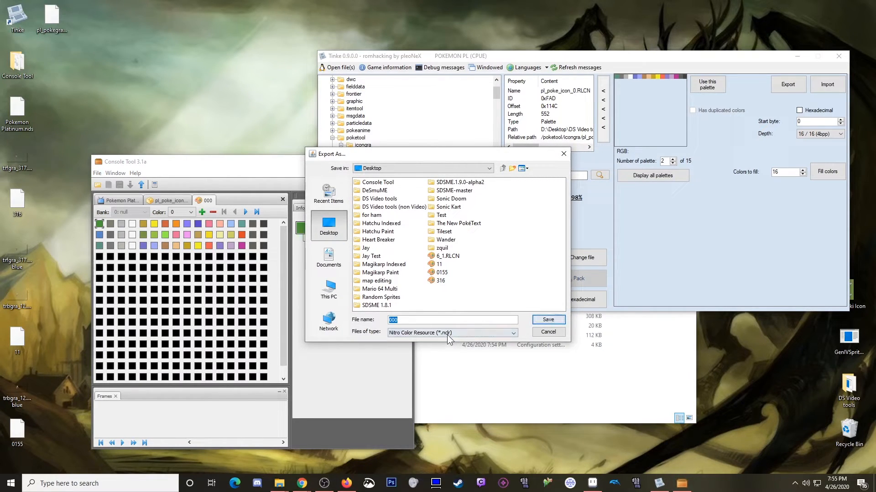
{"action": "left_click", "coordinate": [481, 335]}
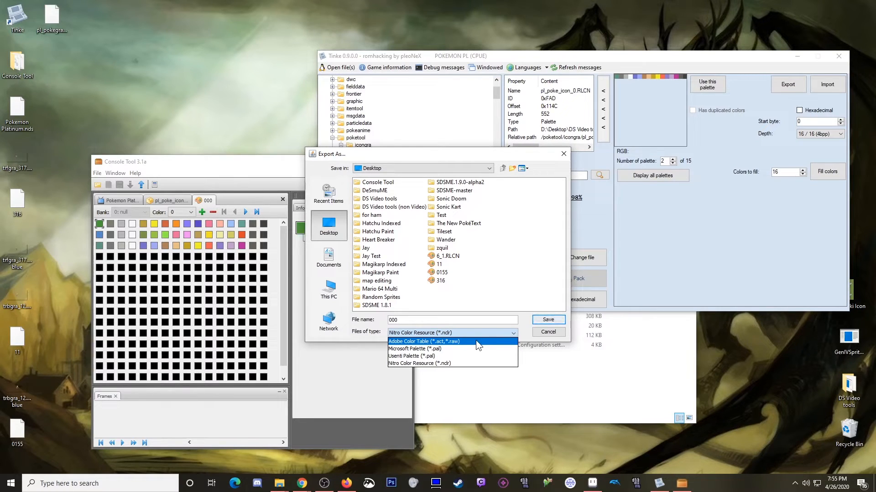
{"action": "left_click", "coordinate": [452, 343]}
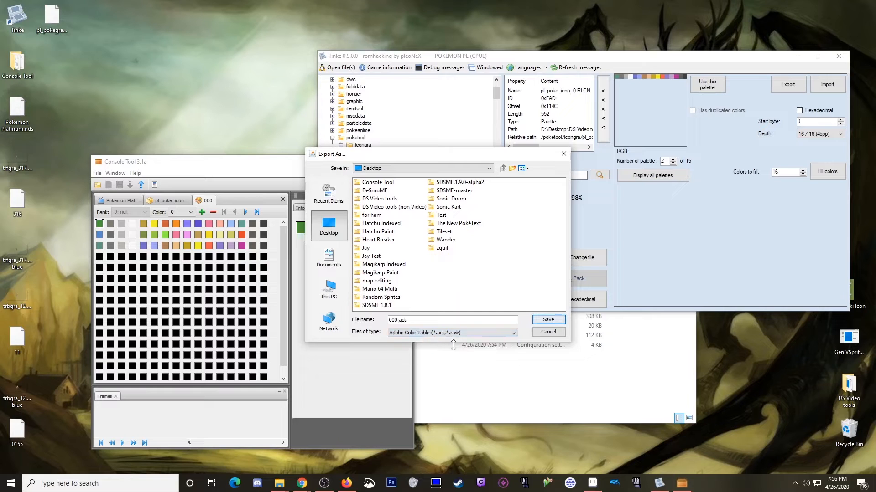
{"action": "left_click", "coordinate": [548, 321]}
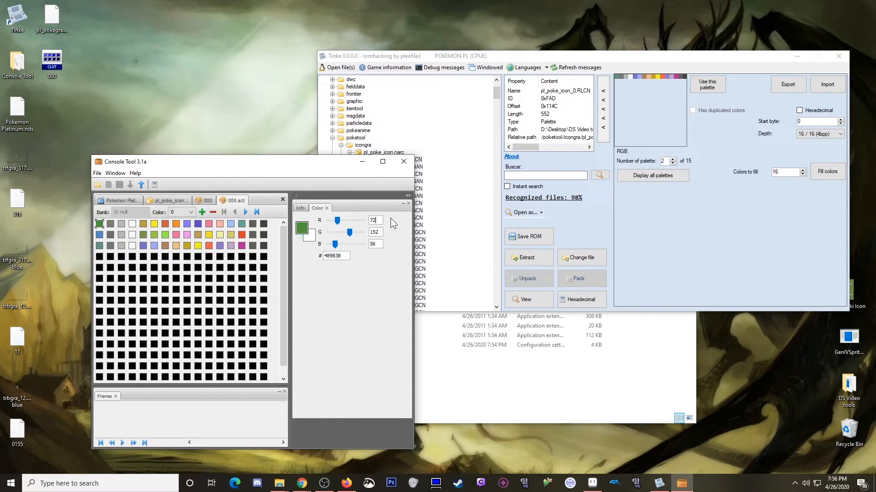
- Minimise the open windows, switch to Aseprite and open Sleepooki Icon.png from the desktop
{"action": "left_click", "coordinate": [361, 162]}
{"action": "left_click", "coordinate": [409, 381]}
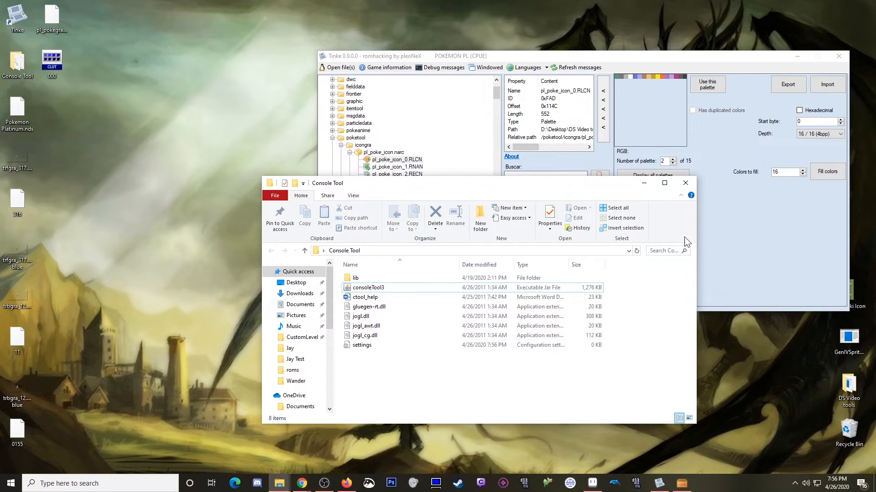
{"action": "left_click", "coordinate": [643, 185]}
{"action": "left_click", "coordinate": [797, 56]}
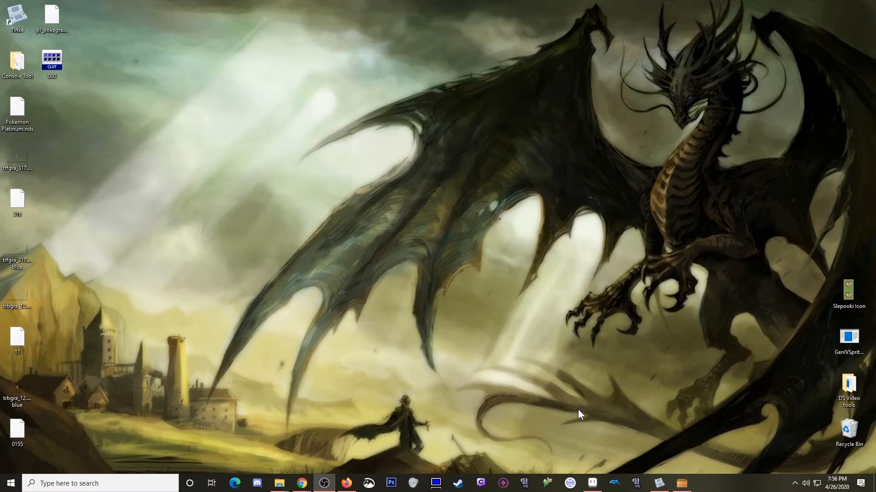
{"action": "left_click", "coordinate": [592, 483]}
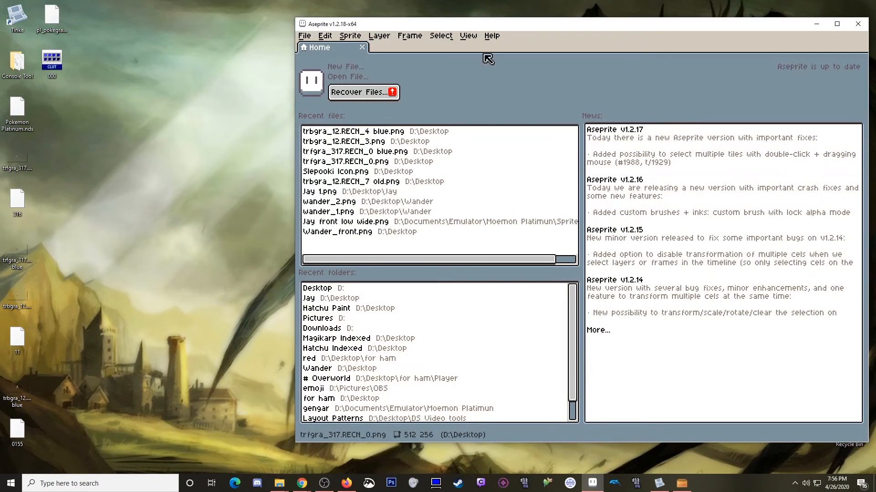
{"action": "left_click_drag", "start_coordinate": [501, 26], "coordinate": [380, 28]}
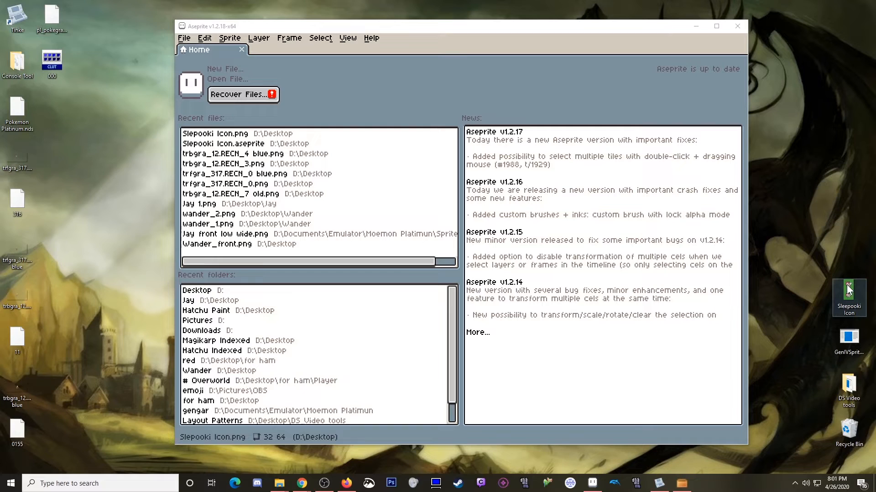
{"action": "left_click_drag", "start_coordinate": [847, 295], "coordinate": [525, 212]}
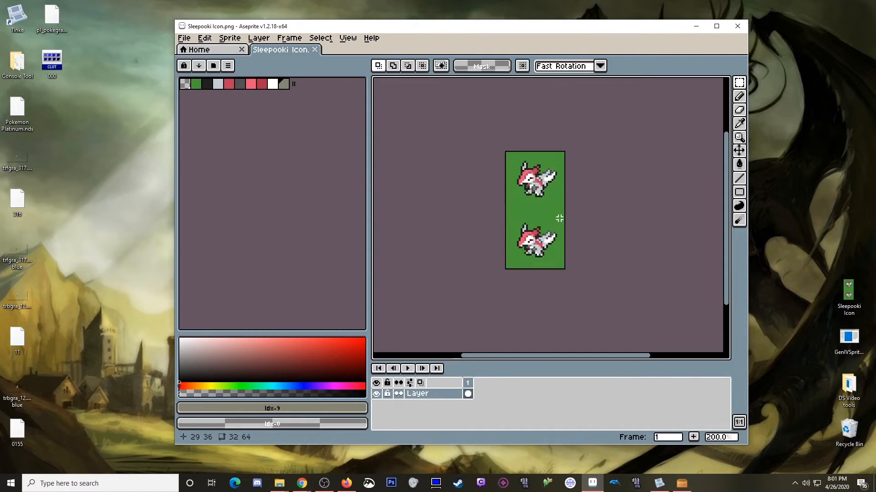
{"action": "scroll", "coordinate": [559, 218], "scroll_direction": "up", "scroll_amount": 1}
{"action": "scroll", "coordinate": [552, 216], "scroll_direction": "up", "scroll_amount": 1}
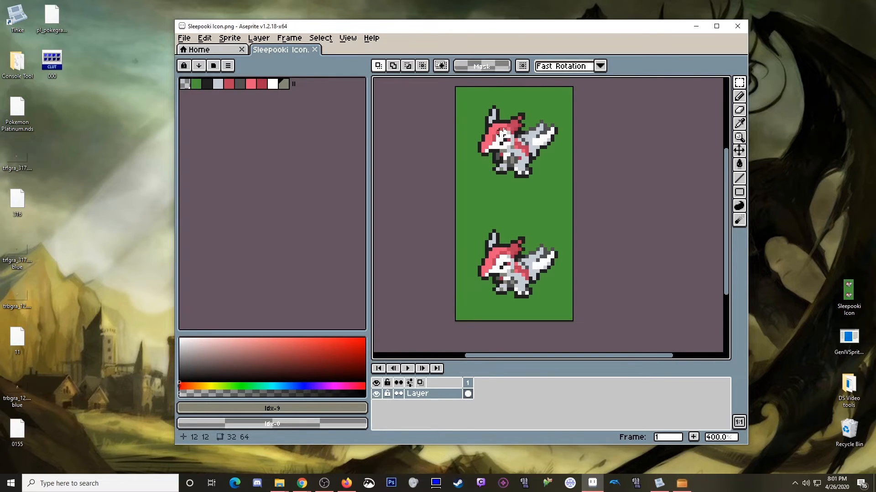
- Check the sprite's colour mode and load the palette file 000.act from the Desktop
{"action": "left_click", "coordinate": [230, 38]}
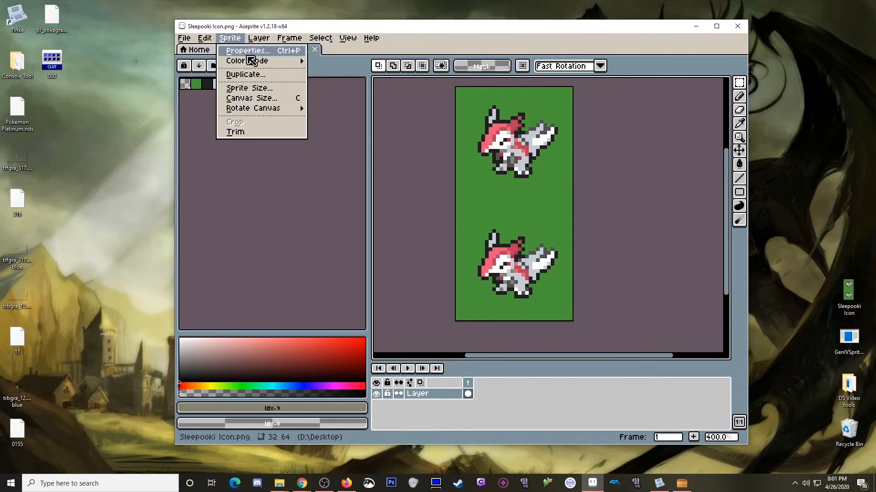
{"action": "mouse_move", "coordinate": [255, 61]}
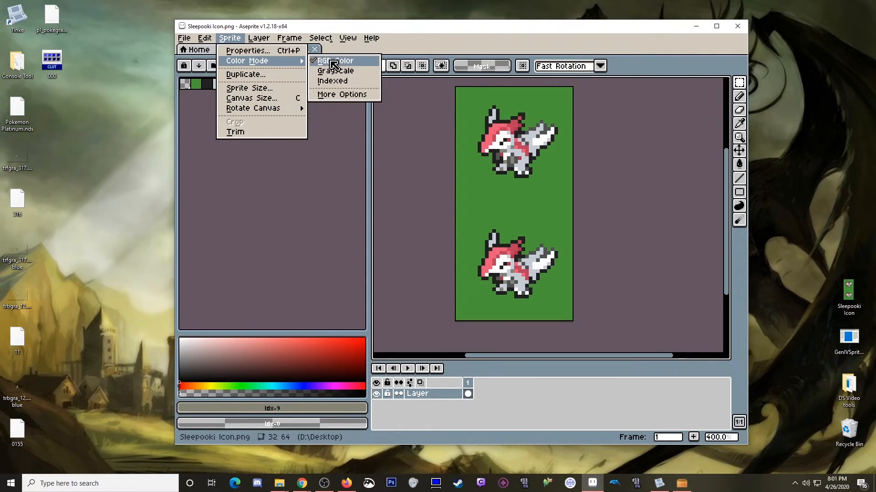
{"action": "left_click", "coordinate": [332, 82]}
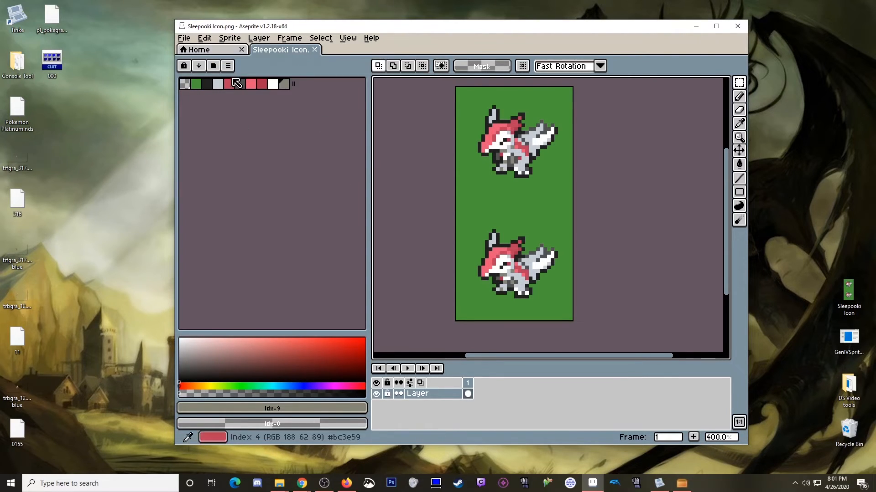
{"action": "left_click", "coordinate": [227, 65]}
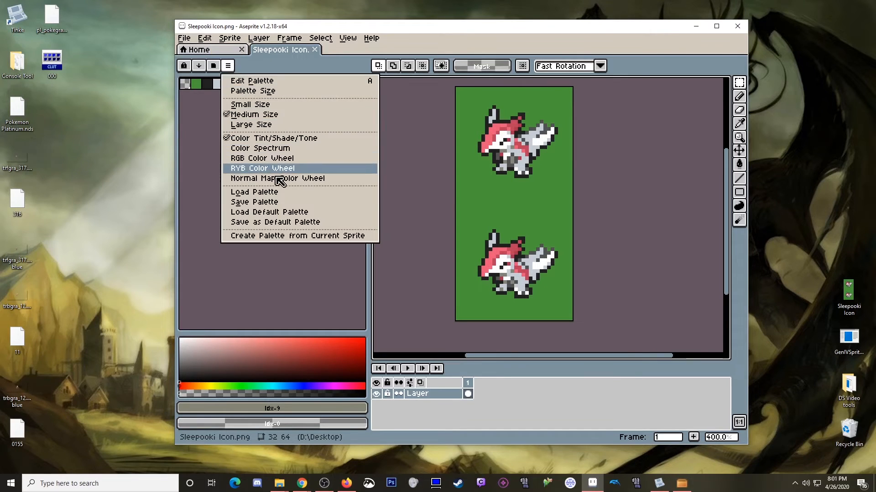
{"action": "left_click", "coordinate": [285, 194]}
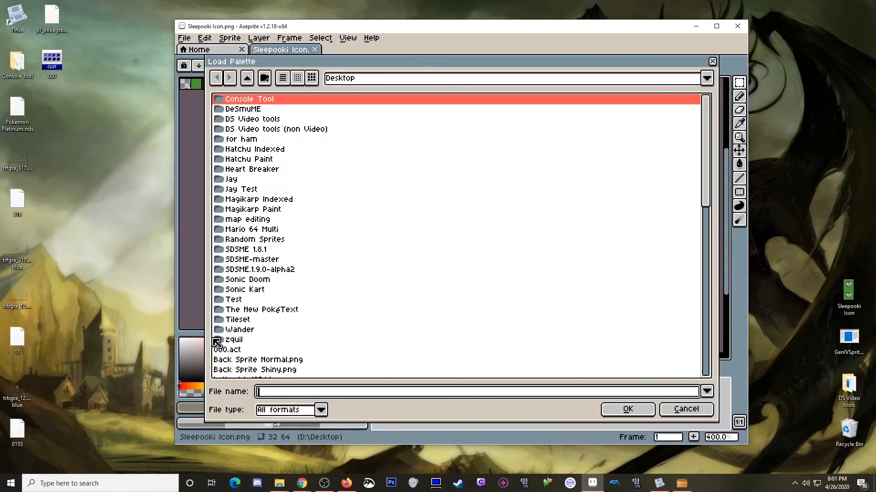
{"action": "left_click", "coordinate": [232, 352]}
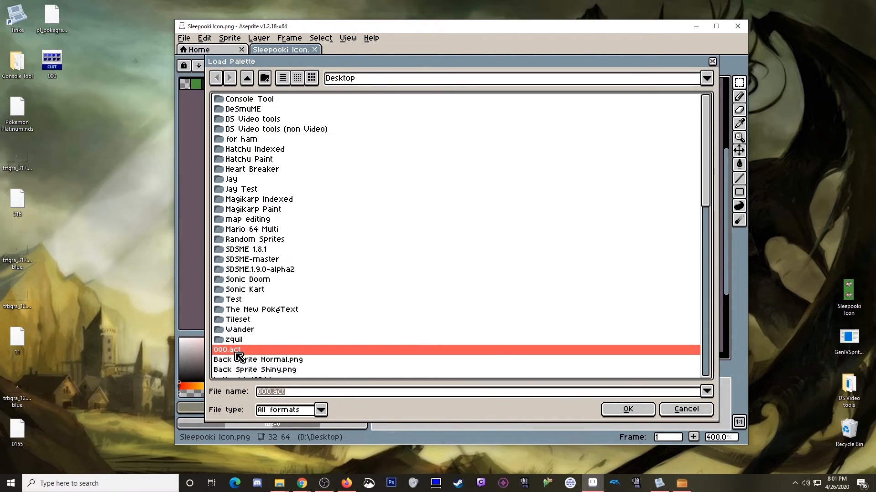
{"action": "double_click", "coordinate": [237, 351]}
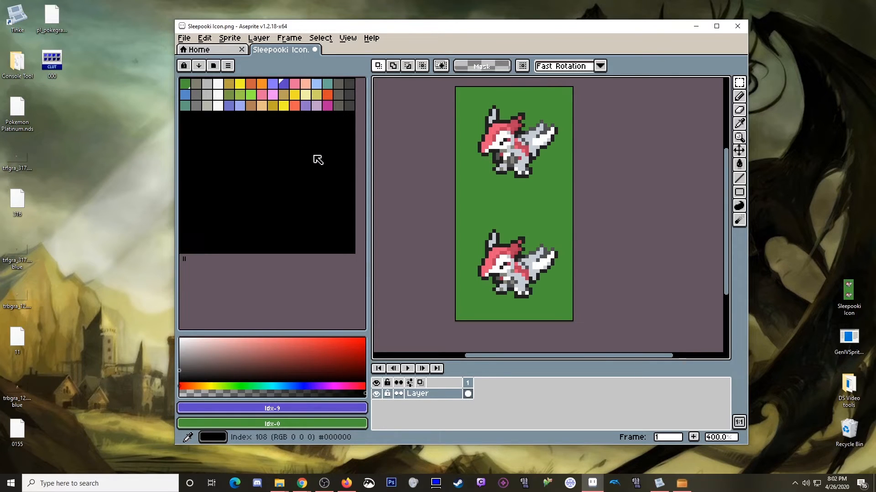
- Try the first icon palette by clearing every colour after the first row of 16 and converting the sprite to Indexed
{"action": "left_click_drag", "start_coordinate": [189, 101], "coordinate": [346, 249]}
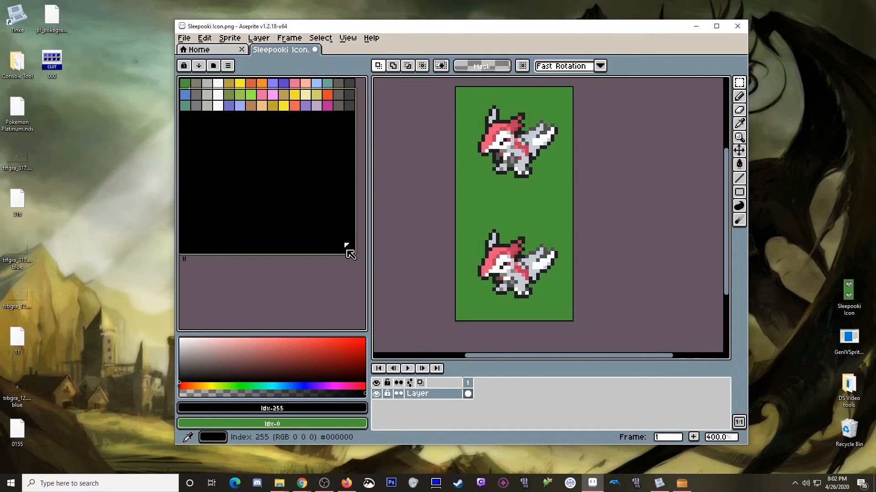
{"action": "key", "text": "Delete"}
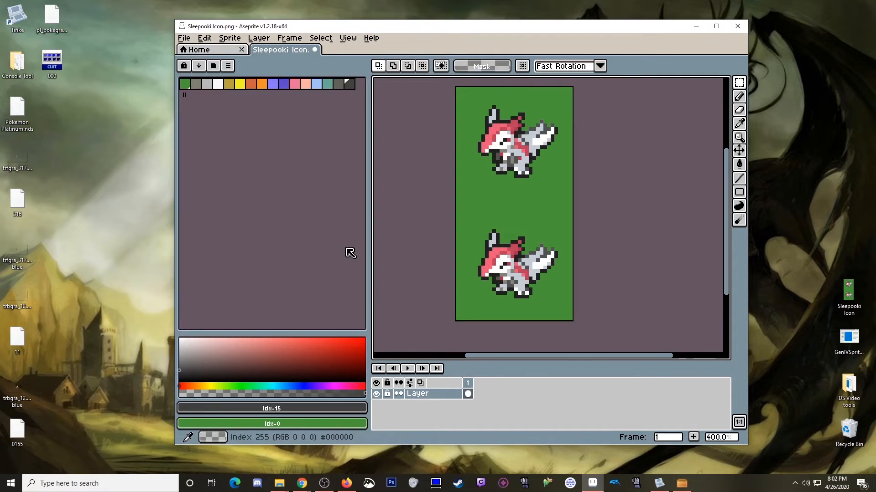
{"action": "left_click", "coordinate": [229, 38]}
{"action": "mouse_move", "coordinate": [247, 64]}
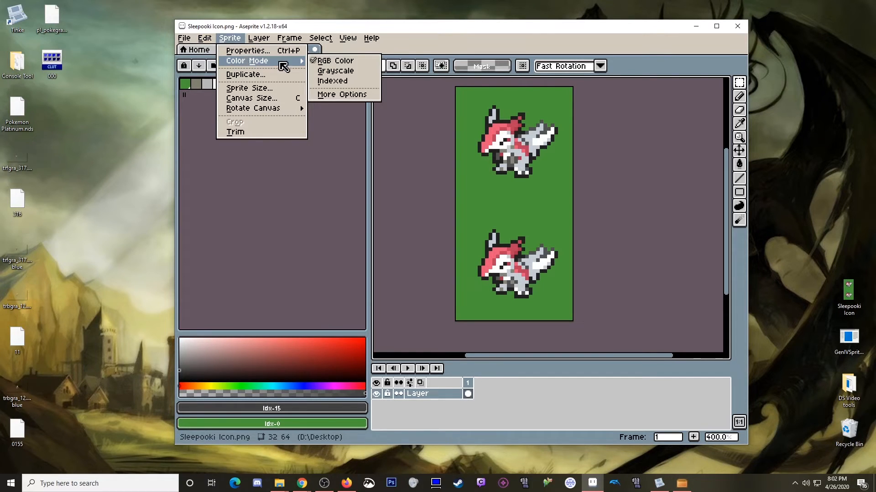
{"action": "left_click", "coordinate": [341, 84]}
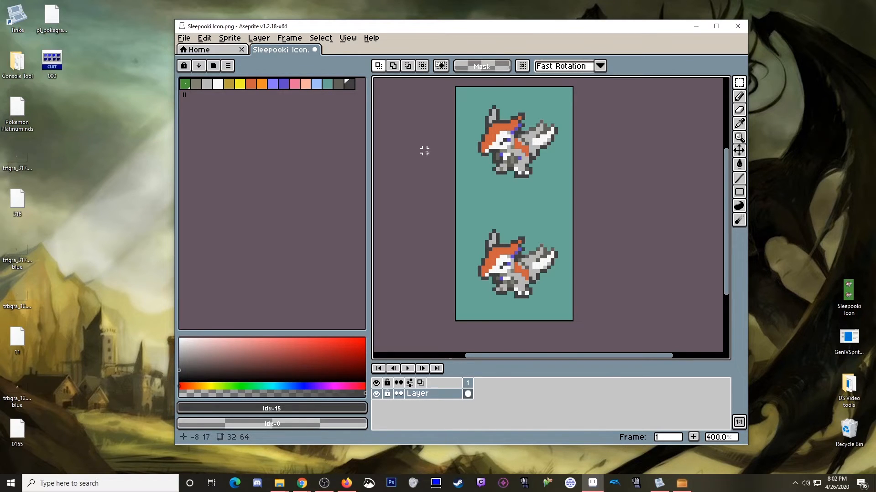
{"action": "key", "text": "ctrl+z"}
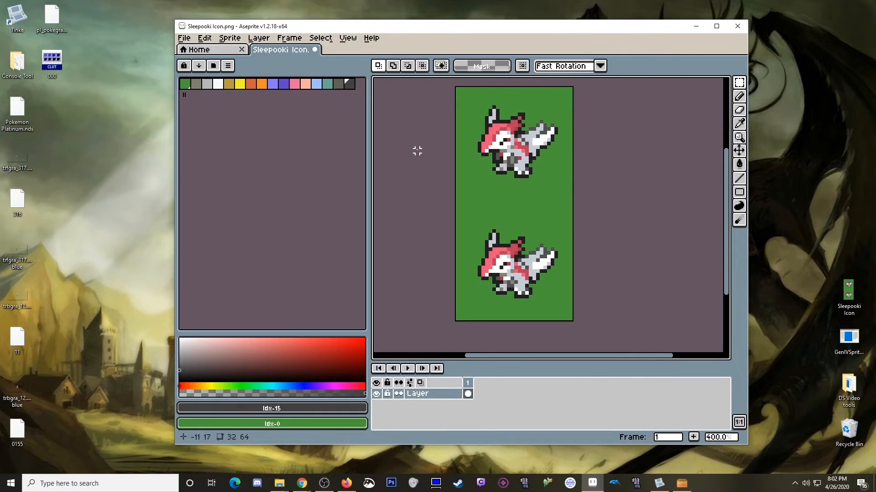
{"action": "key", "text": "ctrl+z"}
- Try the second icon palette by clearing all colours except the second row of 16 and converting the sprite to Indexed
{"action": "left_click_drag", "start_coordinate": [184, 84], "coordinate": [348, 84]}
{"action": "key", "text": "Delete"}
{"action": "left_click_drag", "start_coordinate": [191, 104], "coordinate": [348, 238]}
{"action": "key", "text": "Delete"}
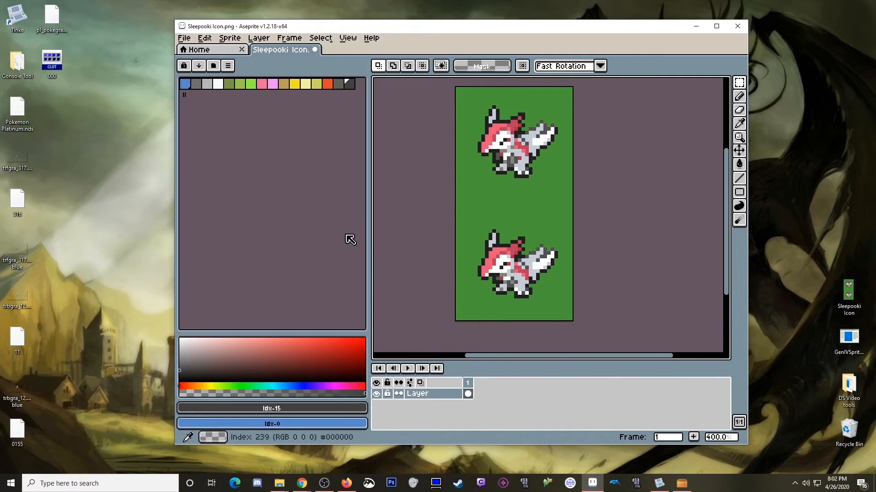
{"action": "left_click", "coordinate": [231, 39]}
{"action": "mouse_move", "coordinate": [237, 63]}
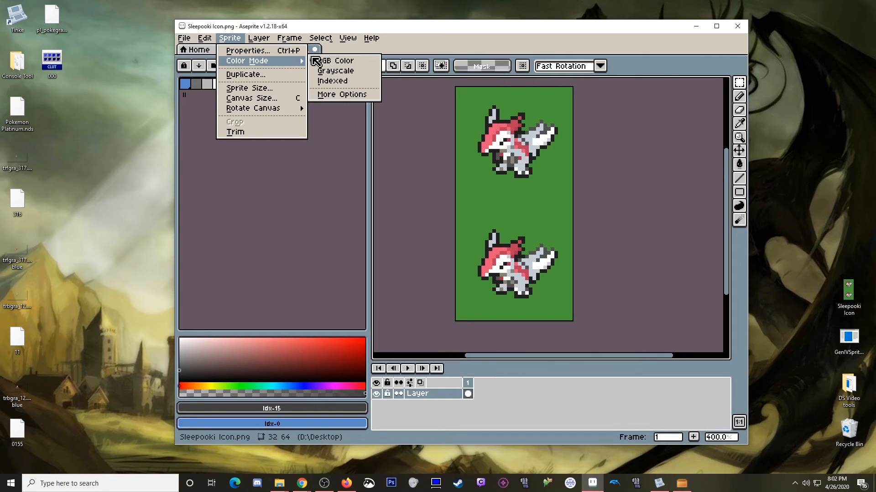
{"action": "left_click", "coordinate": [344, 86]}
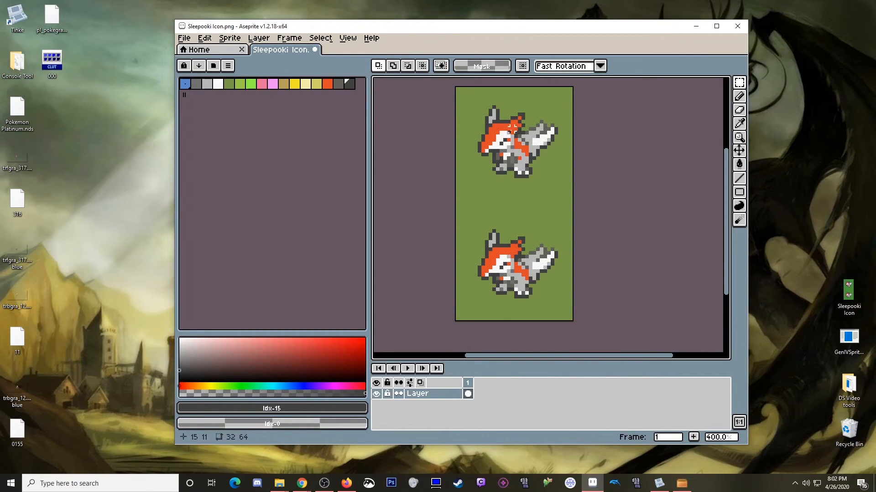
{"action": "key", "text": "ctrl+z"}
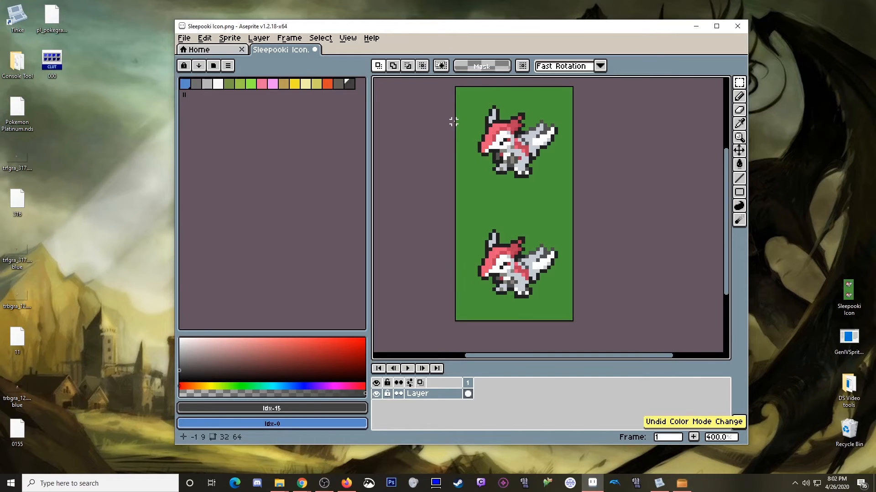
{"action": "key", "text": "ctrl+z"}
{"action": "key", "text": "ctrl+z"}
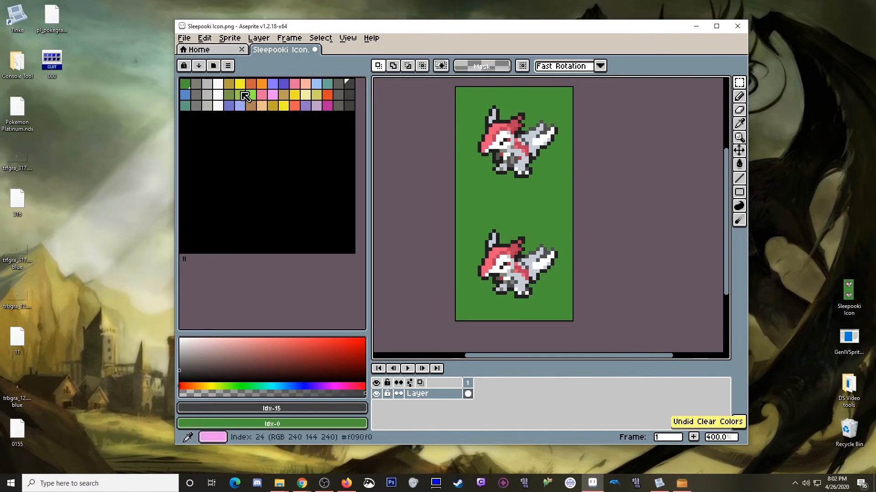
- Clear the first row of 16 colours from the loaded palette
{"action": "left_click", "coordinate": [320, 85]}
{"action": "left_click_drag", "start_coordinate": [321, 87], "coordinate": [348, 83]}
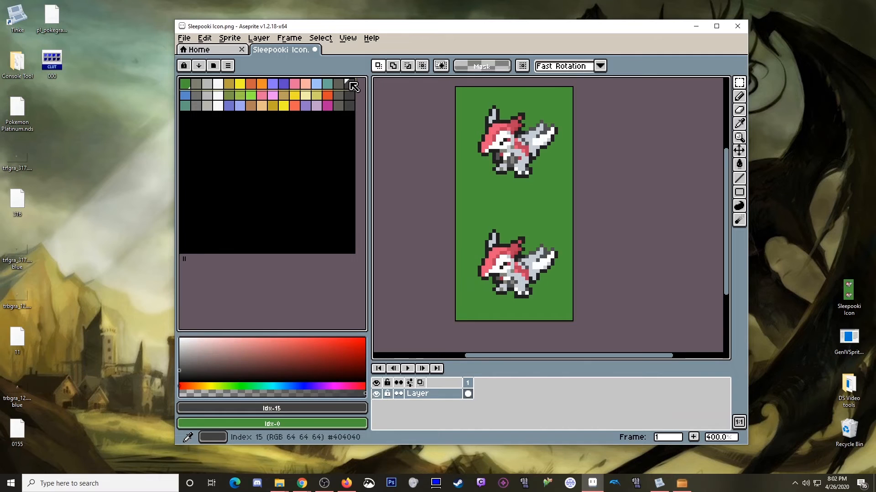
{"action": "key", "text": "Delete"}
- Try the third icon palette by clearing all colours except its row of 16 and converting the sprite to Indexed
{"action": "left_click_drag", "start_coordinate": [186, 84], "coordinate": [347, 84]}
{"action": "key", "text": "Delete"}
{"action": "left_click_drag", "start_coordinate": [194, 101], "coordinate": [348, 225]}
{"action": "key", "text": "Delete"}
{"action": "left_click", "coordinate": [229, 39]}
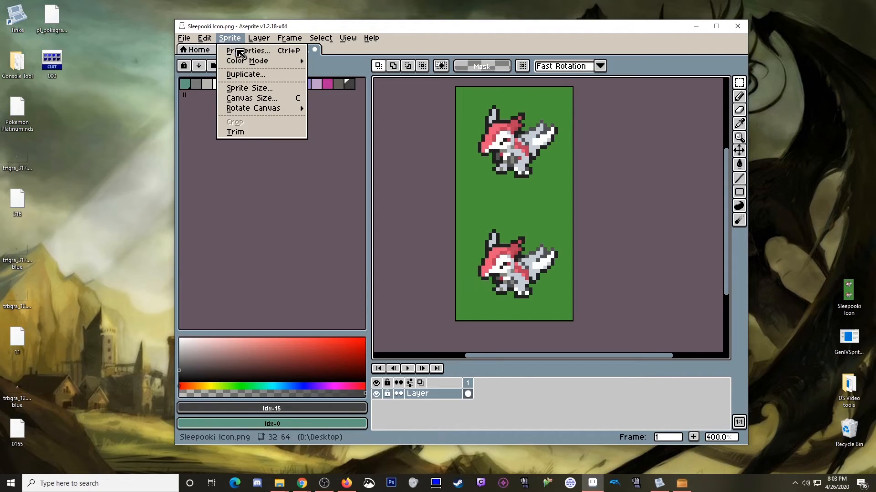
{"action": "mouse_move", "coordinate": [249, 62]}
{"action": "left_click", "coordinate": [346, 87]}
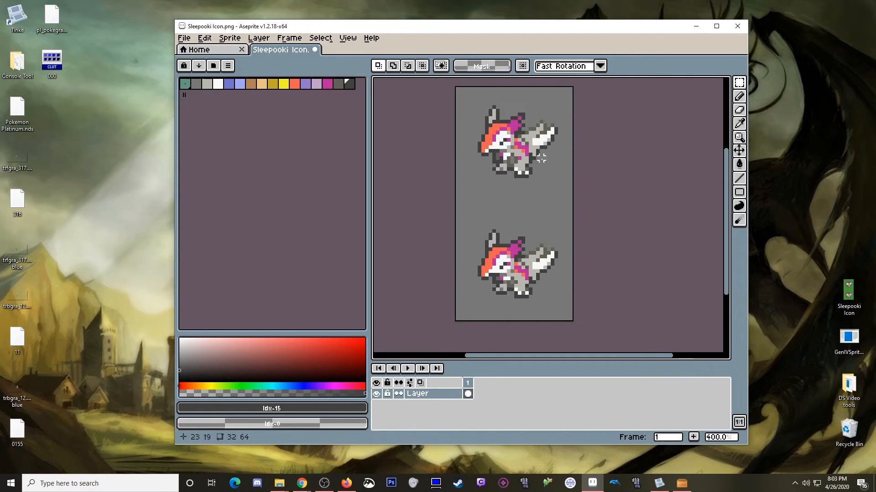
{"action": "key", "text": "ctrl+z"}
{"action": "key", "text": "ctrl+z"}
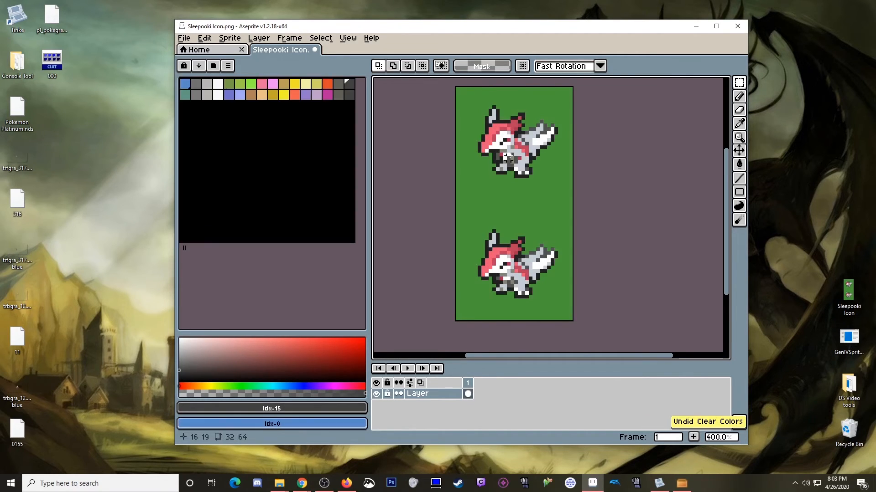
- Keep only the second icon palette by clearing all colours after its row of 16, and convert the sprite to Indexed
{"action": "left_click_drag", "start_coordinate": [186, 94], "coordinate": [354, 242]}
{"action": "key", "text": "Delete"}
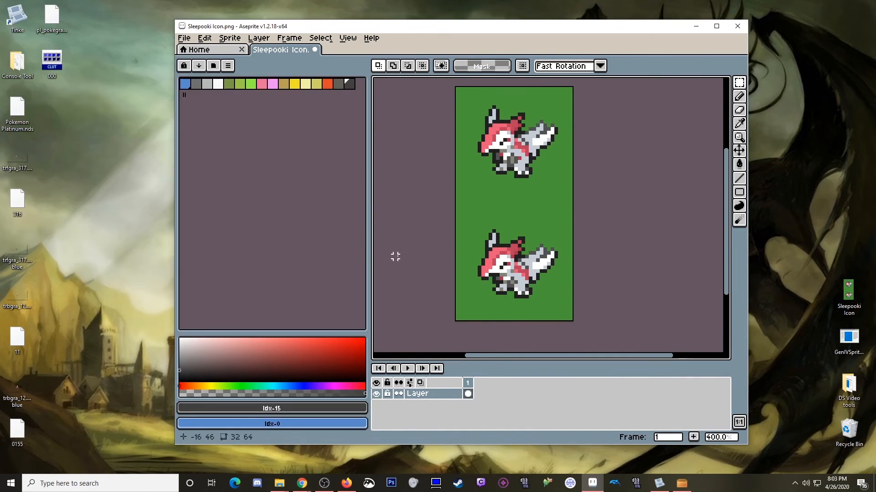
{"action": "left_click", "coordinate": [230, 38]}
{"action": "mouse_move", "coordinate": [270, 66]}
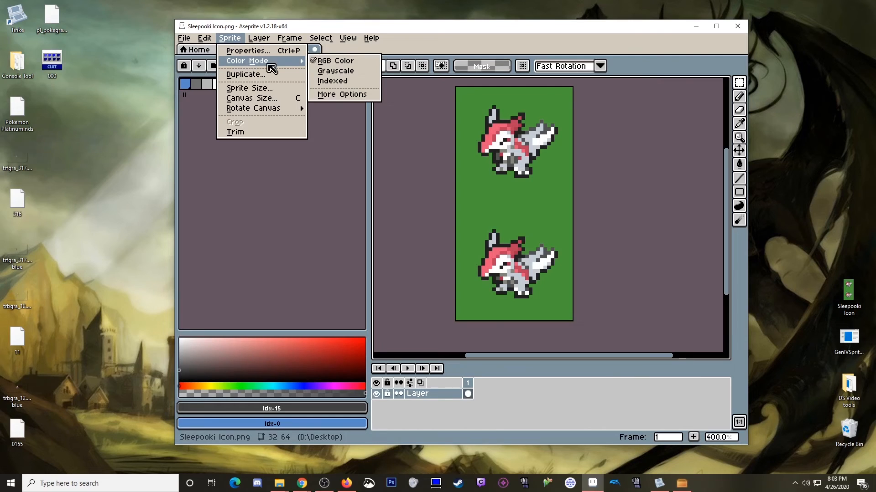
{"action": "left_click", "coordinate": [336, 81]}
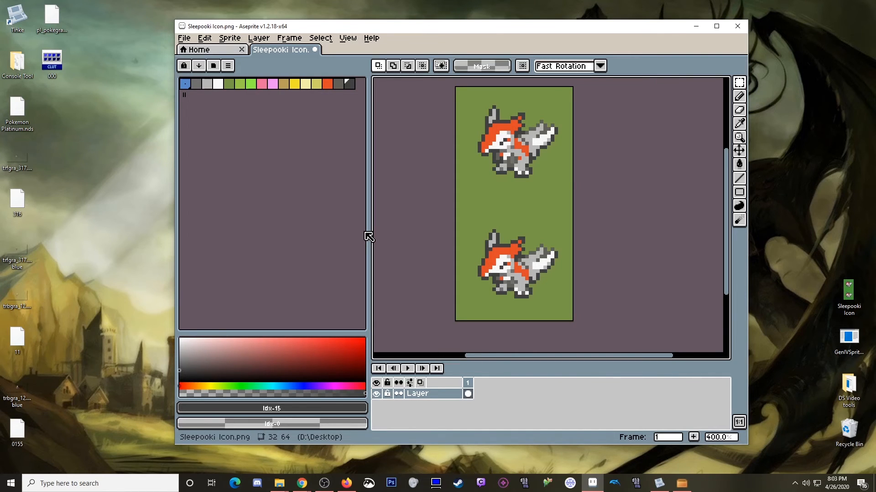
- Try recolouring a few pixels on the upper icon's head and body with the Pencil tool in pink, palette index 7
{"action": "left_click", "coordinate": [261, 83]}
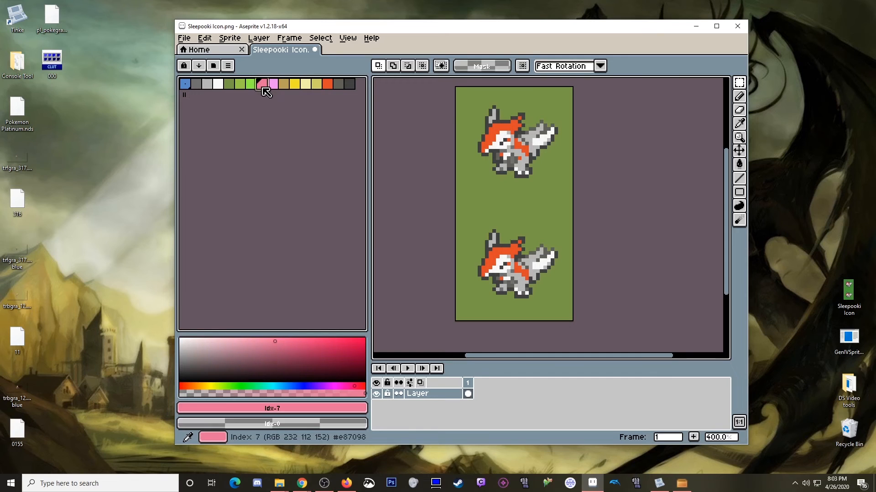
{"action": "scroll", "coordinate": [474, 128], "scroll_direction": "up", "scroll_amount": 5}
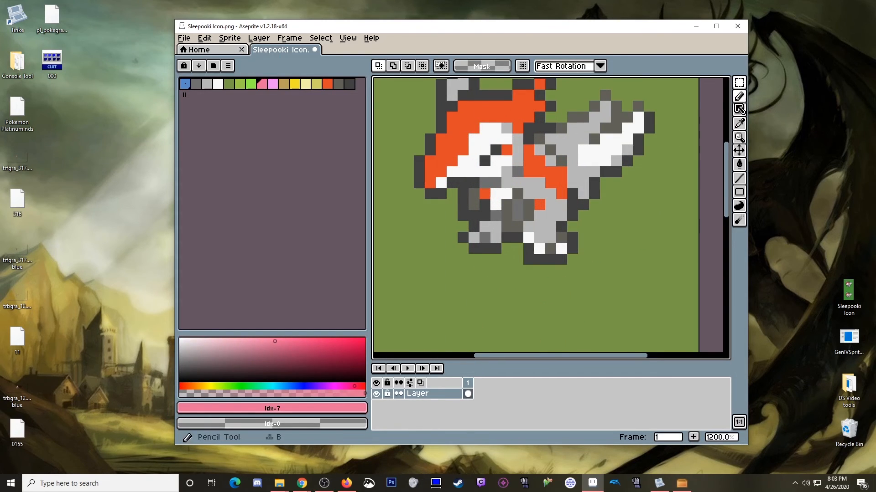
{"action": "left_click", "coordinate": [738, 96]}
{"action": "left_click", "coordinate": [649, 116]}
{"action": "left_click", "coordinate": [474, 127]}
{"action": "left_click", "coordinate": [485, 117]}
{"action": "left_click", "coordinate": [499, 118]}
{"action": "left_click", "coordinate": [507, 118]}
{"action": "left_click", "coordinate": [579, 184]}
{"action": "key", "text": "ctrl+z"}
{"action": "left_click", "coordinate": [541, 183]}
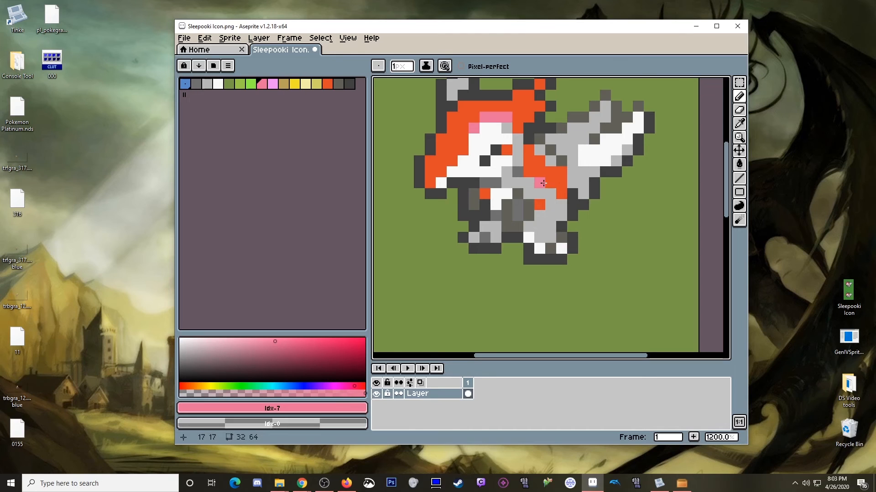
- Undo the pink pencil pixels on the upper icon
{"action": "key", "text": "ctrl+z"}
{"action": "key", "text": "ctrl+z"}
{"action": "key", "text": "ctrl+z"}
{"action": "key", "text": "ctrl+z"}
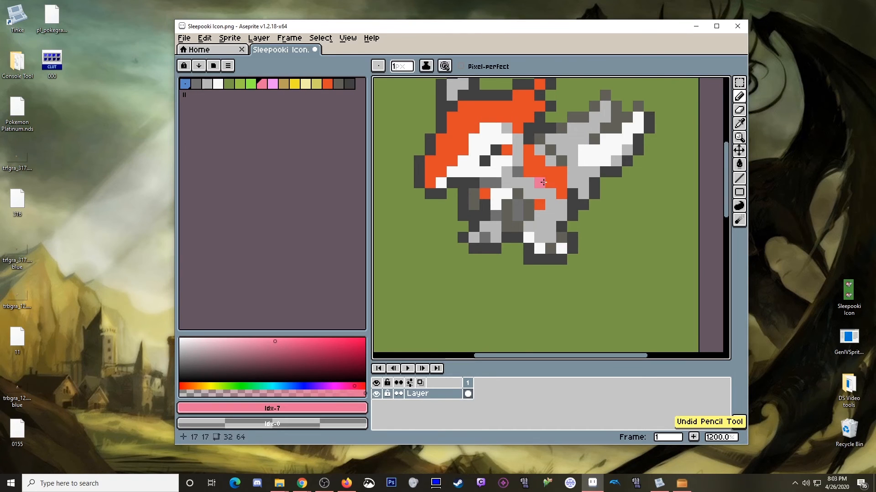
{"action": "scroll", "coordinate": [543, 182], "scroll_direction": "down", "scroll_amount": 3}
{"action": "scroll", "coordinate": [543, 181], "scroll_direction": "down", "scroll_amount": 3}
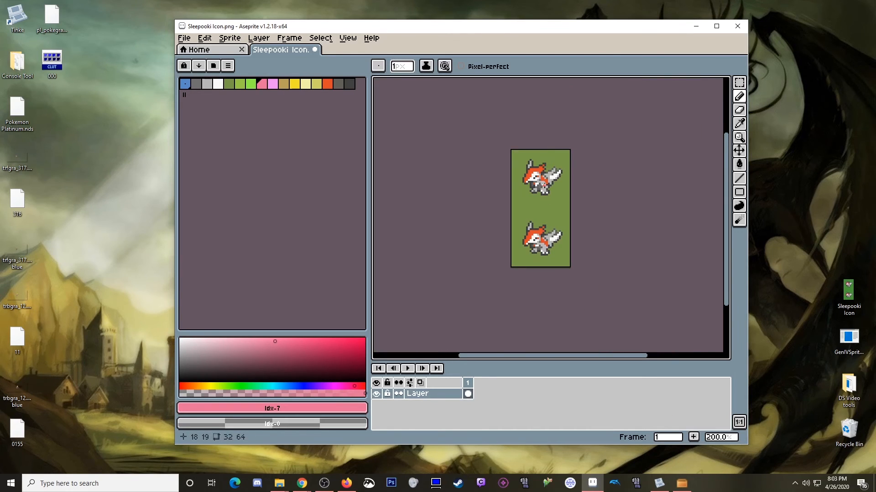